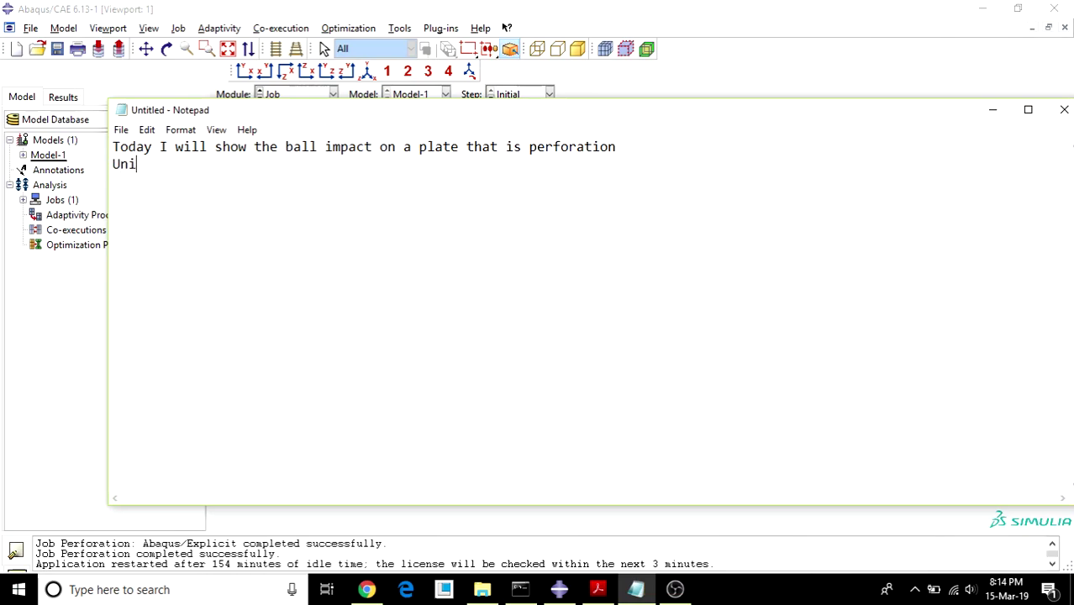
# - Add the lines "Units are basically SI" and "So lets get strated" to the note, and return to Abaqus/CAE
pyautogui.write('ts are basically SI')
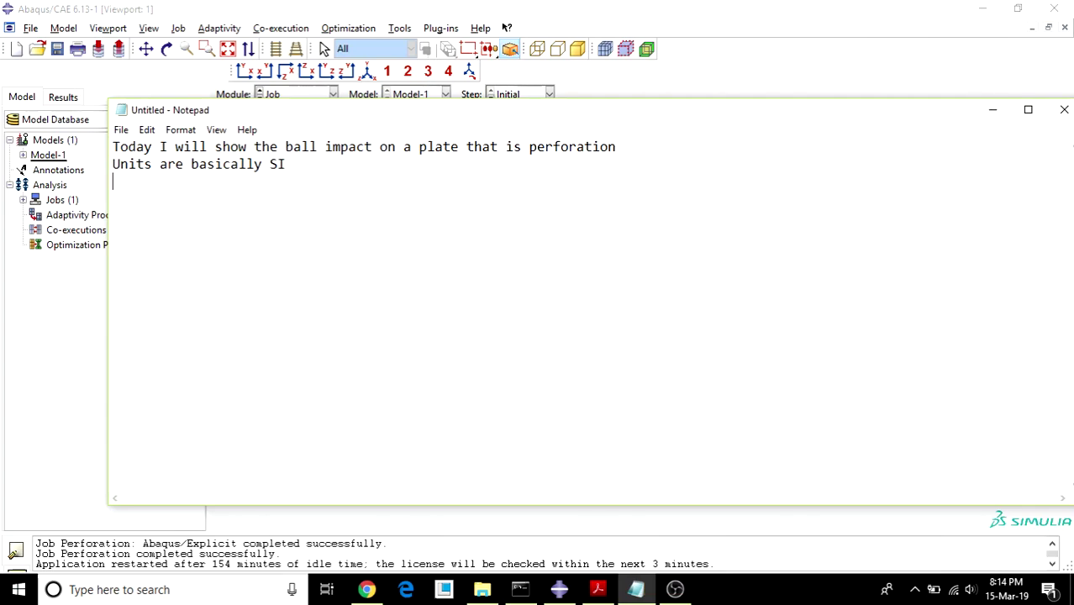
pyautogui.write('ts get strated')
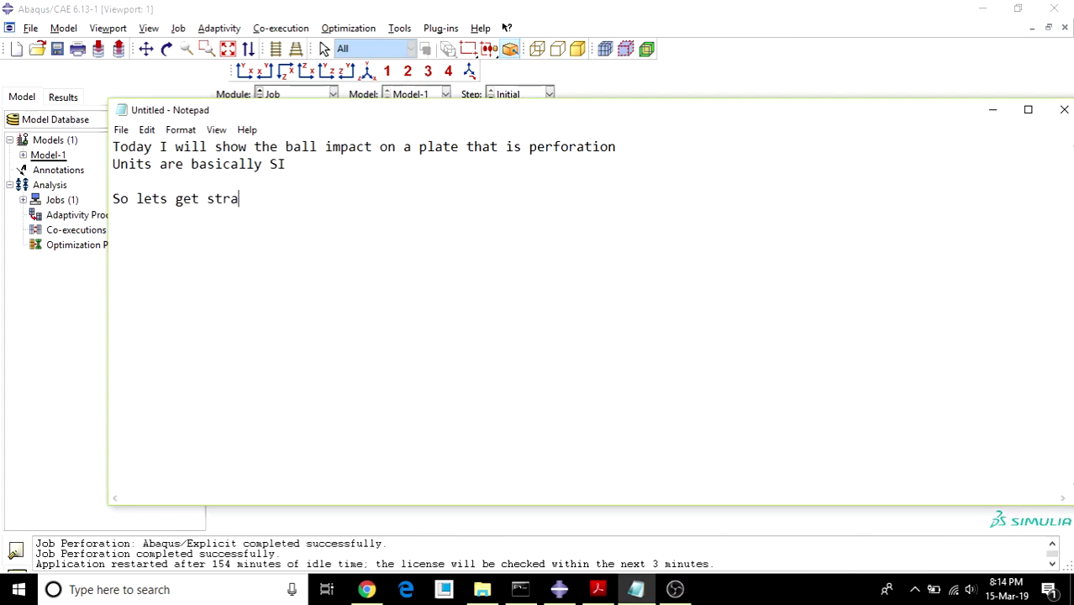
pyautogui.click(989, 116)
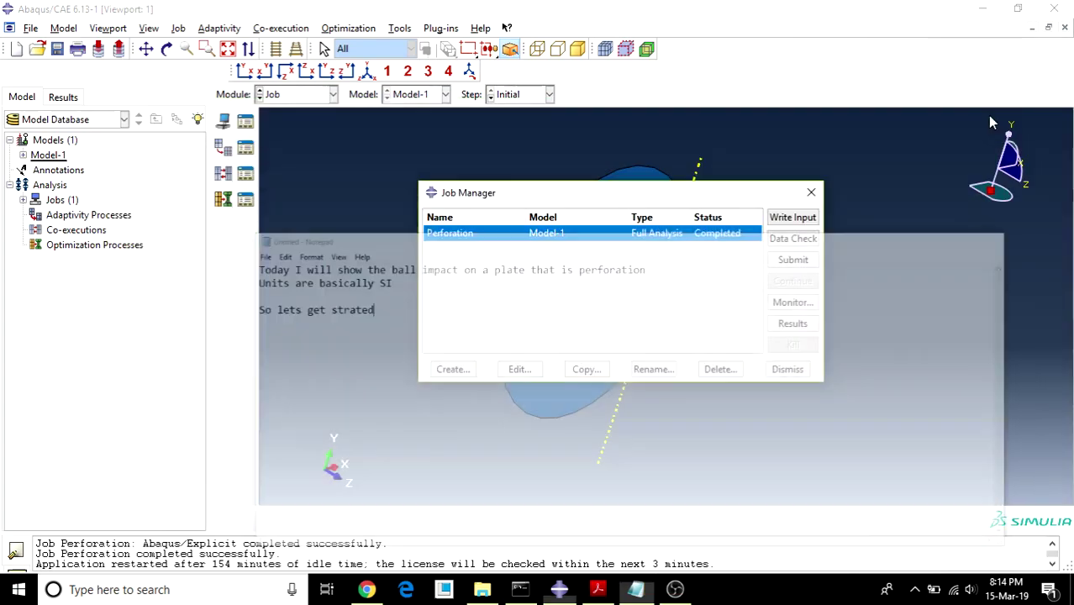
# - Open the Perforation job's results, animate the Mises stress contours over time, and rotate the view to examine the ball piercing the plate
pyautogui.click(793, 323)
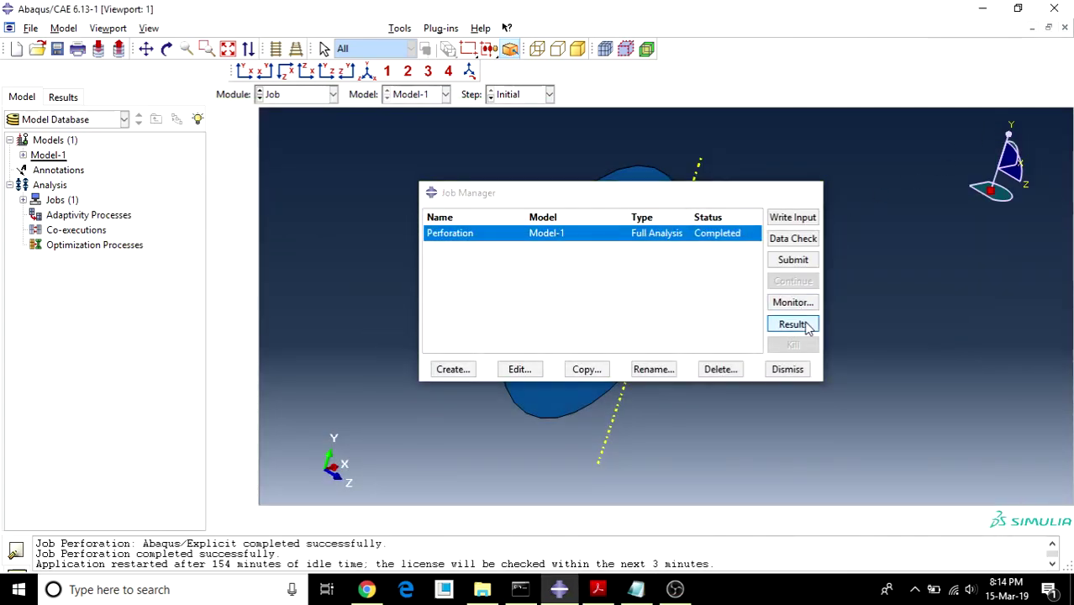
pyautogui.click(245, 289)
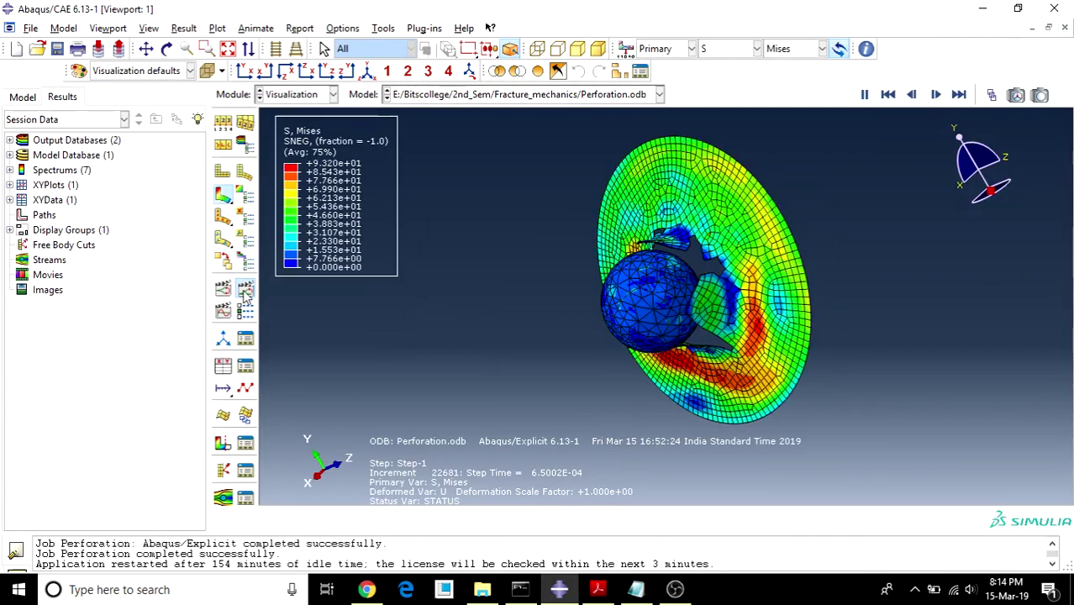
pyautogui.click(245, 290)
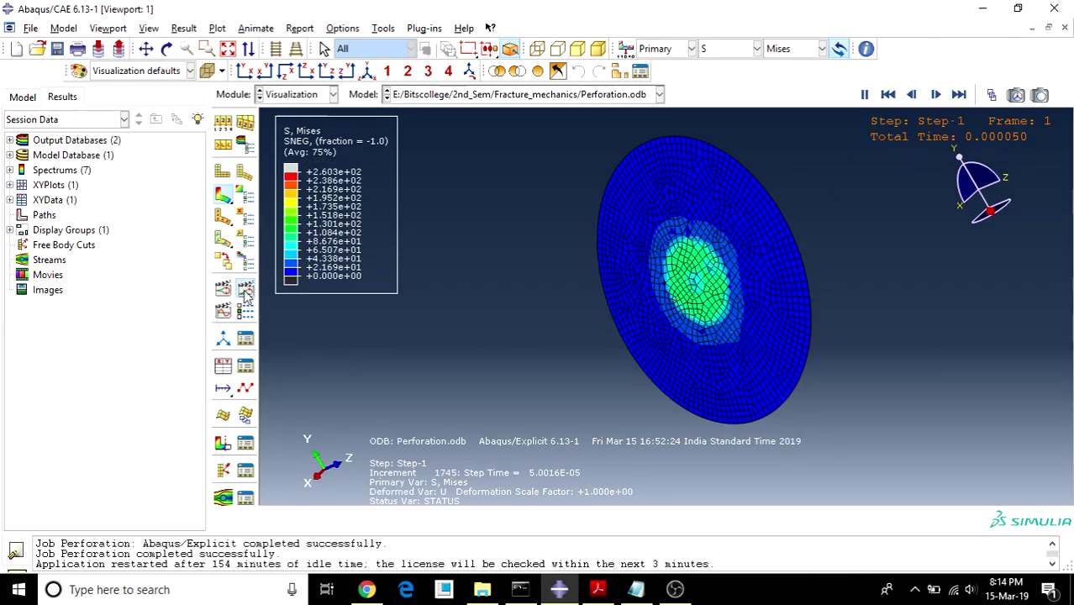
pyautogui.click(167, 49)
pyautogui.moveTo(571, 395); pyautogui.dragTo(620, 368)
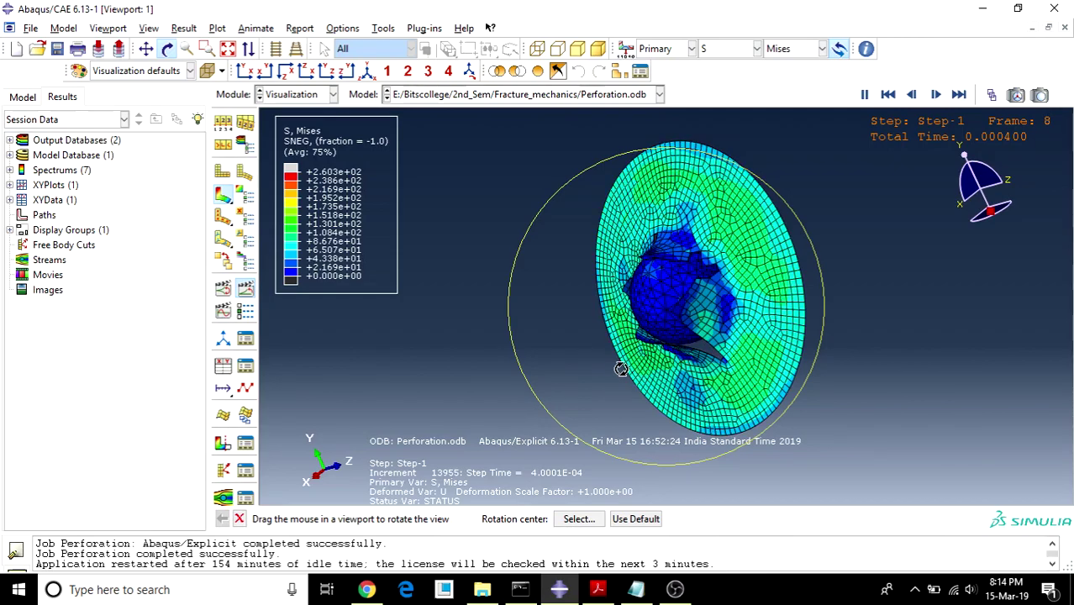
pyautogui.click(238, 518)
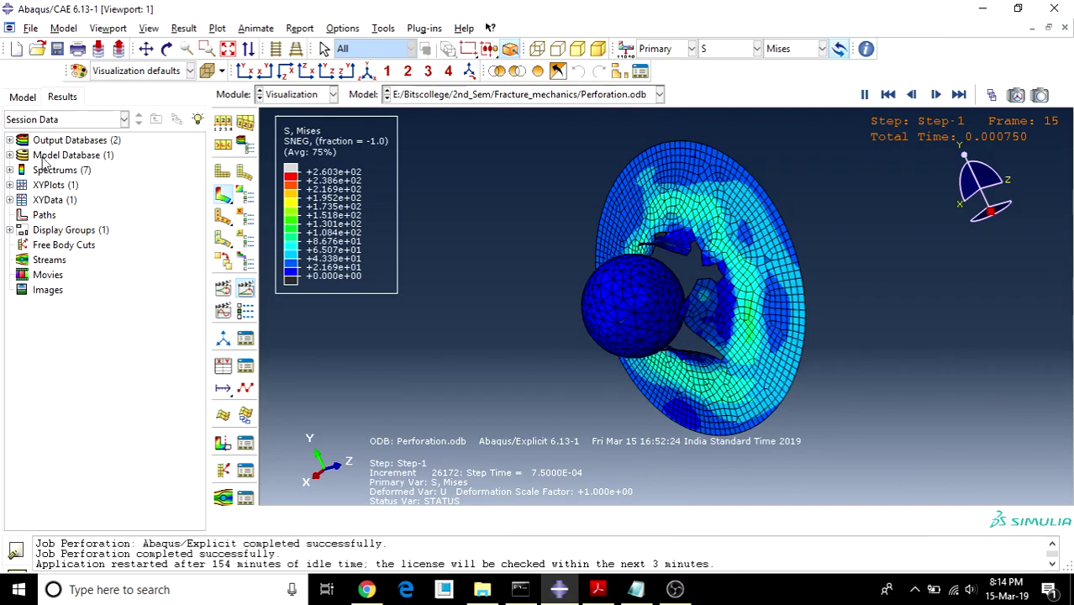
# - Switch to the Part module and create a new Standard & Explicit model named Model-2
pyautogui.click(294, 94)
pyautogui.click(277, 107)
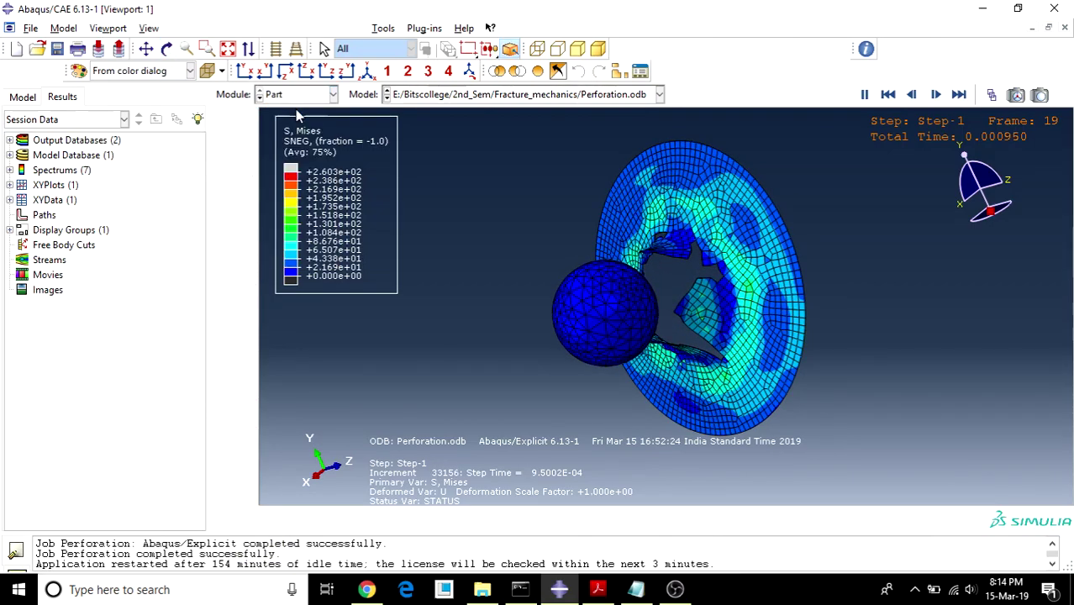
pyautogui.click(51, 141)
pyautogui.rightClick(44, 141)
pyautogui.click(74, 170)
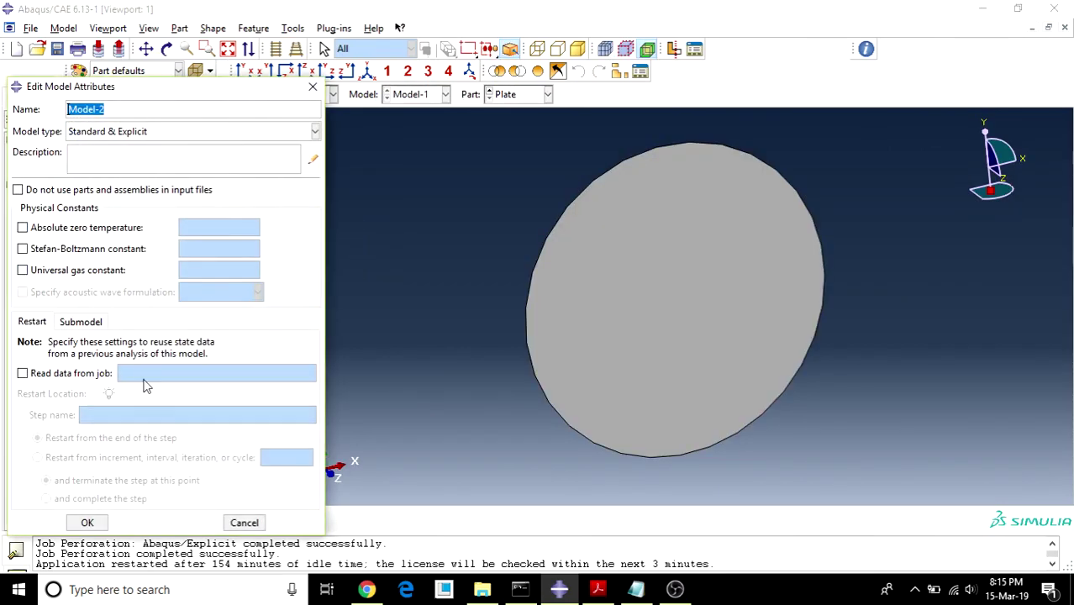
pyautogui.click(88, 523)
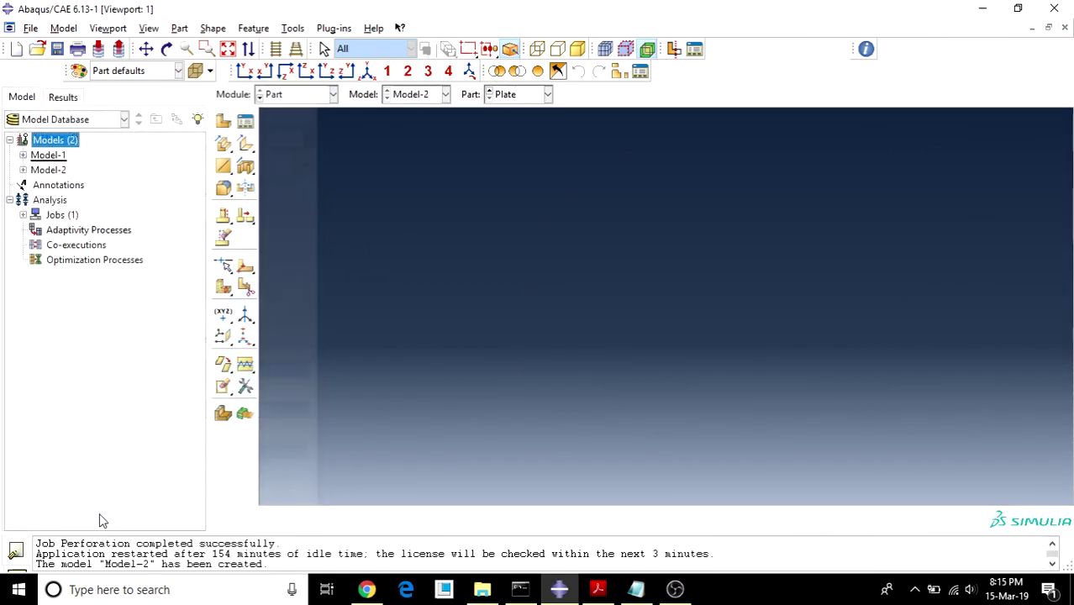
pyautogui.click(24, 172)
pyautogui.doubleClick(52, 140)
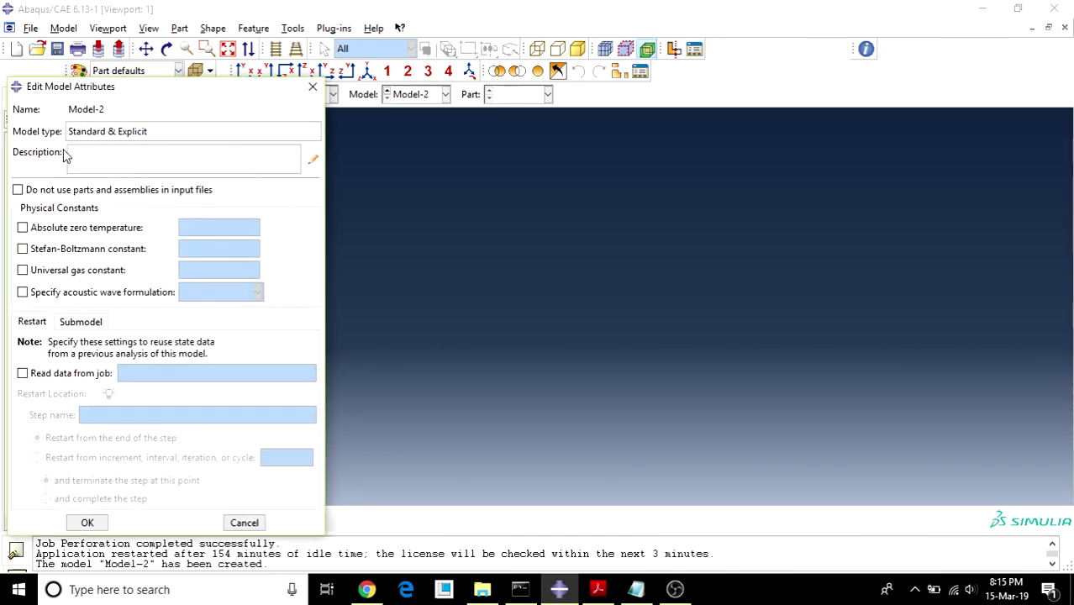
pyautogui.click(313, 86)
# - Create a 3D deformable part named Ball in Model-2 with a solid revolution as its base feature
pyautogui.doubleClick(71, 156)
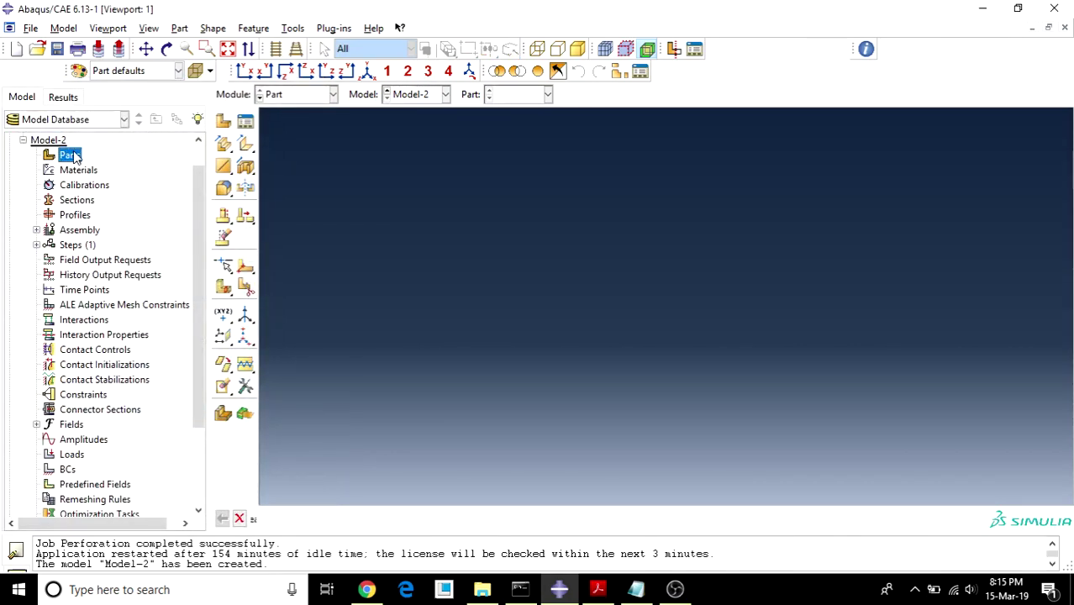
pyautogui.press('BackSpace')
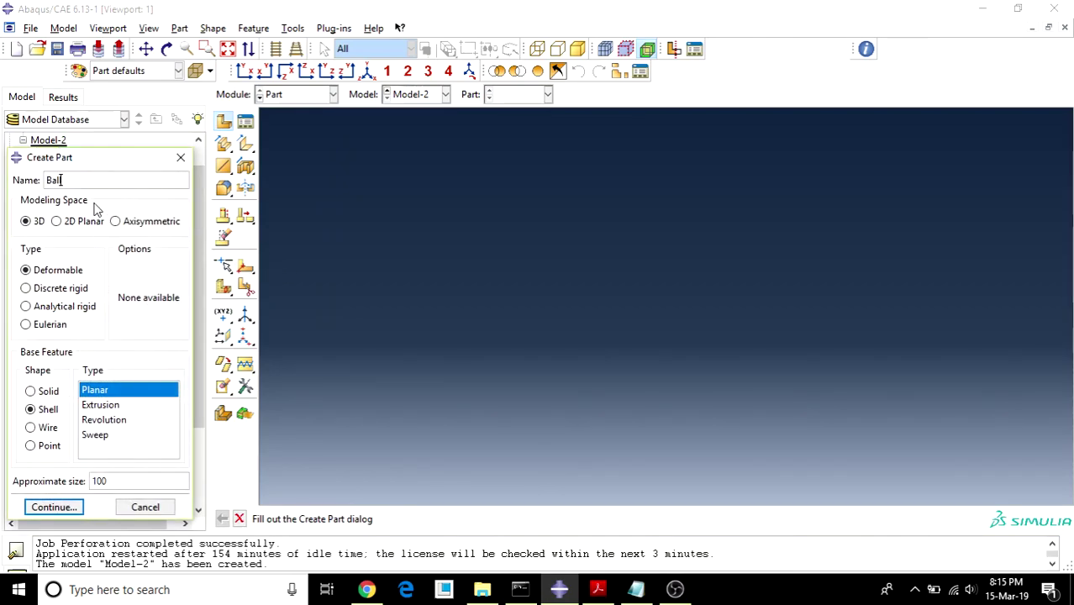
pyautogui.click(33, 392)
pyautogui.click(102, 405)
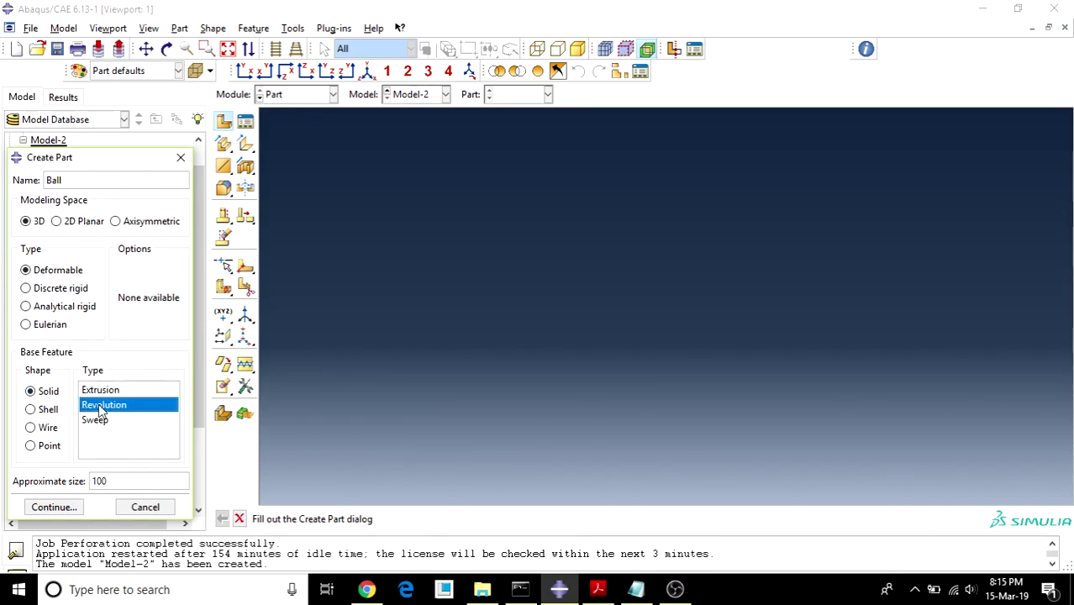
pyautogui.click(61, 508)
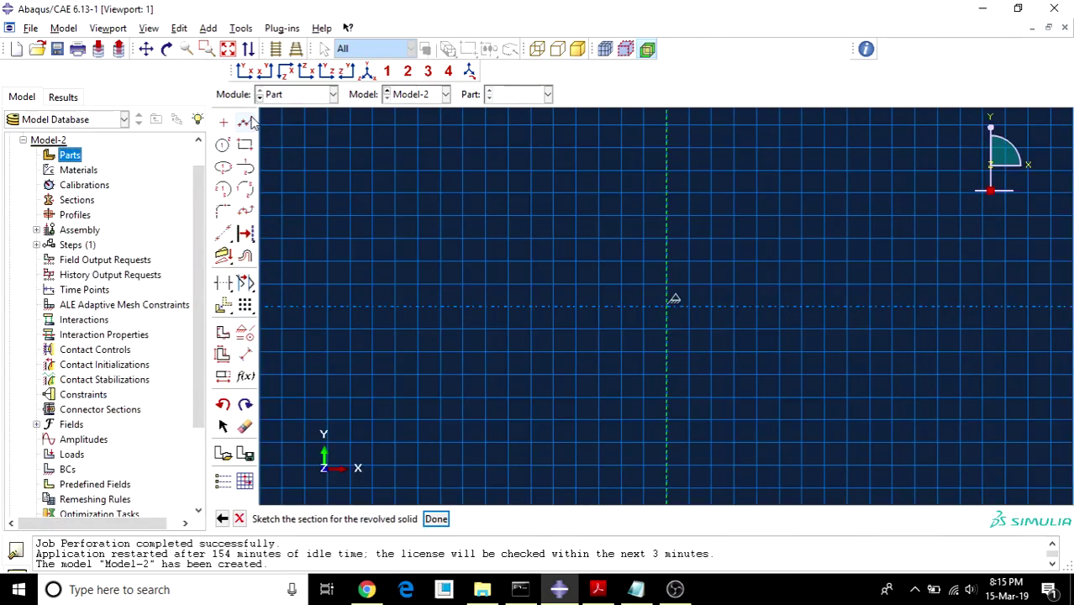
# - Sketch a vertical line about 19.9 long on the axis of revolution, crossing the horizontal axis
pyautogui.click(245, 122)
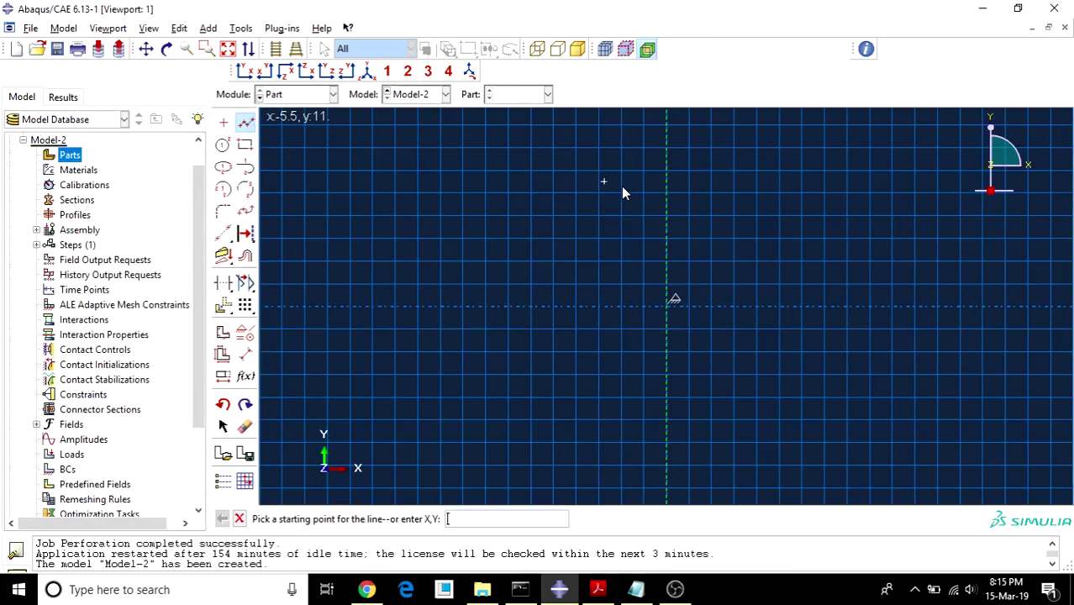
pyautogui.click(668, 176)
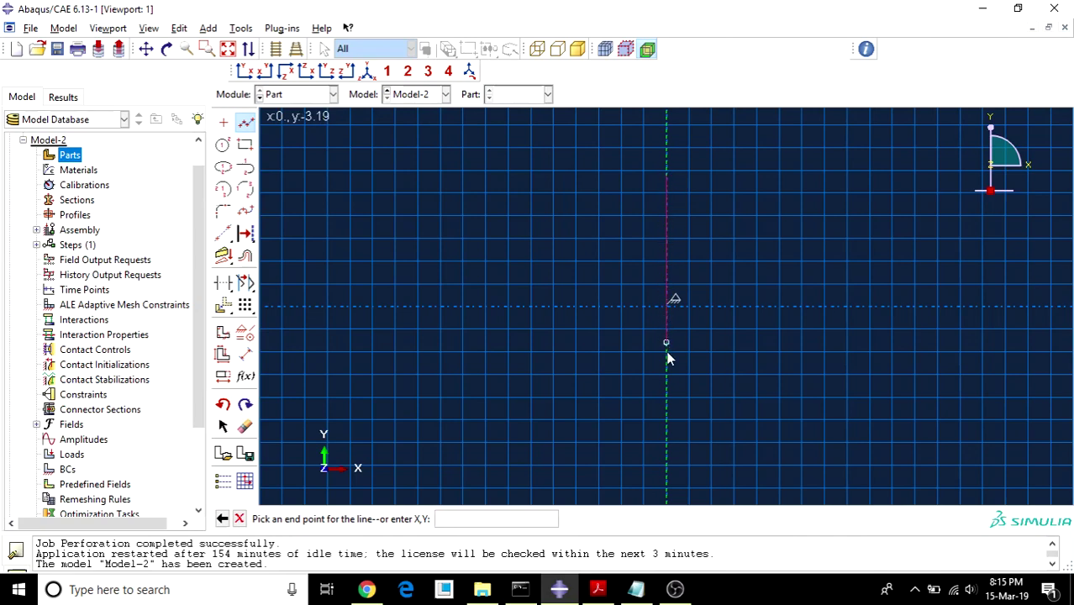
pyautogui.click(667, 401)
# - Dimension the vertical line between its two endpoints and set its length to 20
pyautogui.click(245, 354)
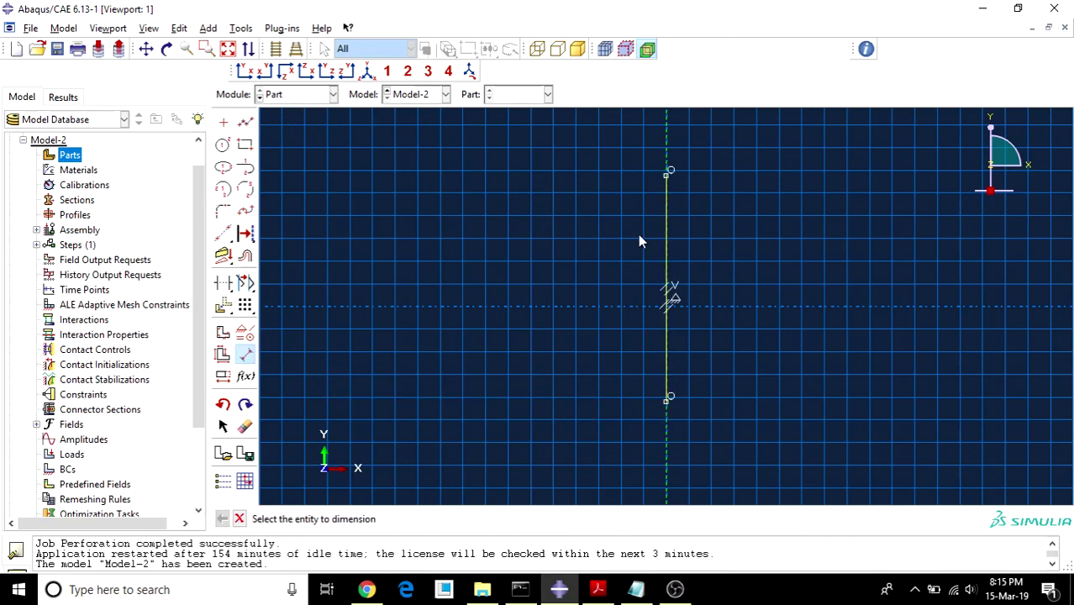
pyautogui.click(669, 172)
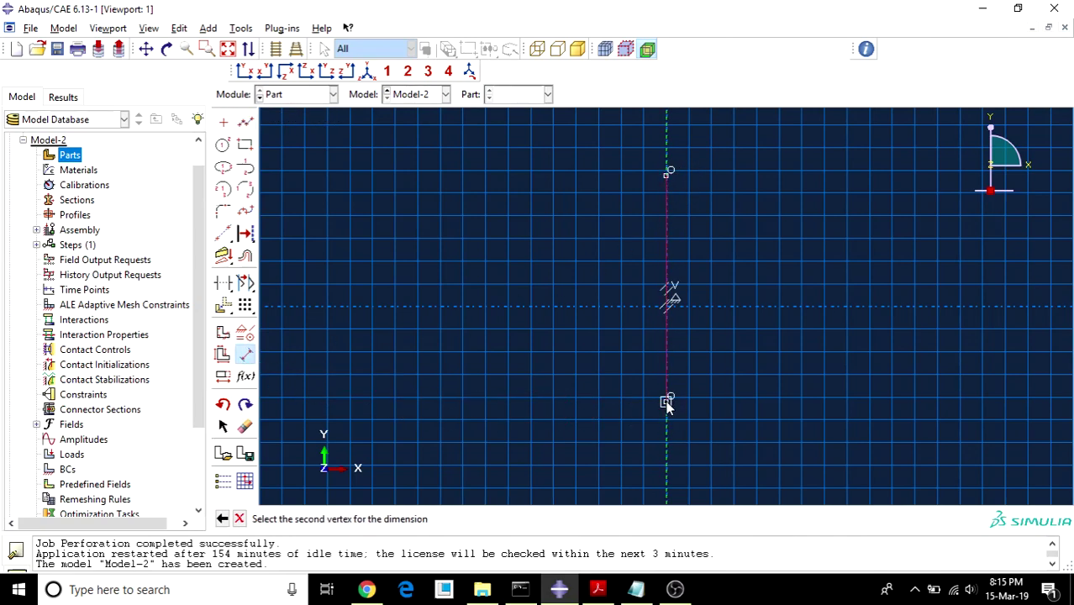
pyautogui.click(669, 399)
pyautogui.click(730, 362)
pyautogui.press('BackSpace')
pyautogui.write('2')
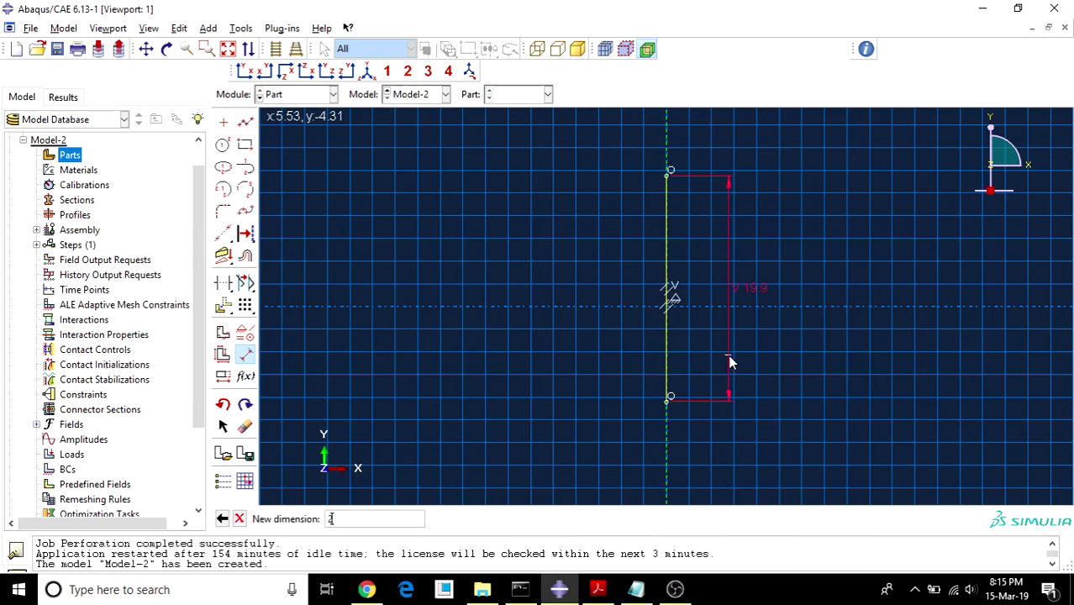
pyautogui.write('0')
pyautogui.press('Return')
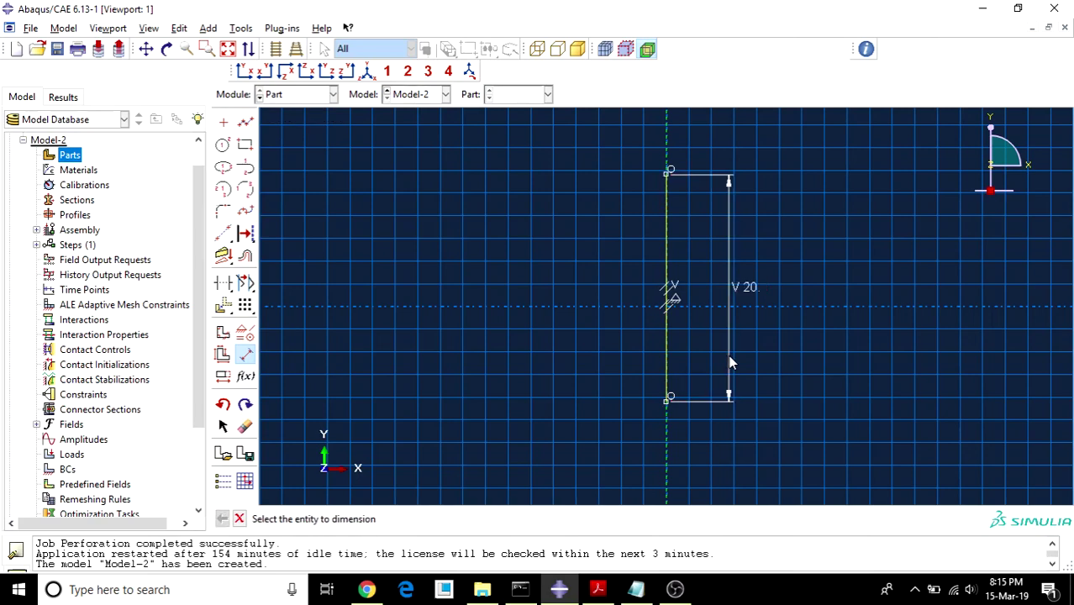
# - Close the profile with a semicircular arc centred on the line's midpoint between its endpoints, and revolve it 360 degrees
pyautogui.click(224, 146)
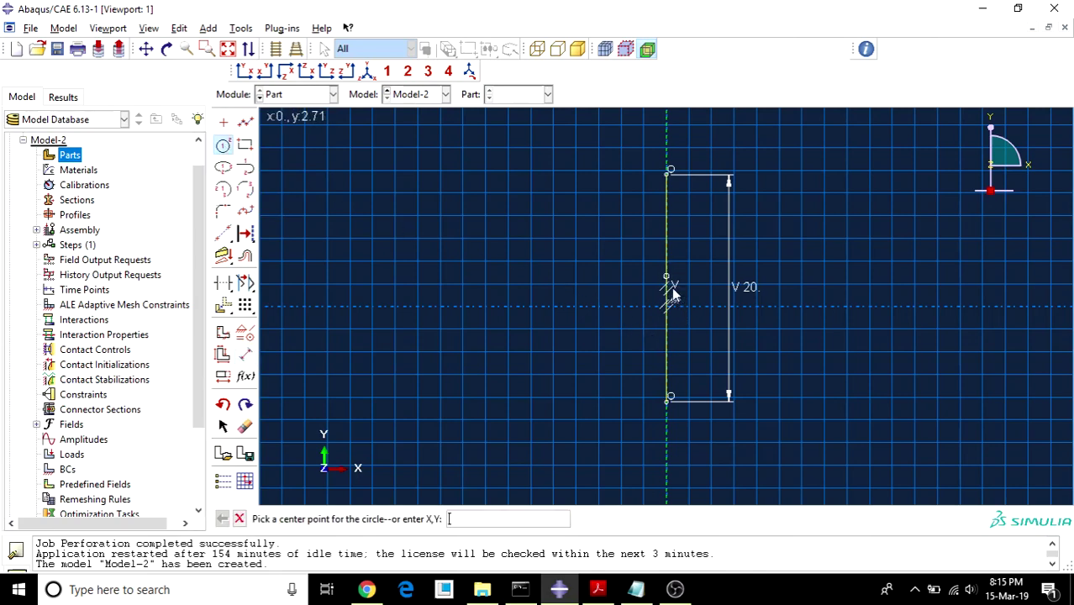
pyautogui.click(223, 190)
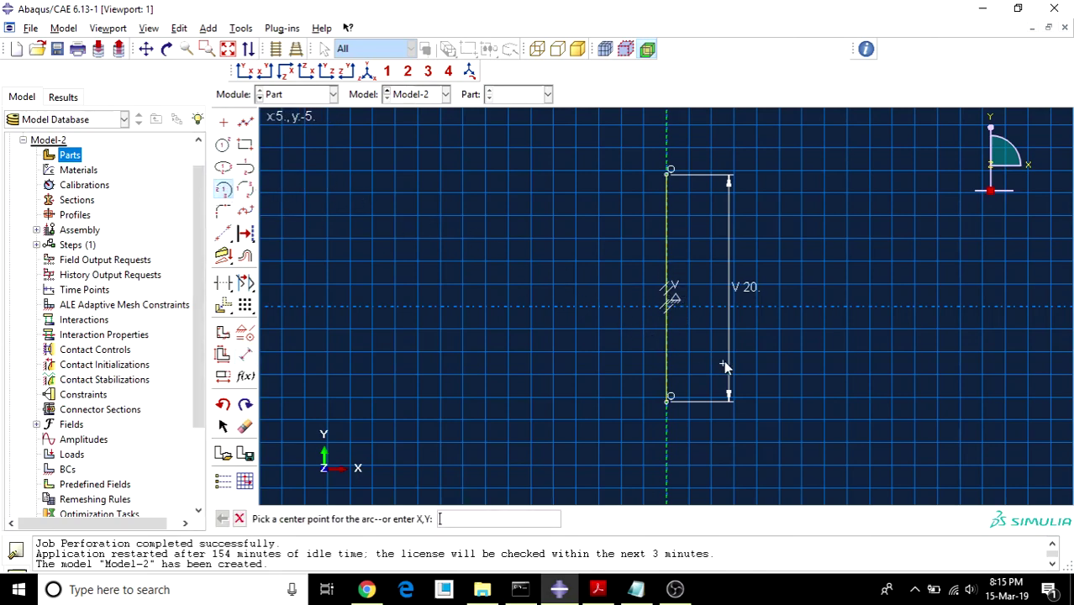
pyautogui.click(668, 290)
pyautogui.click(669, 171)
pyautogui.click(669, 398)
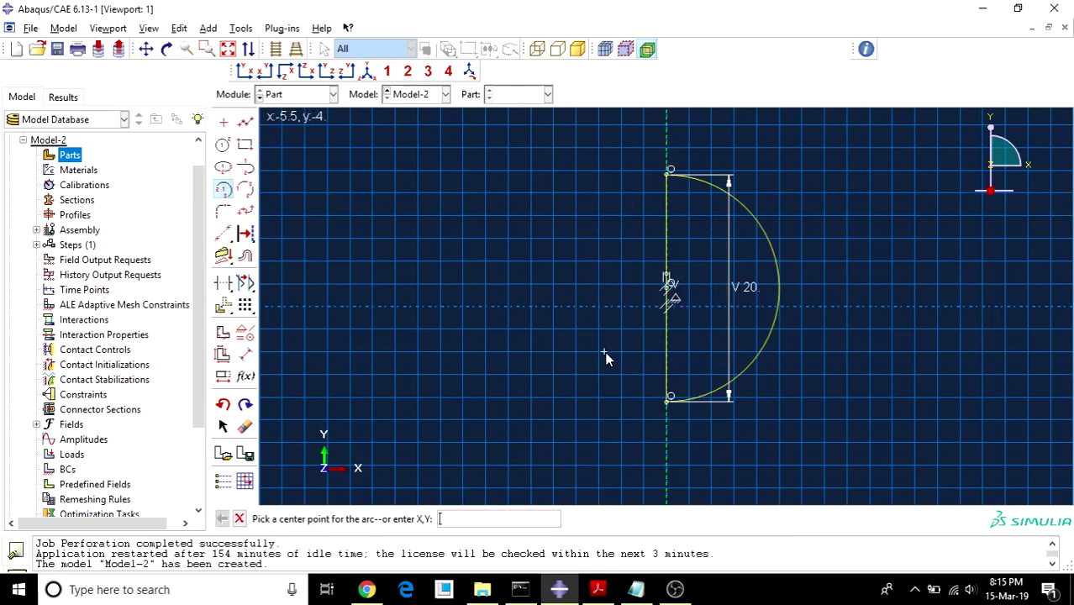
pyautogui.click(238, 518)
pyautogui.click(436, 518)
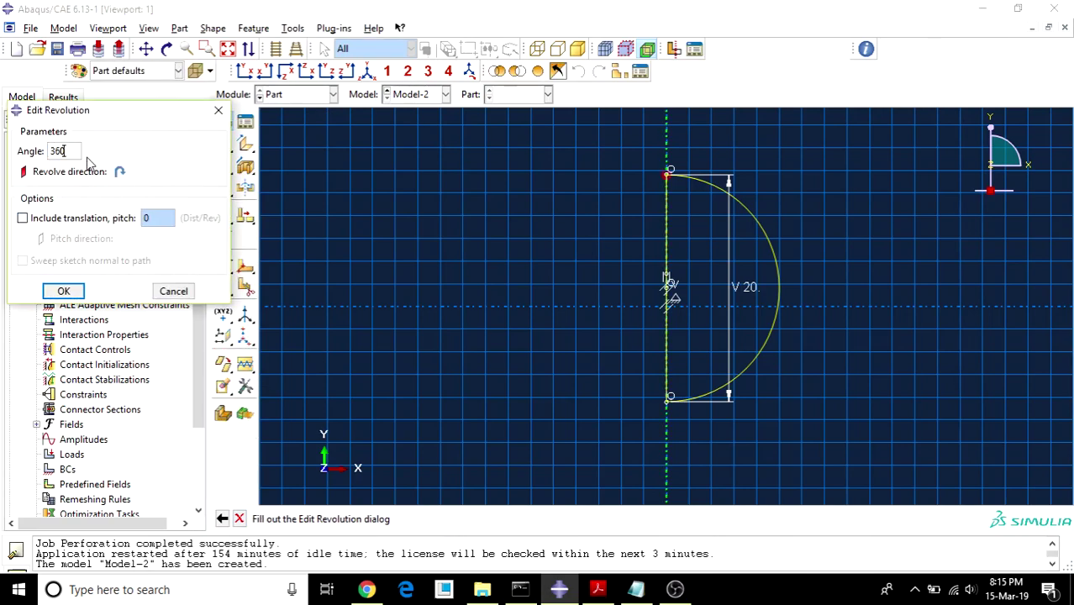
pyautogui.press('Return')
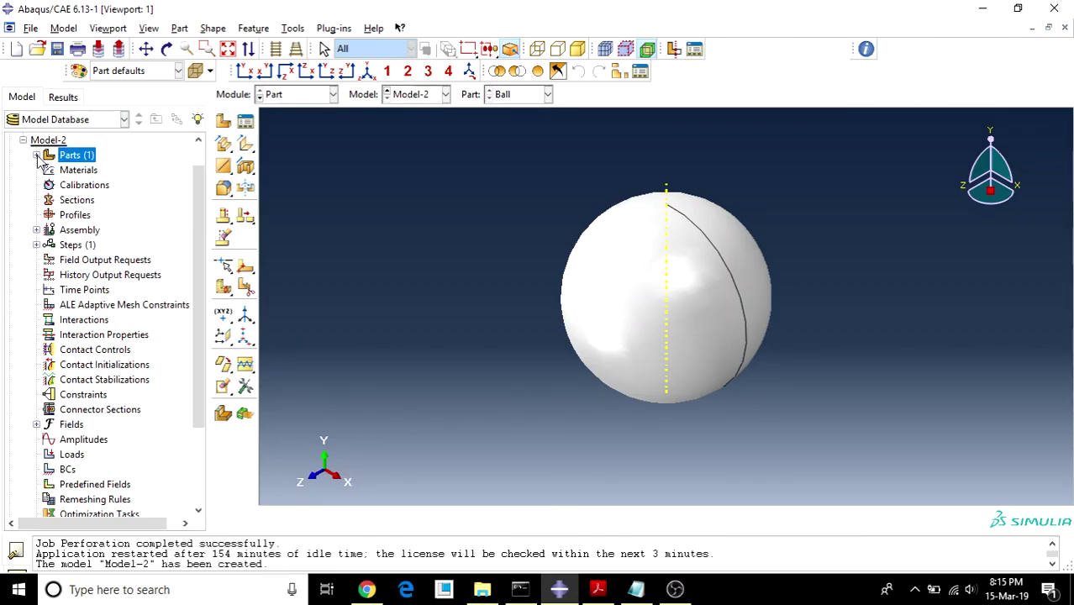
# - Create a 3D deformable part named Plate in Model-2 with a shell extrusion as its base feature
pyautogui.click(36, 155)
pyautogui.doubleClick(74, 155)
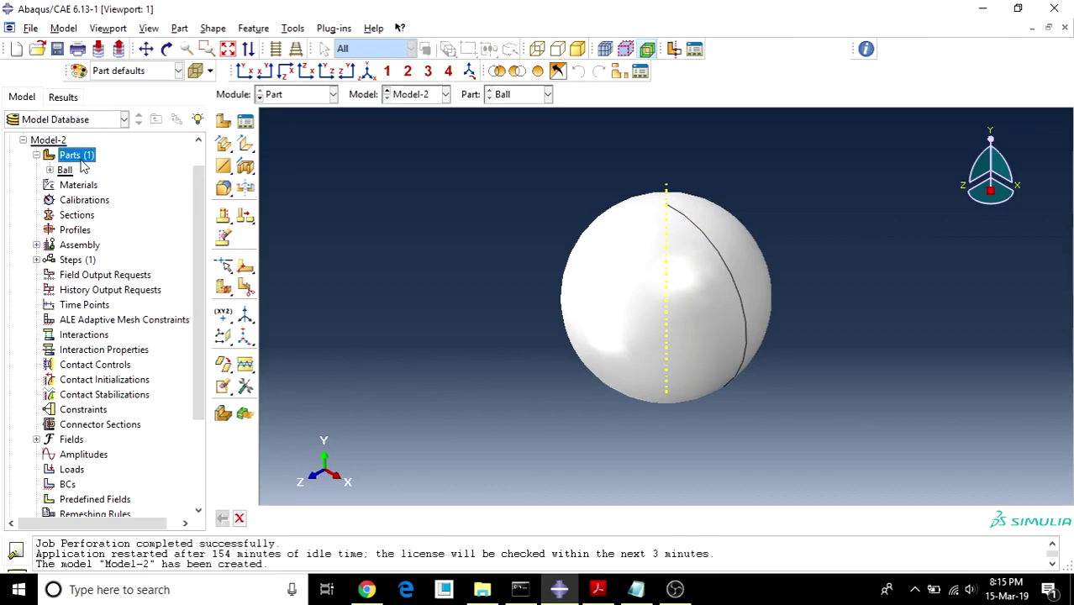
pyautogui.press('BackSpace')
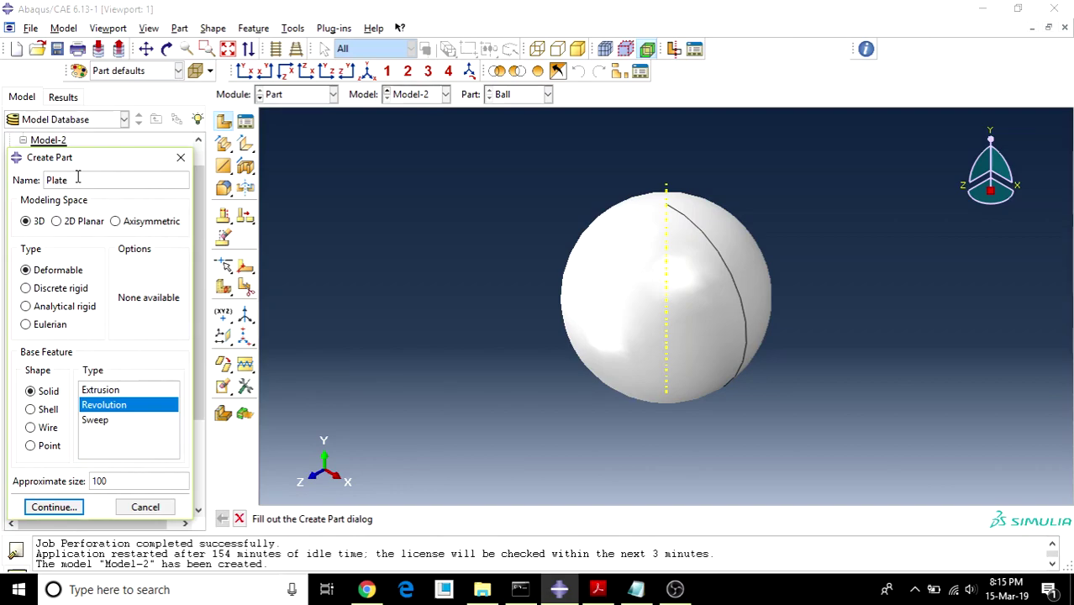
pyautogui.click(48, 410)
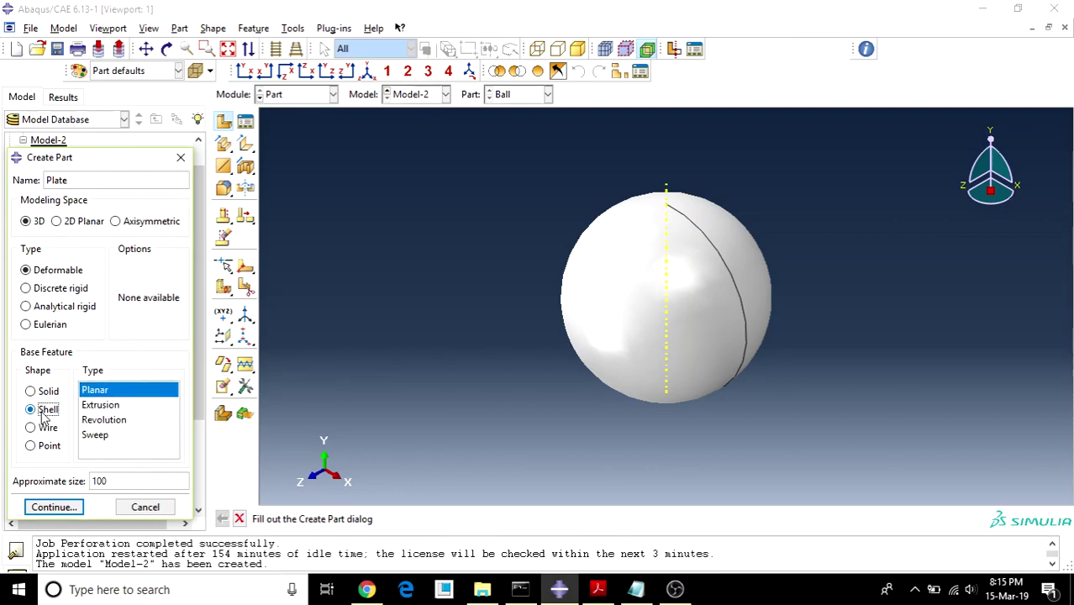
pyautogui.click(99, 406)
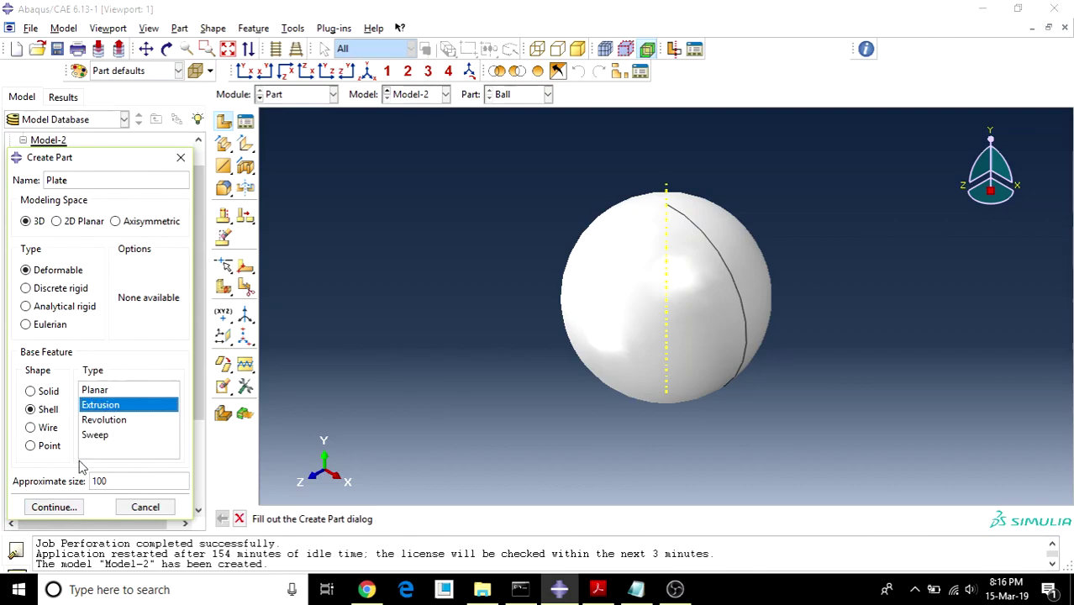
pyautogui.click(53, 506)
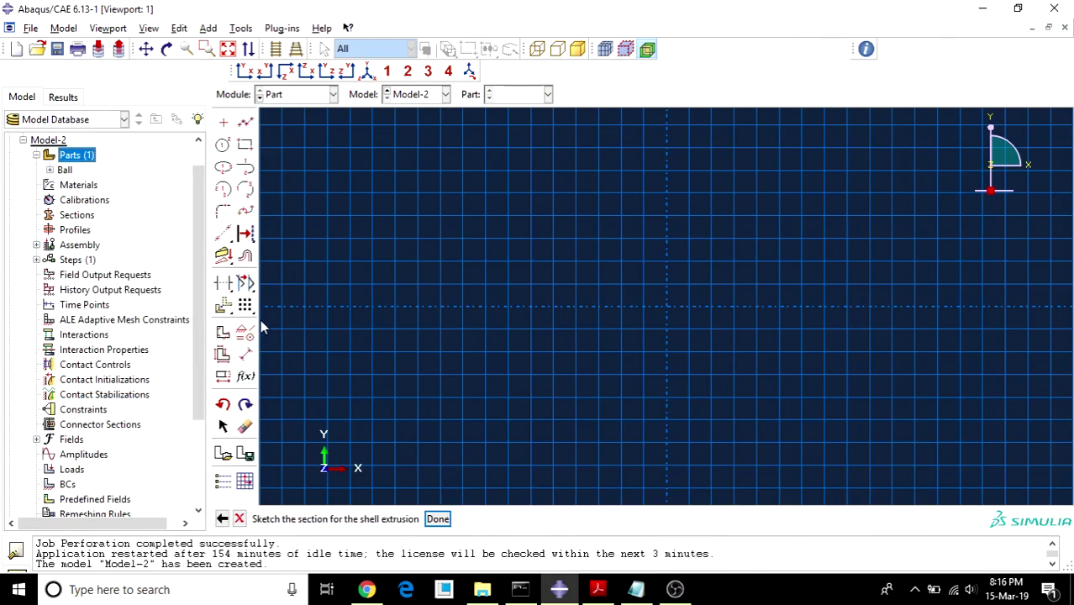
# - Sketch a circle centred on the origin with a radius of about 21 for the plate's section
pyautogui.click(222, 145)
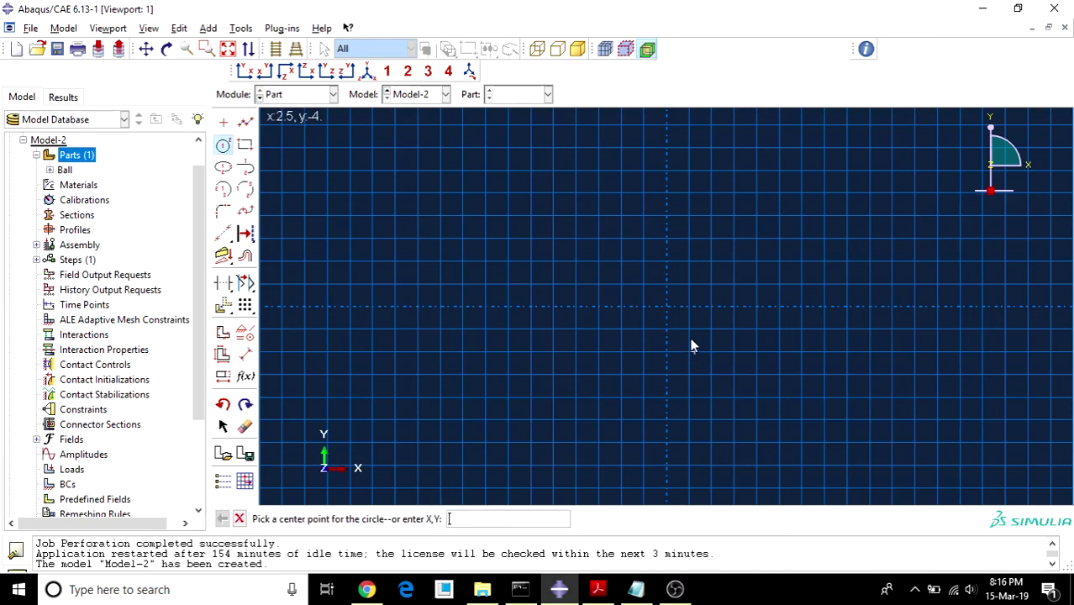
pyautogui.click(667, 307)
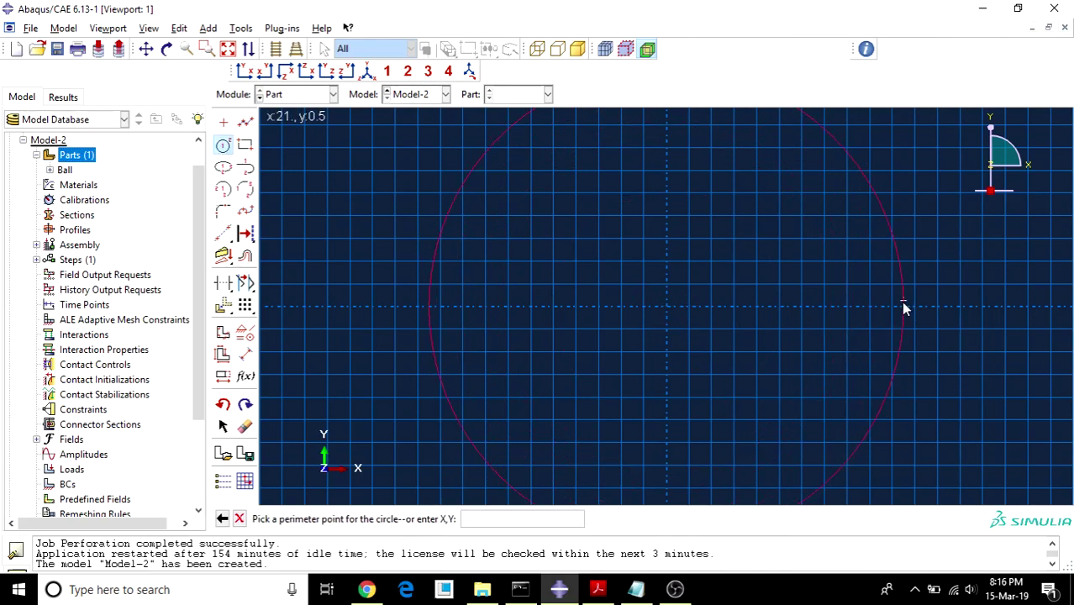
pyautogui.click(898, 307)
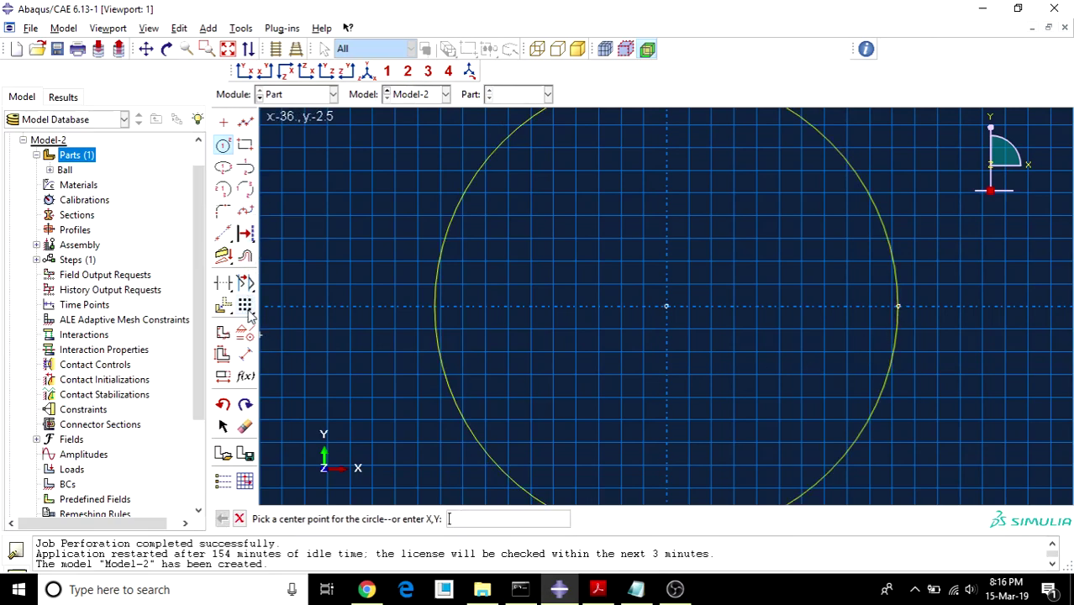
# - Dimension the circle's radius horizontally between its centre and perimeter point and set it to 30
pyautogui.click(245, 354)
pyautogui.click(666, 307)
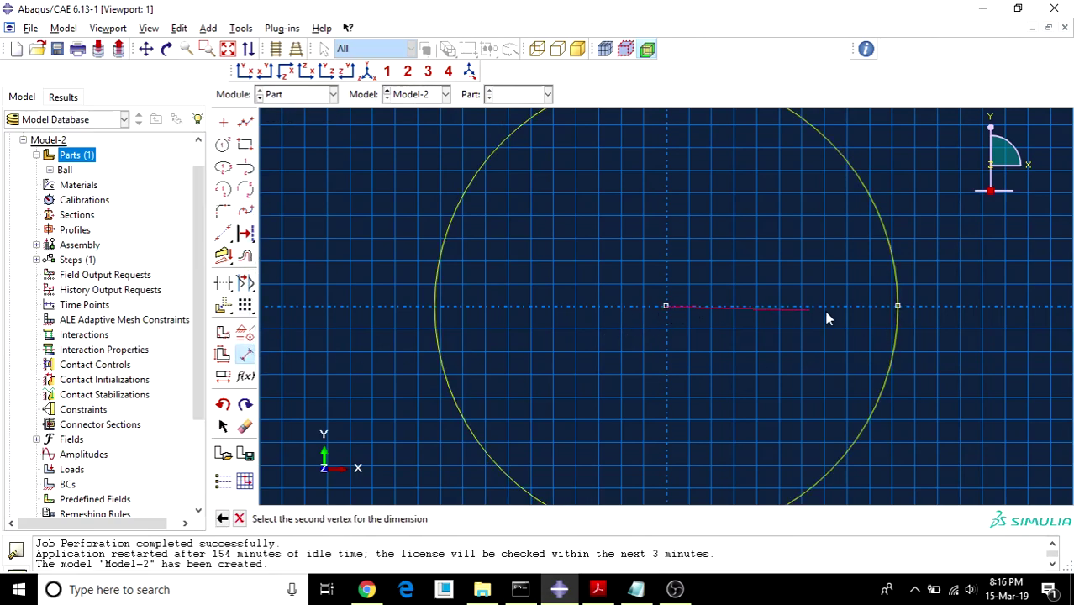
pyautogui.click(897, 307)
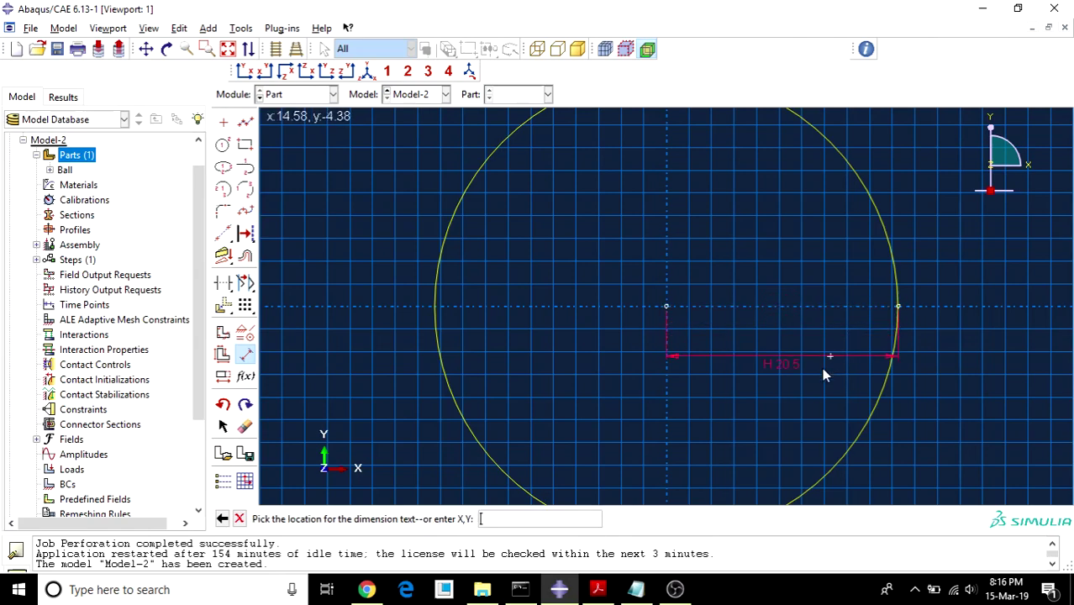
pyautogui.click(809, 383)
pyautogui.press('BackSpace')
pyautogui.write('30')
pyautogui.press('Return')
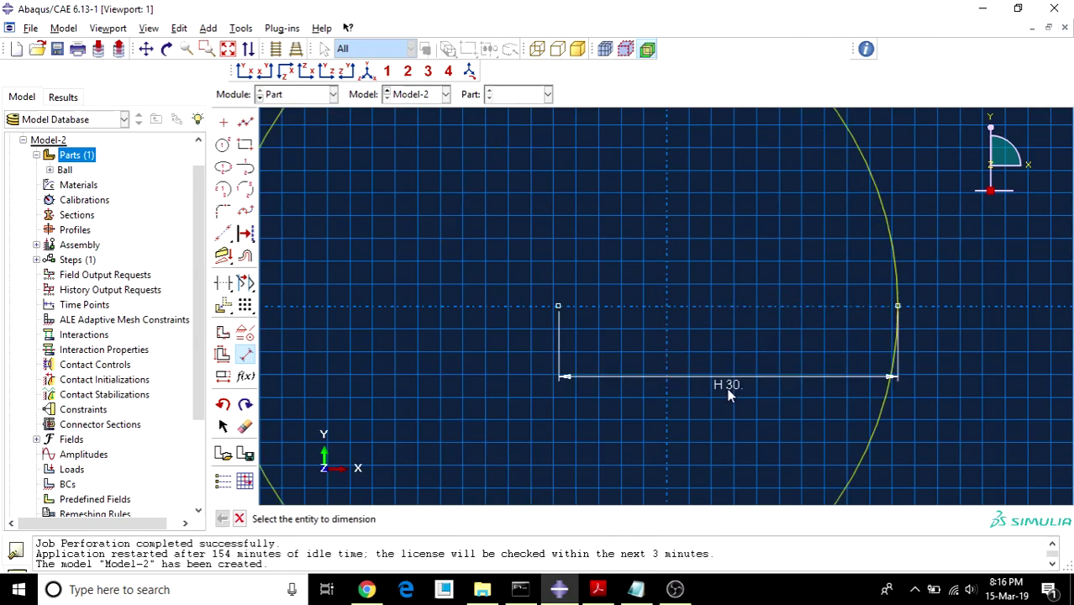
pyautogui.scroll(-2, 603, 385)
pyautogui.scroll(-1, 603, 388)
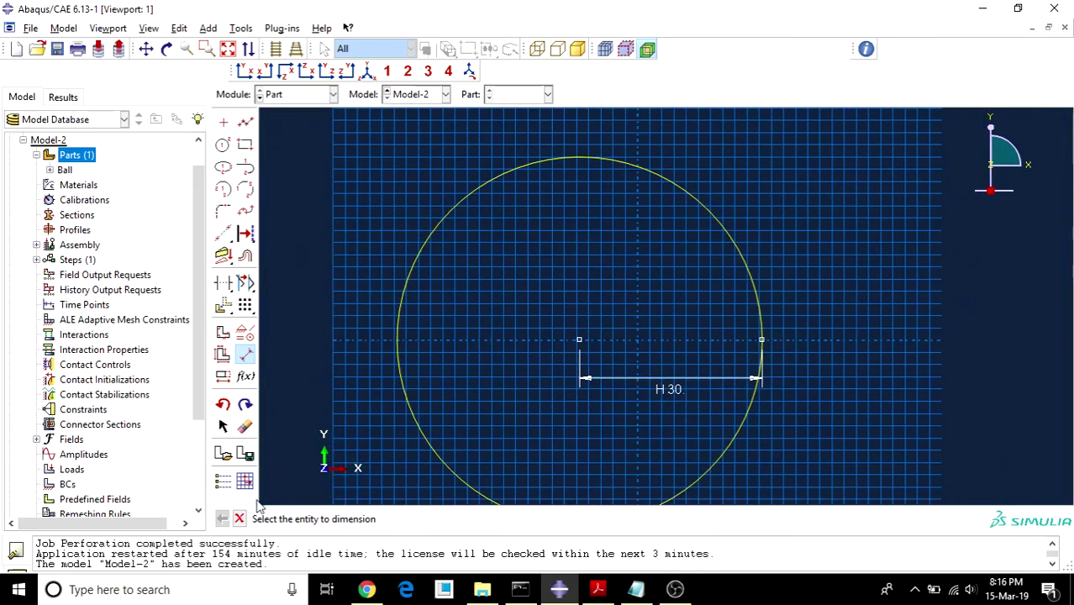
pyautogui.click(238, 518)
# - Finish the sketch and cancel the base extrusion, discarding the extruded-shell Plate part
pyautogui.click(435, 519)
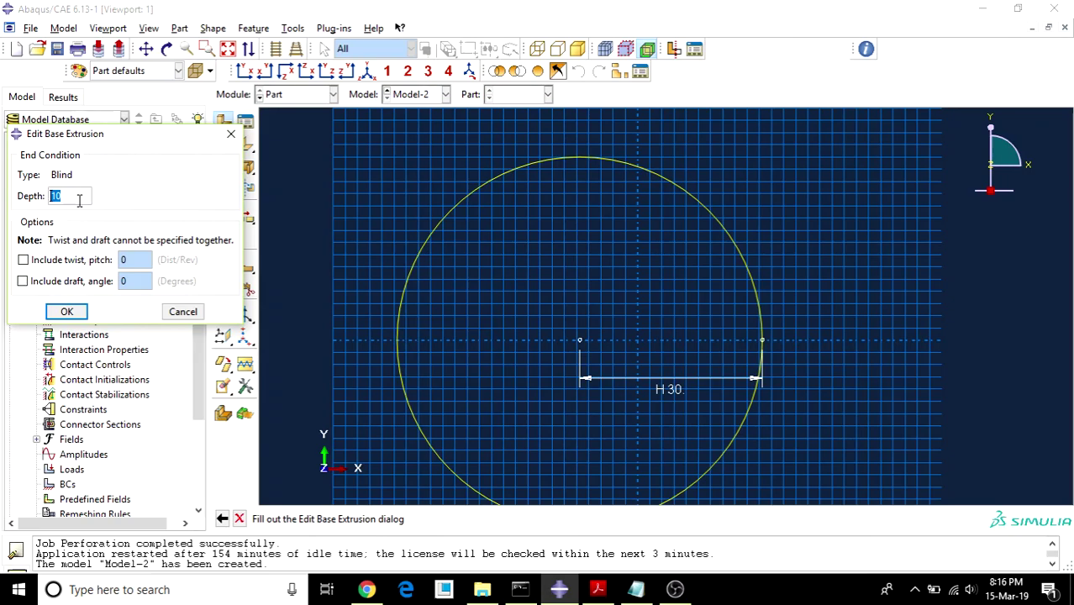
pyautogui.click(181, 310)
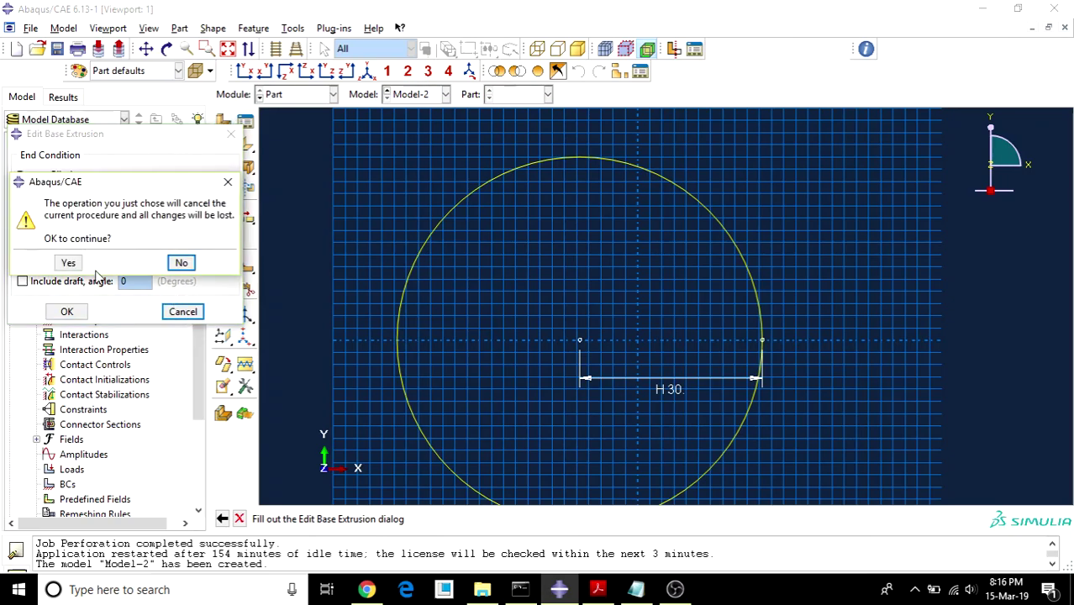
pyautogui.click(71, 263)
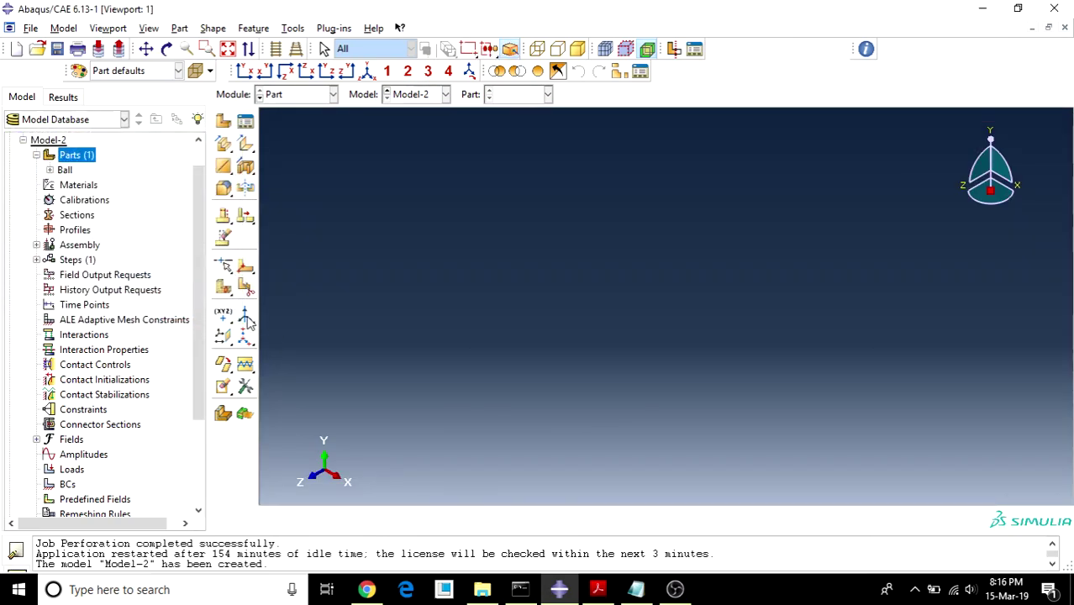
# - Create a 3D deformable part named Plate in Model-2 with a planar shell as its base feature
pyautogui.doubleClick(72, 155)
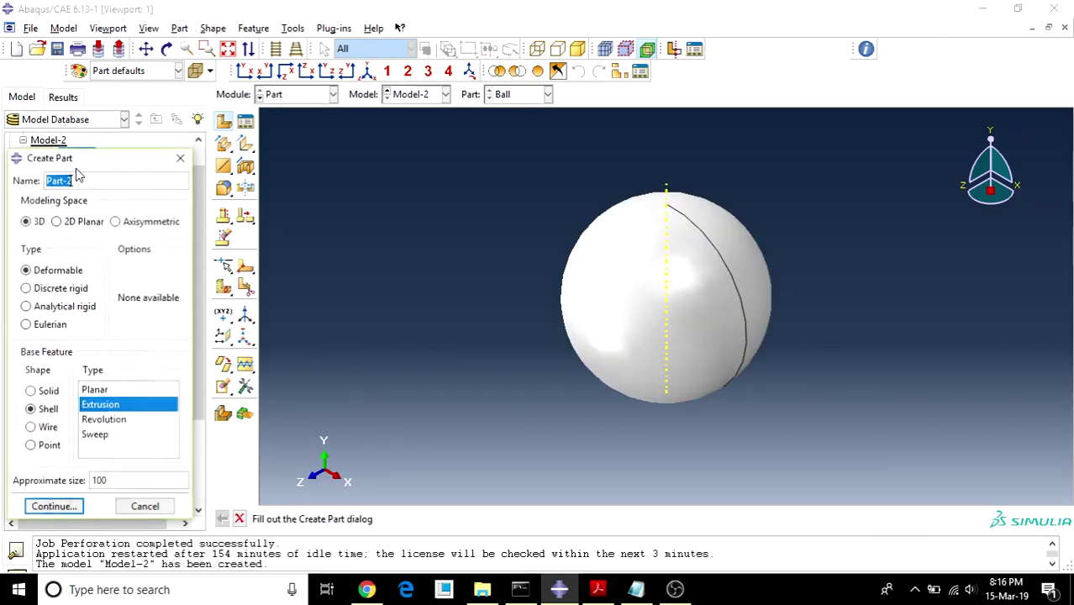
pyautogui.press('BackSpace')
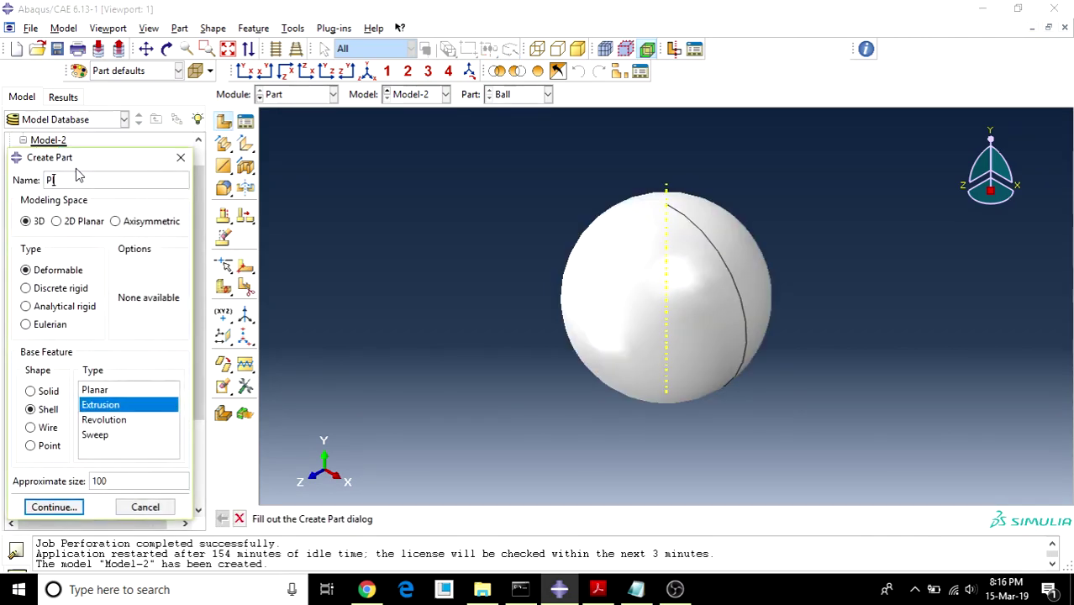
pyautogui.click(39, 392)
pyautogui.click(32, 409)
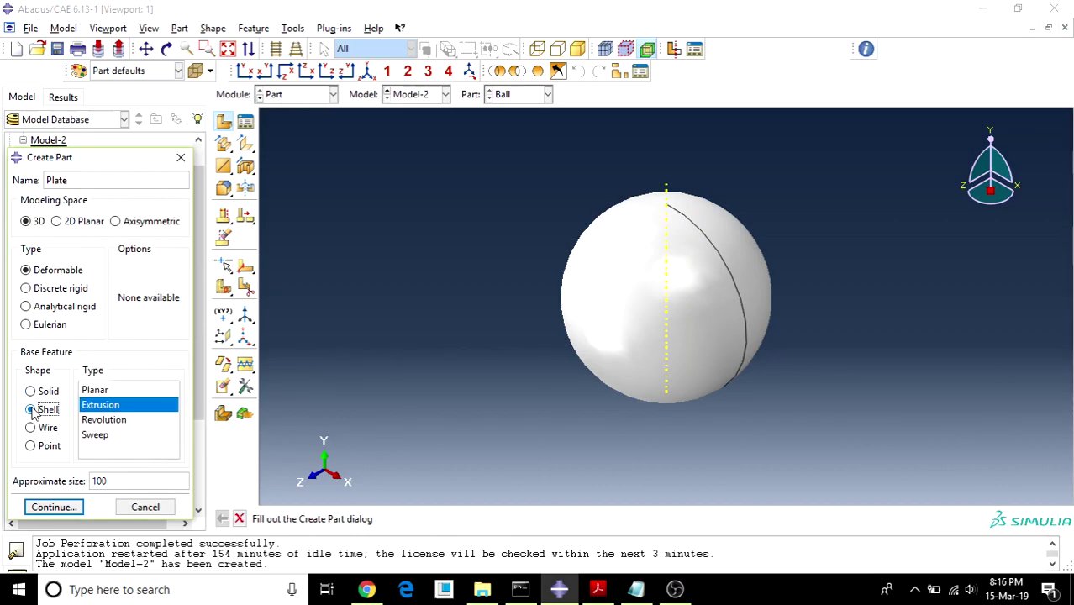
pyautogui.click(92, 391)
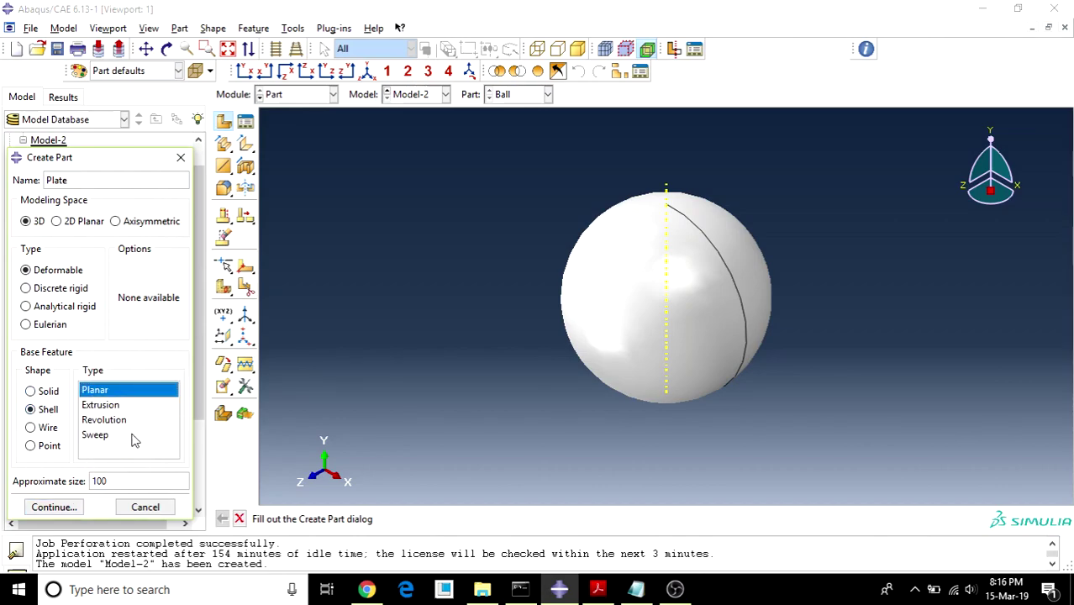
pyautogui.click(69, 507)
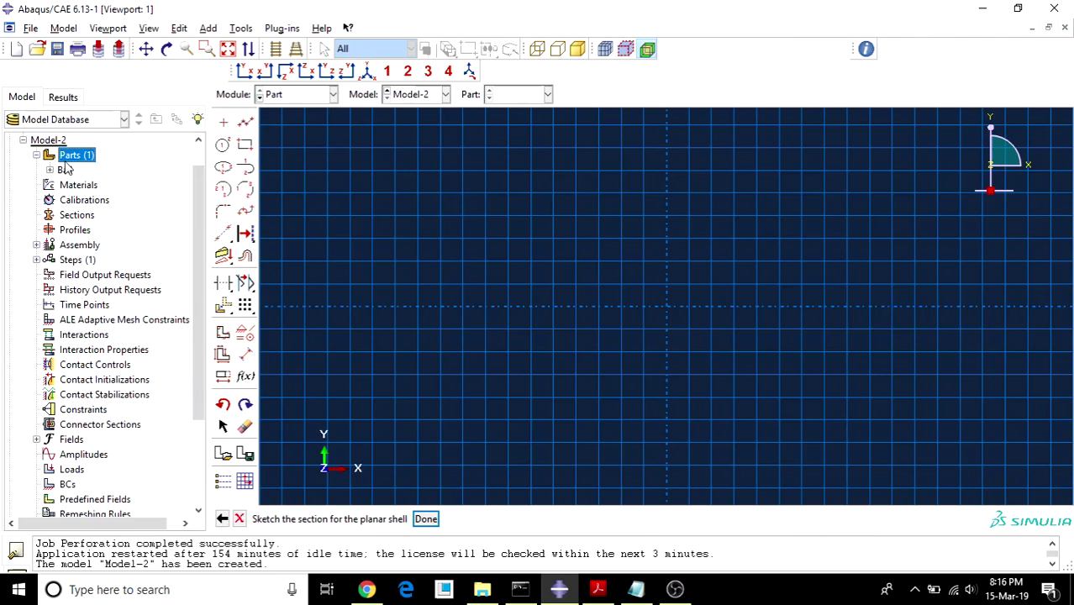
# - Sketch a circle centred just above the origin with a radius of about 20.5 for the plate's section
pyautogui.click(222, 146)
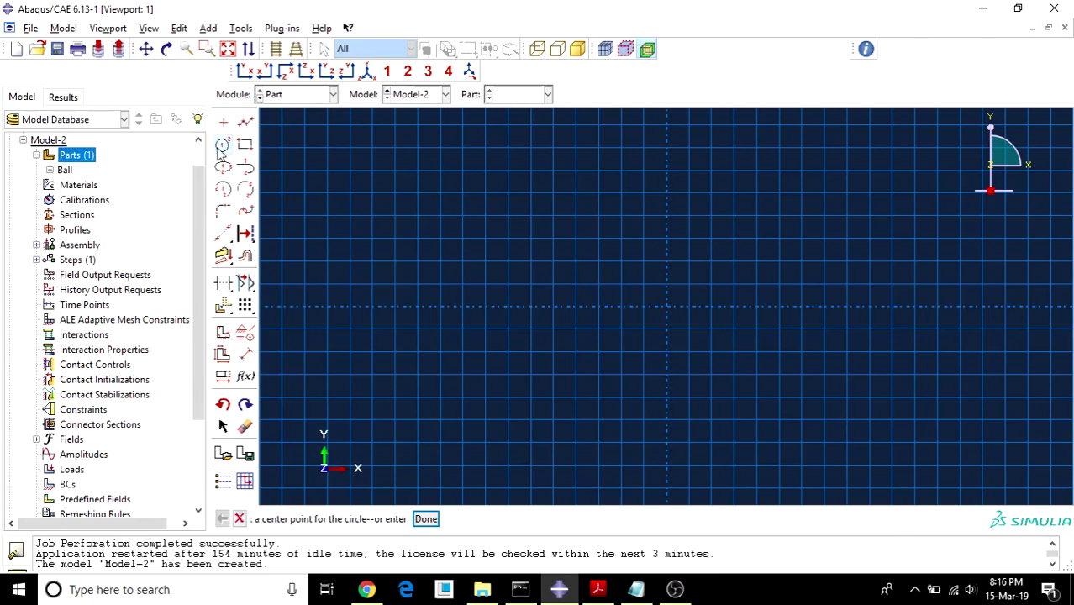
pyautogui.click(666, 302)
pyautogui.click(891, 351)
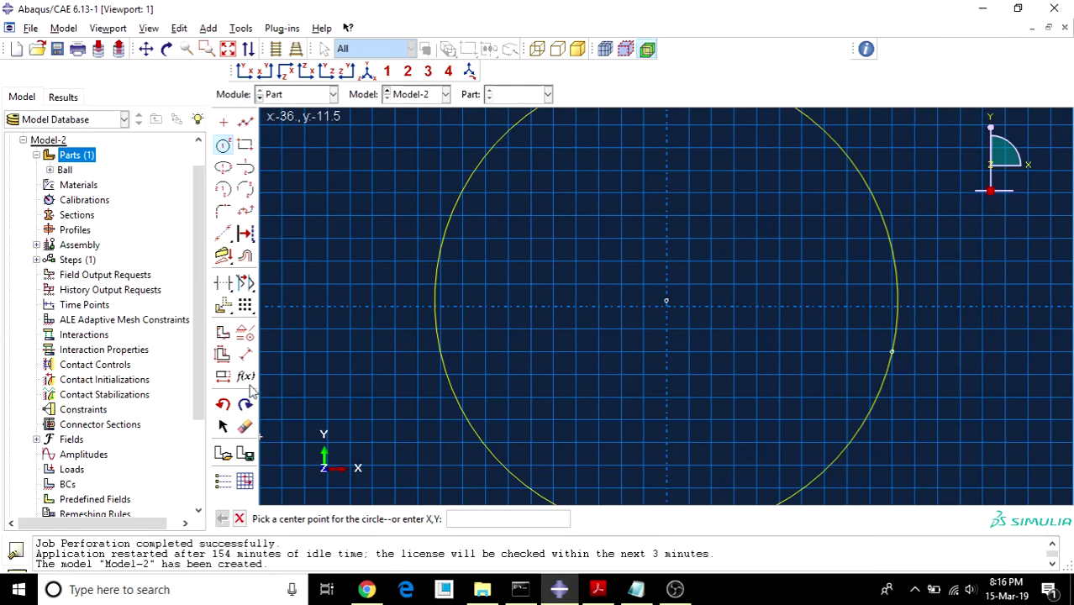
# - Dimension the circle's radius from its centre to its perimeter point, set it to 30, and finish the planar shell
pyautogui.click(251, 355)
pyautogui.click(667, 303)
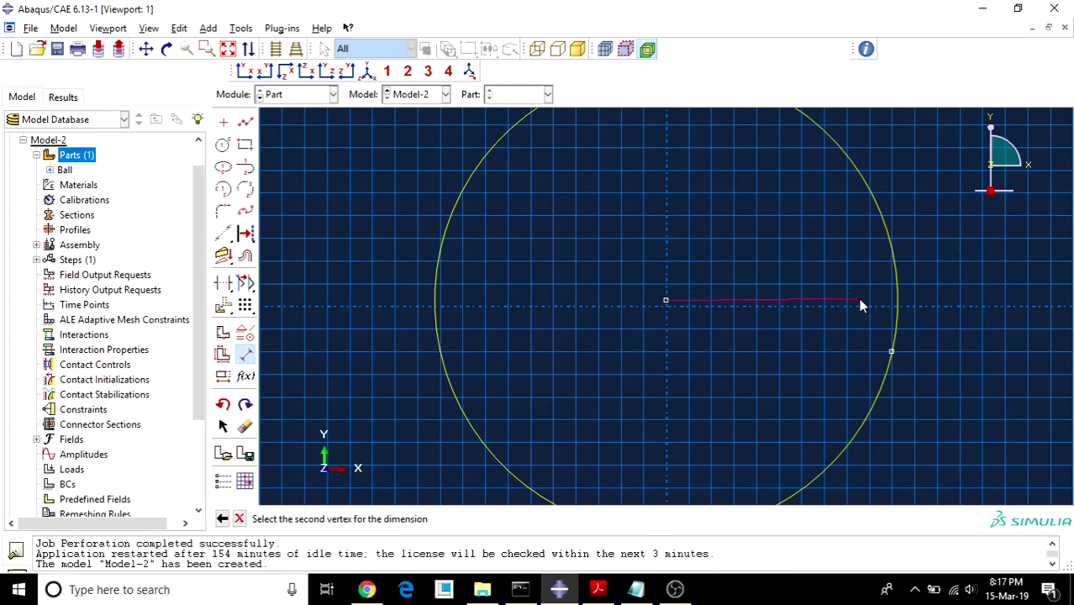
pyautogui.click(889, 352)
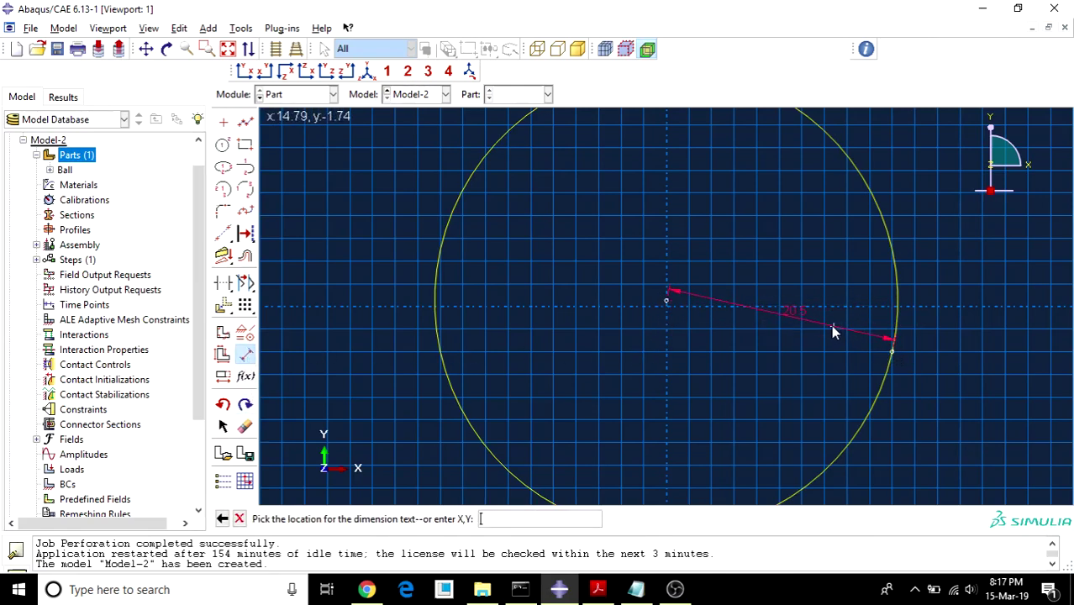
pyautogui.click(827, 316)
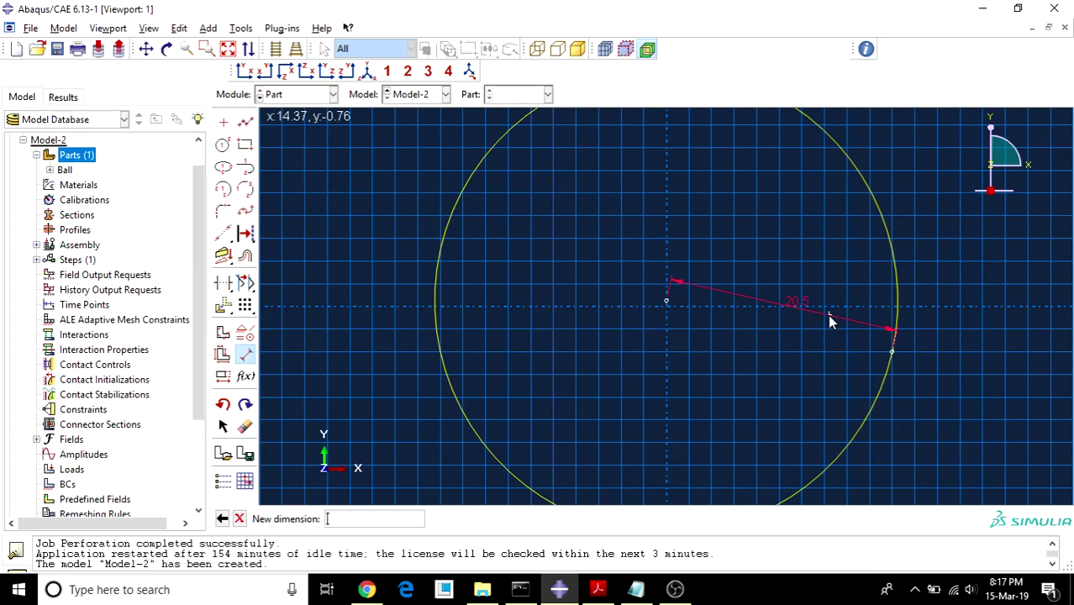
pyautogui.write('30')
pyautogui.press('Return')
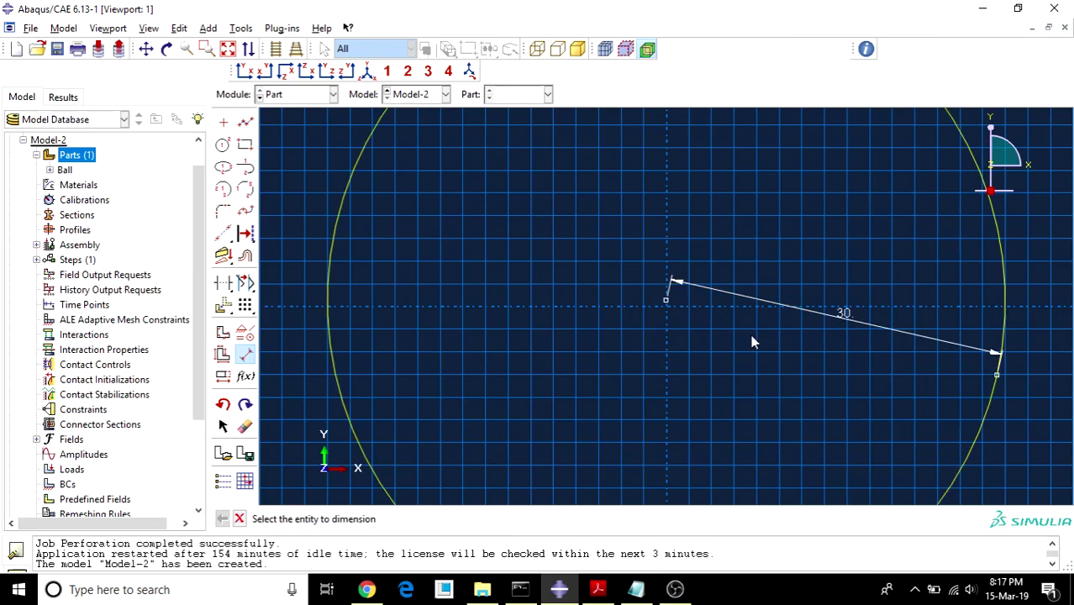
pyautogui.click(239, 518)
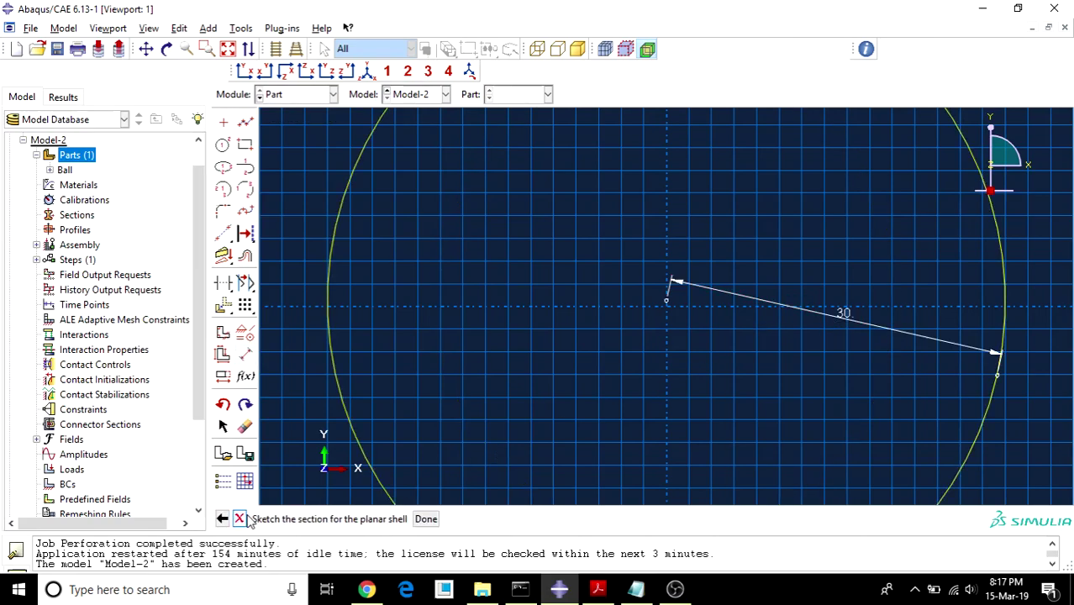
pyautogui.click(424, 520)
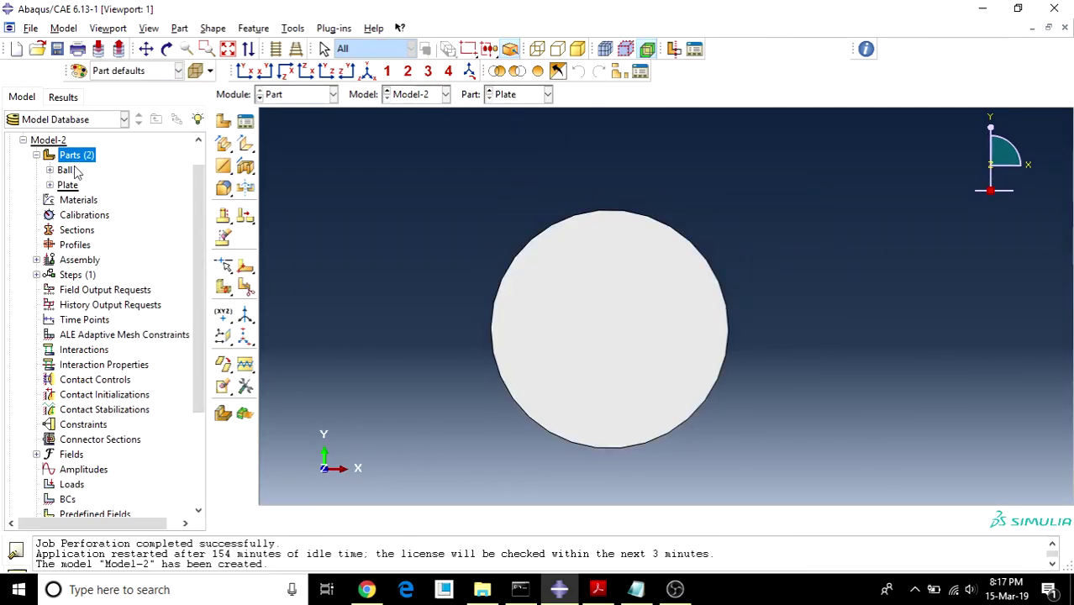
# - Create a material named Ball in the Property module with a uniform mass density of 7.8e-9
pyautogui.click(307, 95)
pyautogui.click(294, 126)
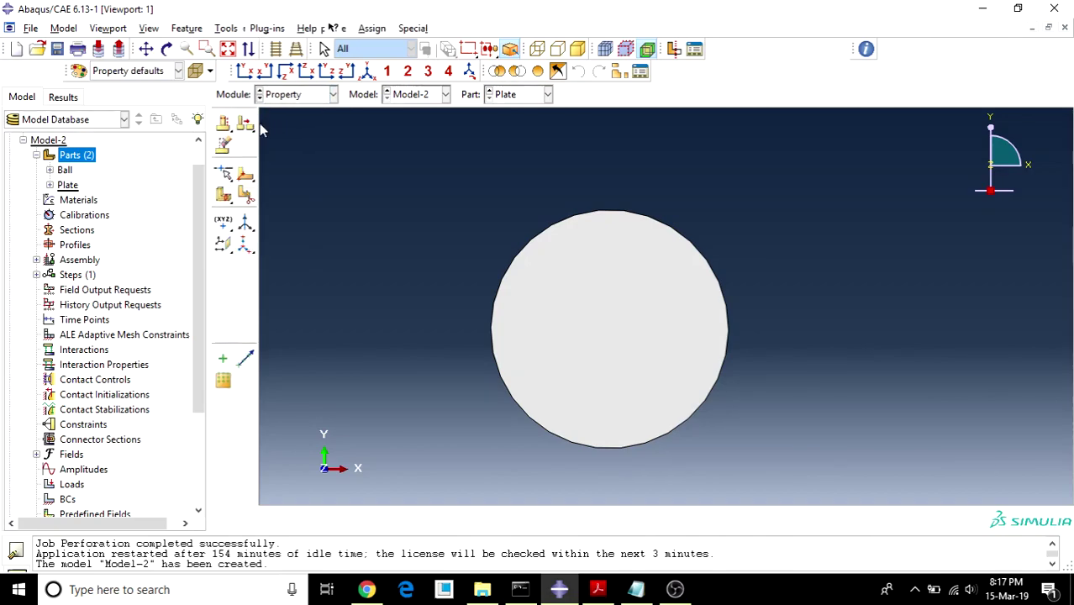
pyautogui.click(222, 121)
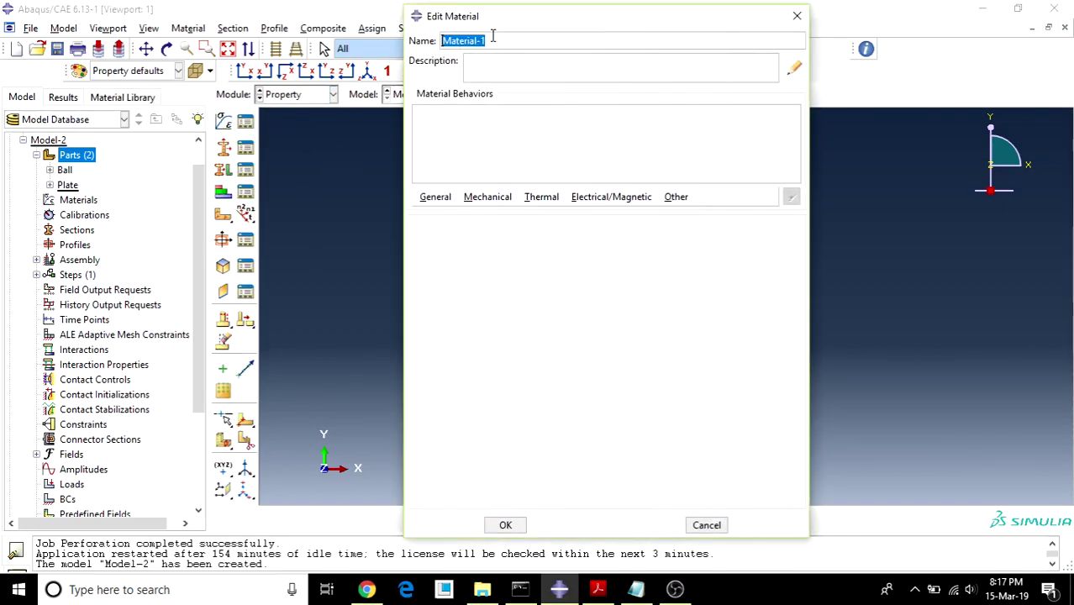
pyautogui.press('BackSpace')
pyautogui.write('Ball')
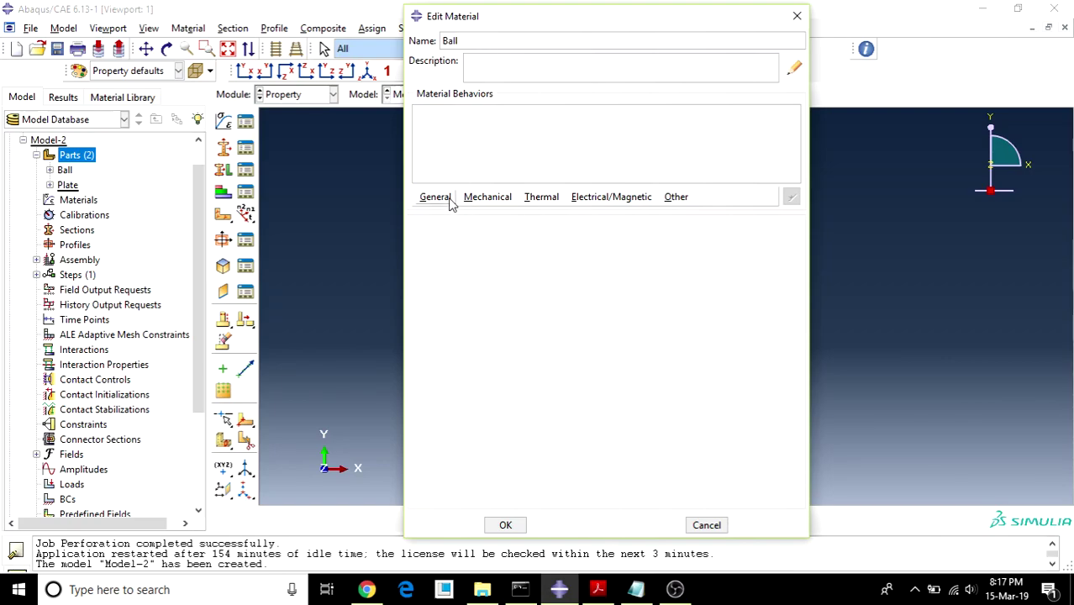
pyautogui.click(437, 198)
pyautogui.click(445, 212)
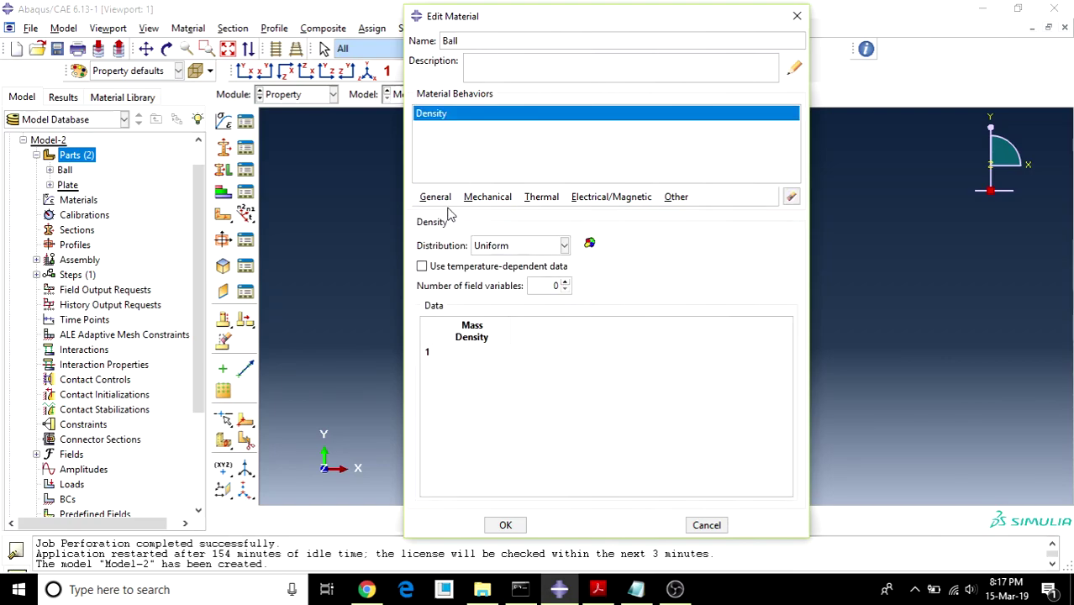
pyautogui.click(477, 353)
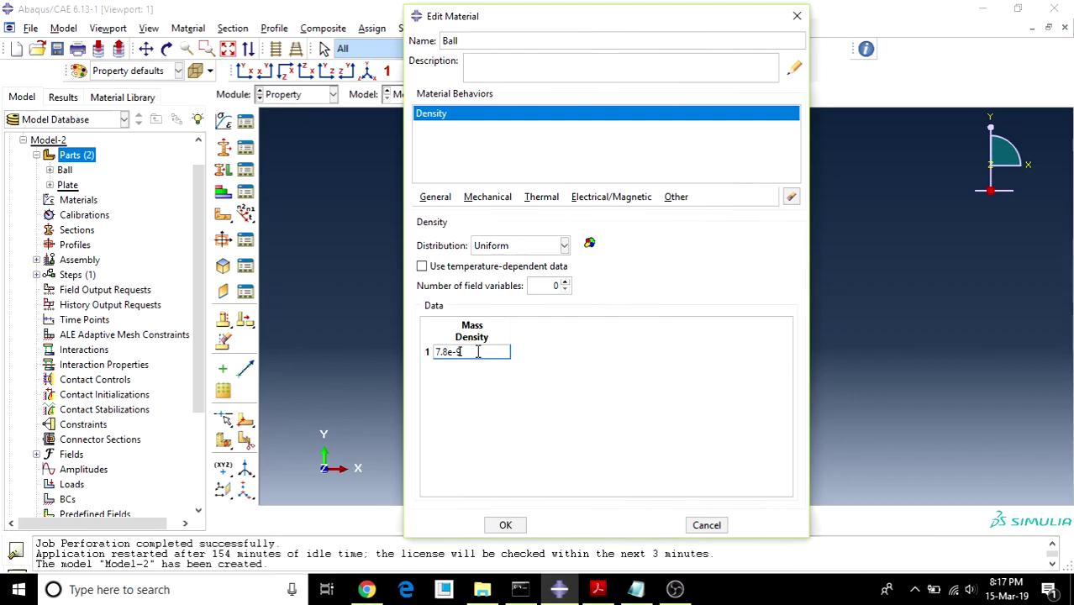
# - Add isotropic elasticity to the Ball material with Young's modulus 210e3 and Poisson's ratio 0.3, and save the material
pyautogui.click(488, 197)
pyautogui.moveTo(502, 215)
pyautogui.click(693, 215)
pyautogui.click(471, 410)
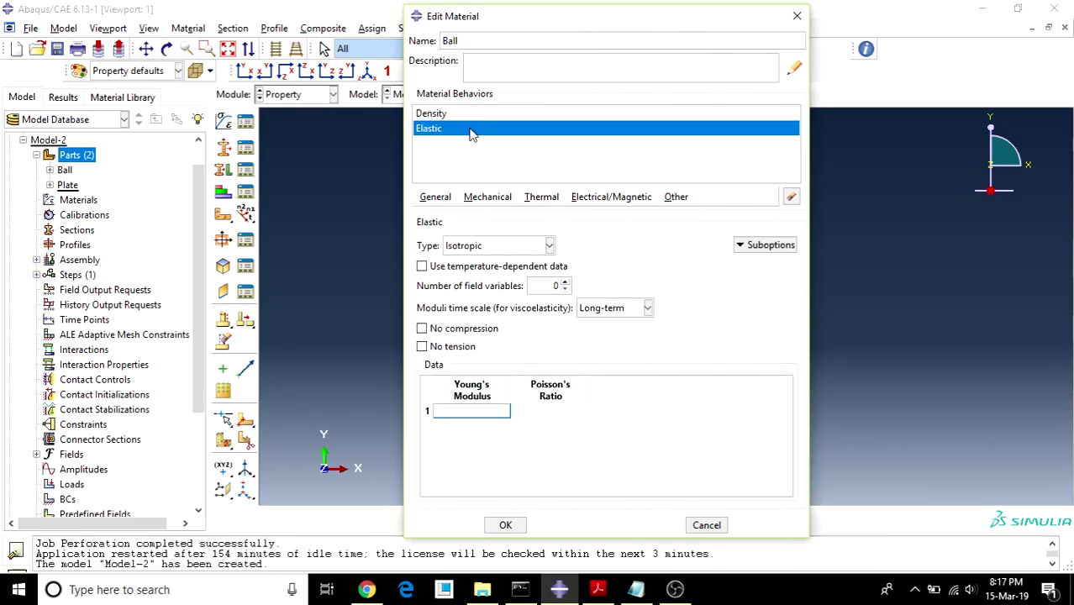
pyautogui.write('210e3')
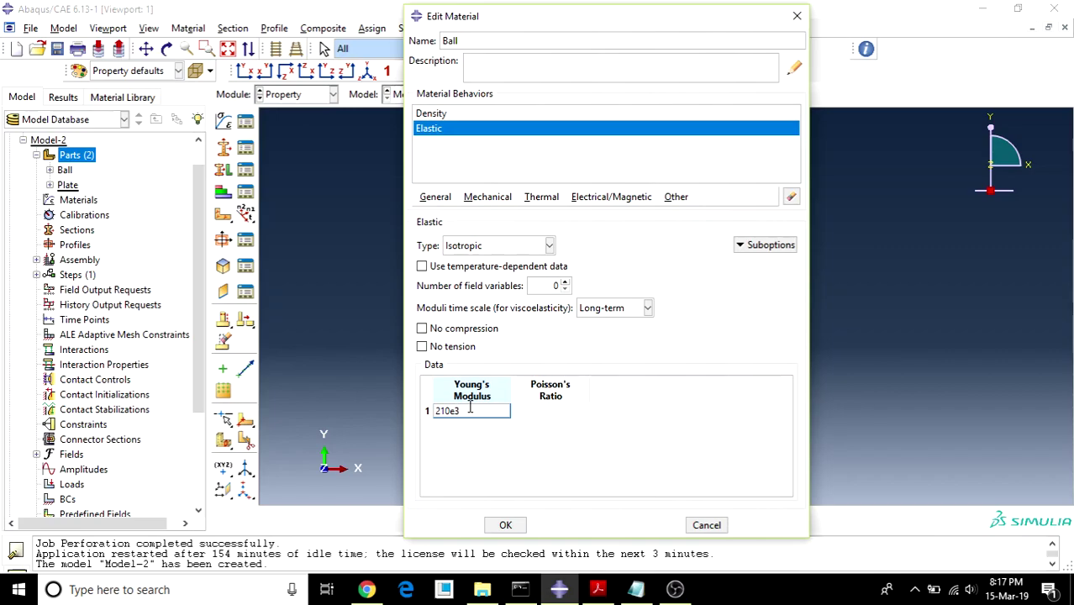
pyautogui.press('Tab')
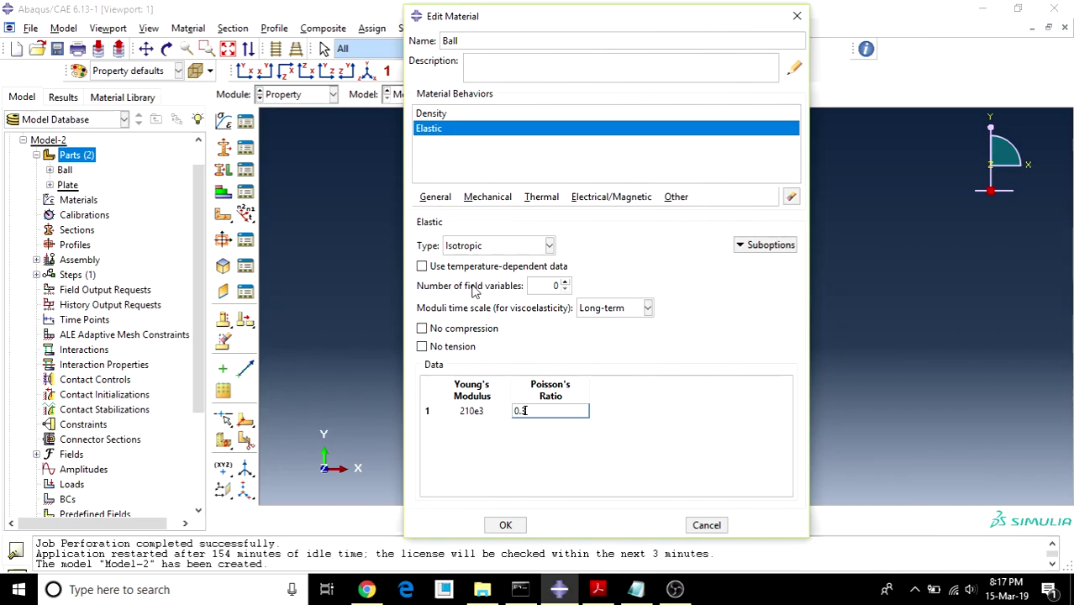
pyautogui.click(486, 198)
pyautogui.moveTo(518, 236)
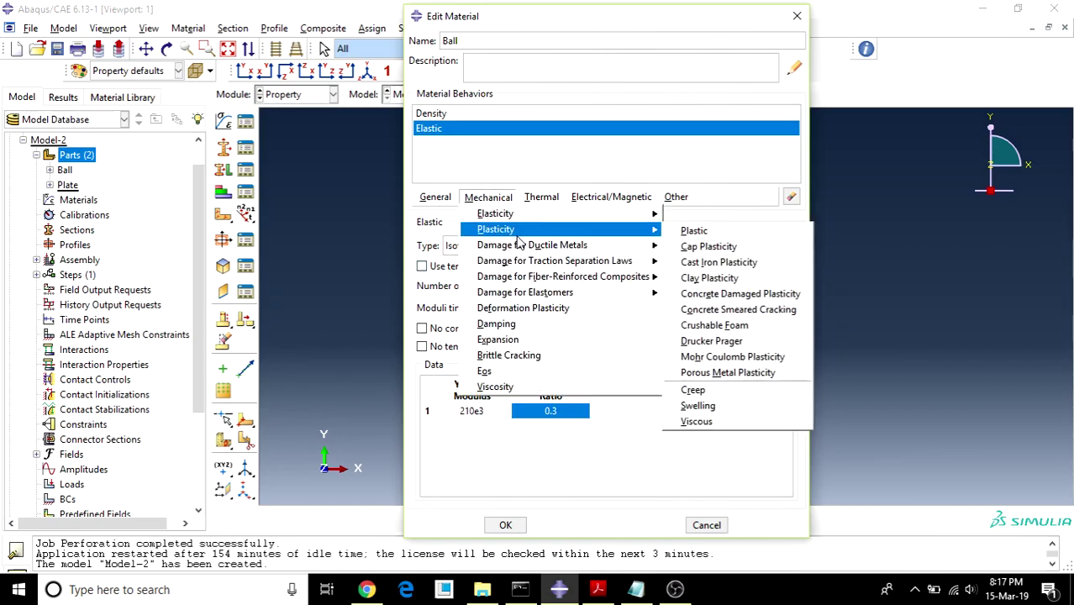
pyautogui.click(503, 529)
pyautogui.click(504, 526)
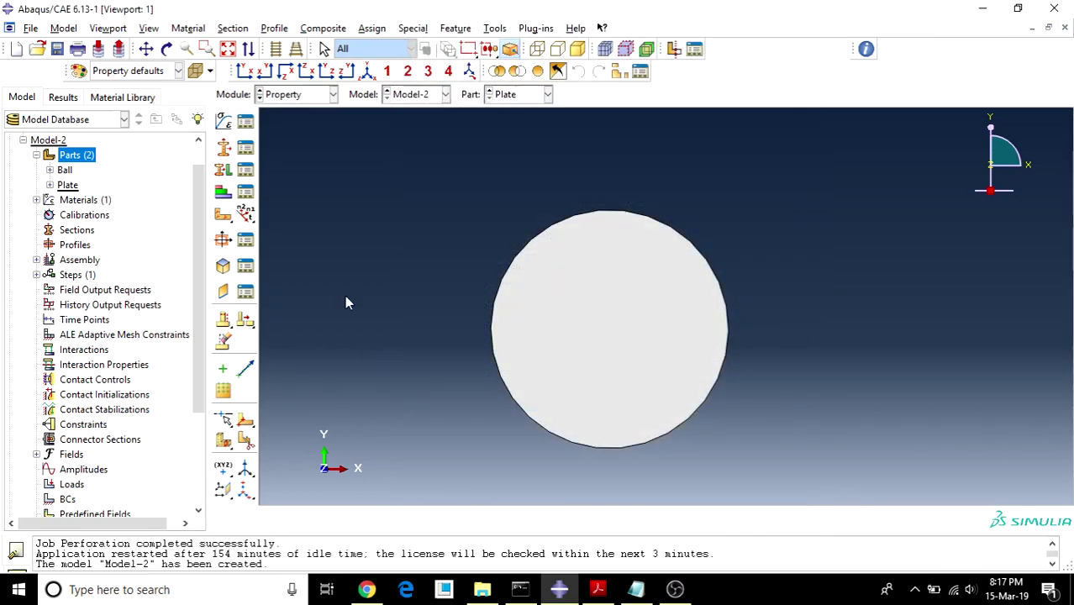
# - Create a material named Plate in the Property module with a uniform mass density of 2.5e-9
pyautogui.click(282, 96)
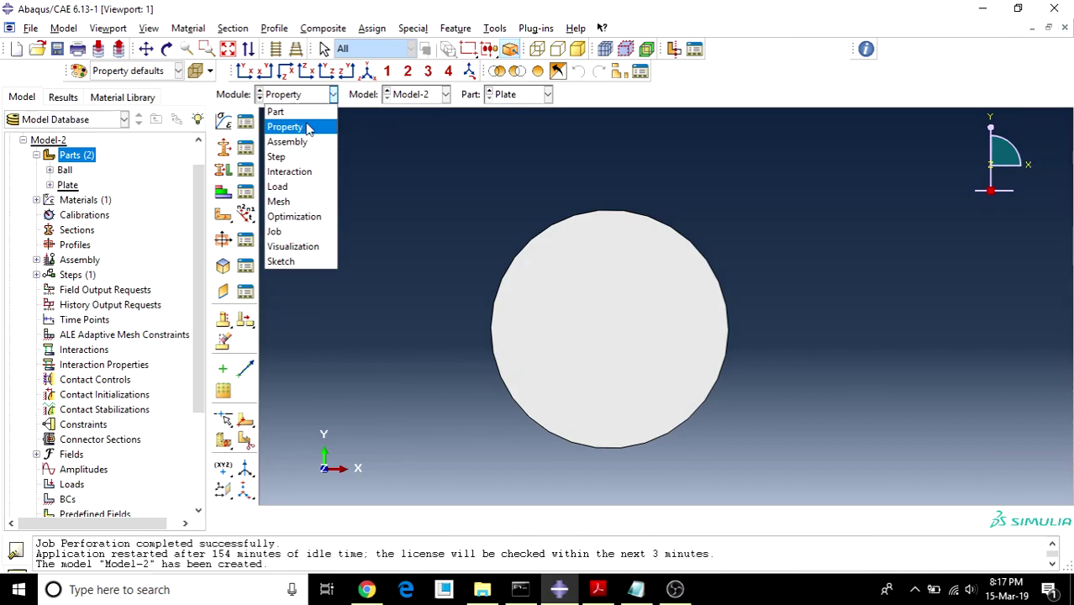
pyautogui.click(309, 126)
pyautogui.click(244, 122)
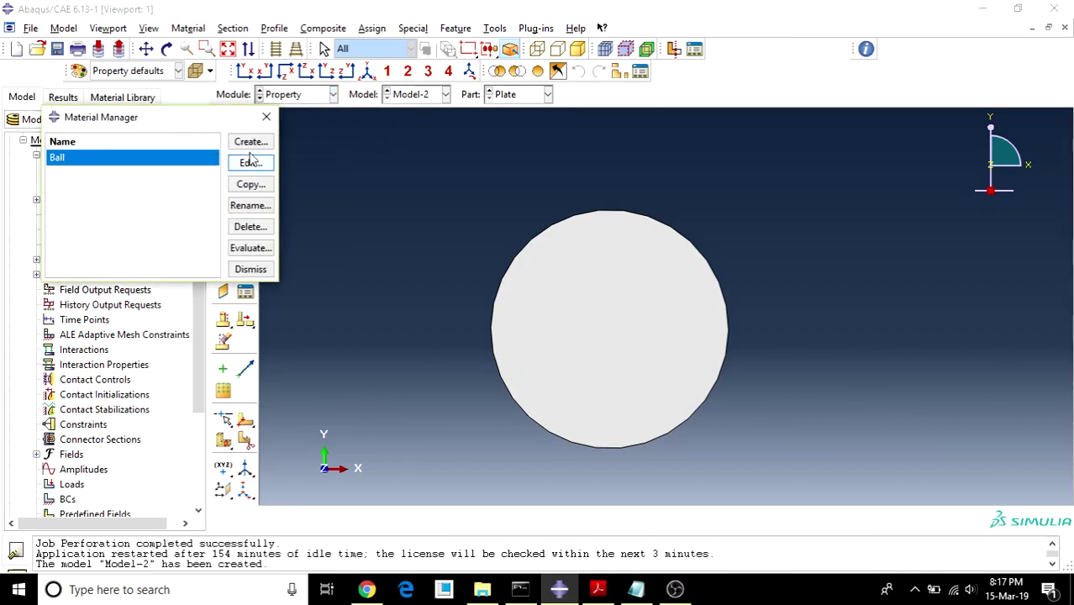
pyautogui.click(250, 142)
pyautogui.press('BackSpace')
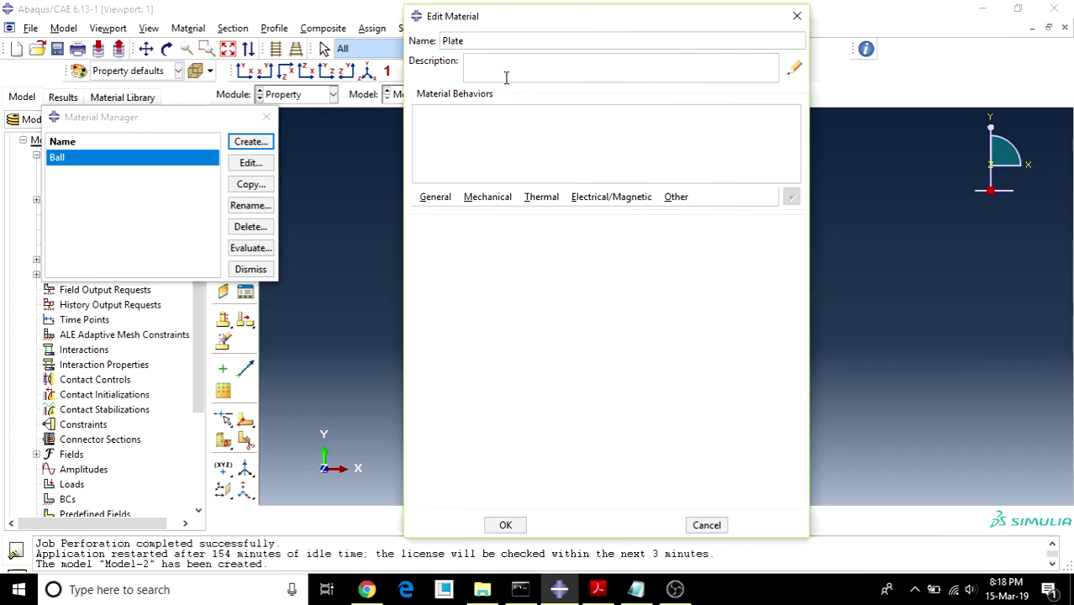
pyautogui.click(435, 196)
pyautogui.click(454, 212)
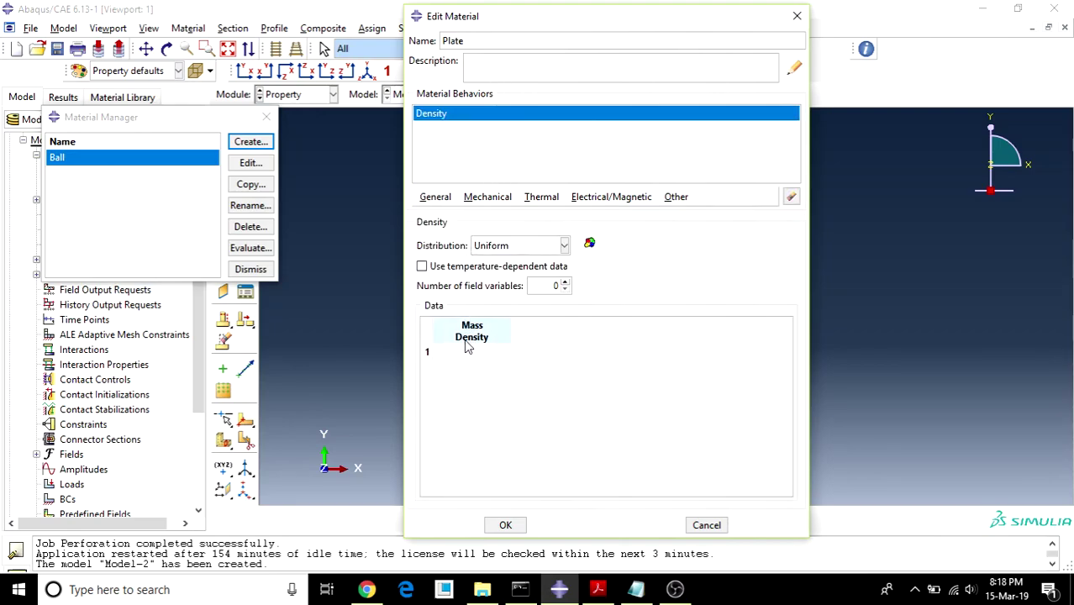
pyautogui.click(464, 353)
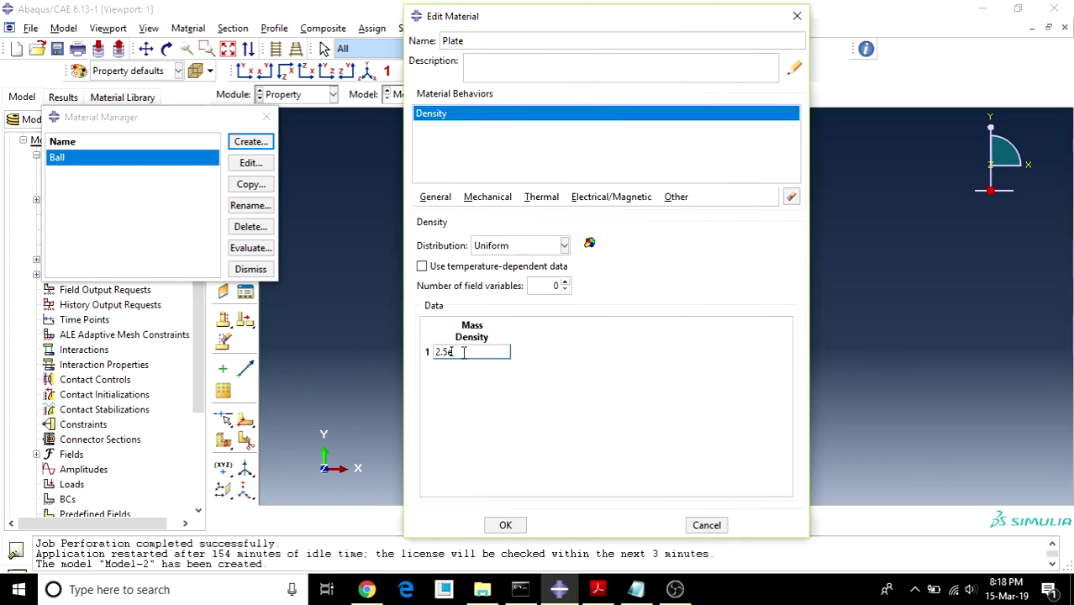
# - Add isotropic elasticity to the Plate material with Young's modulus 70000 and Poisson's ratio 0.3
pyautogui.click(491, 198)
pyautogui.moveTo(509, 215)
pyautogui.click(688, 215)
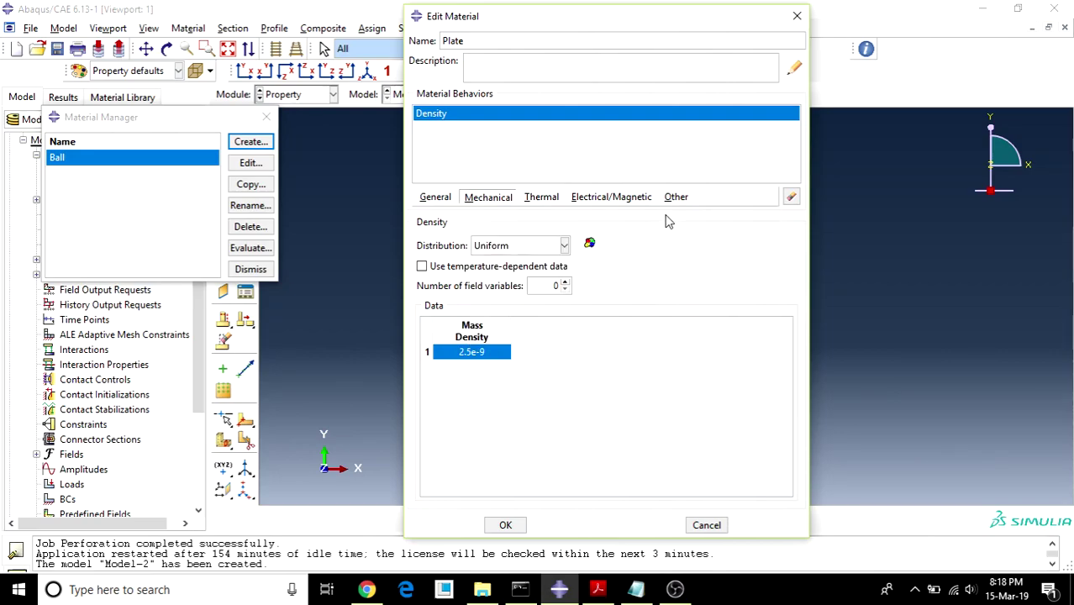
pyautogui.click(486, 412)
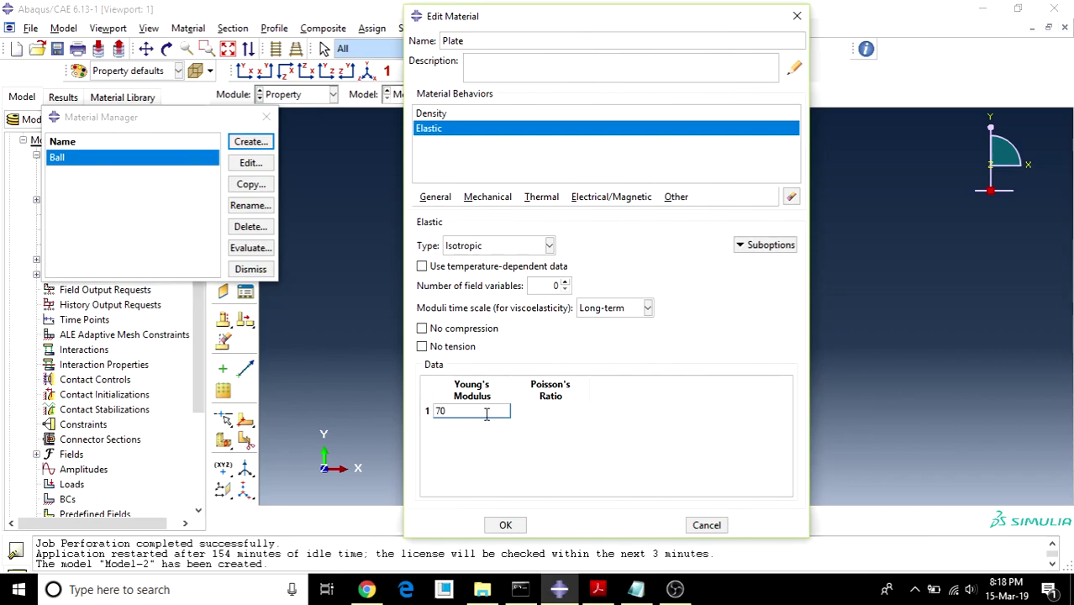
pyautogui.write('70000')
pyautogui.press('Tab')
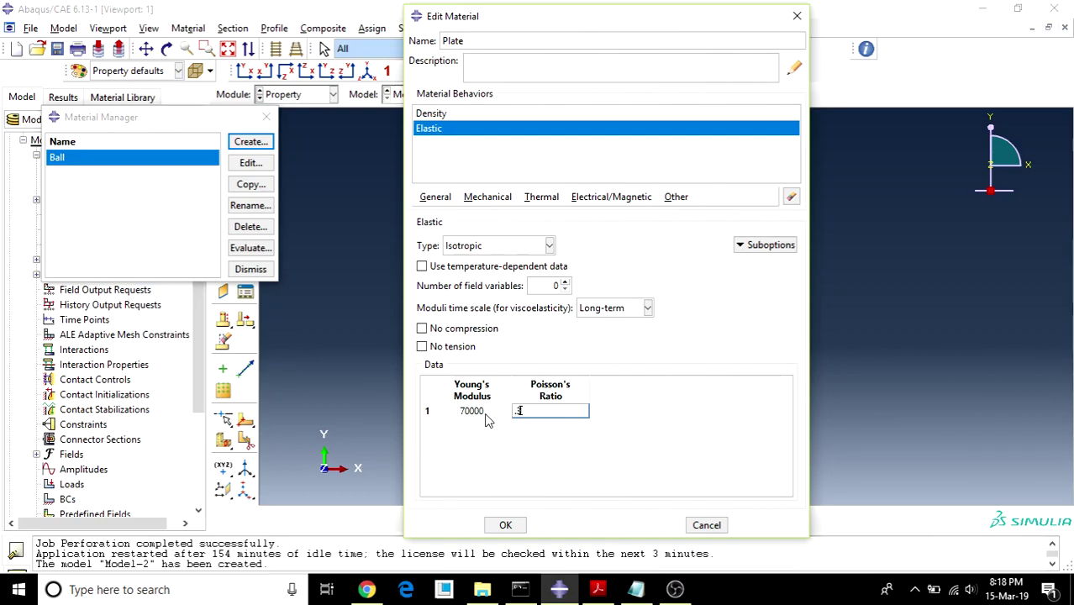
# - Add isotropic-hardening plasticity to the Plate material with a first data row of yield stress 100 at plastic strain 0
pyautogui.click(488, 197)
pyautogui.moveTo(554, 230)
pyautogui.click(694, 230)
pyautogui.click(479, 371)
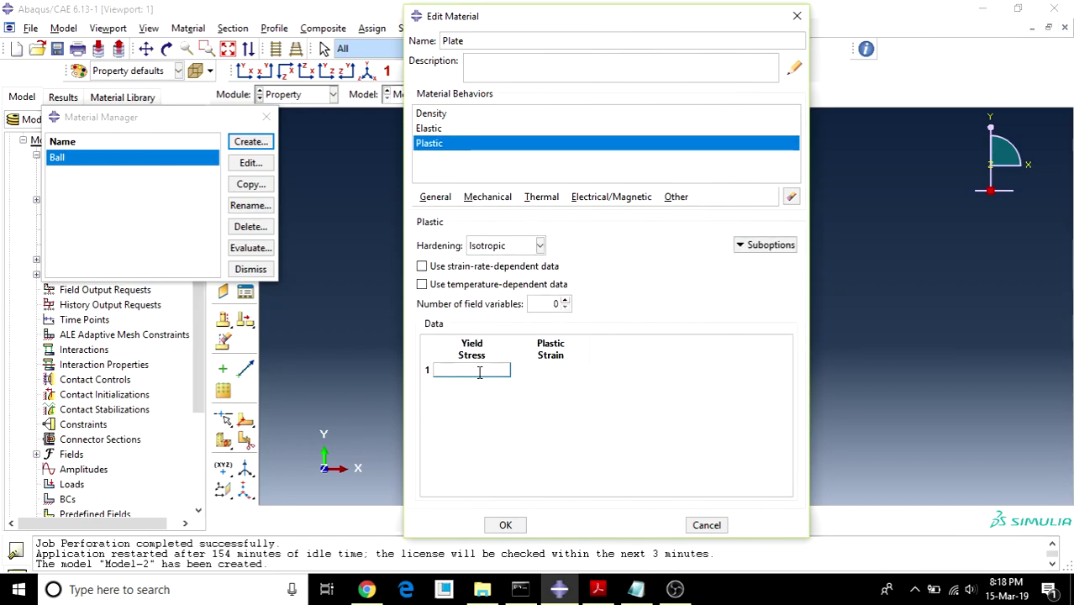
pyautogui.write('100')
pyautogui.press('Tab')
pyautogui.write('0')
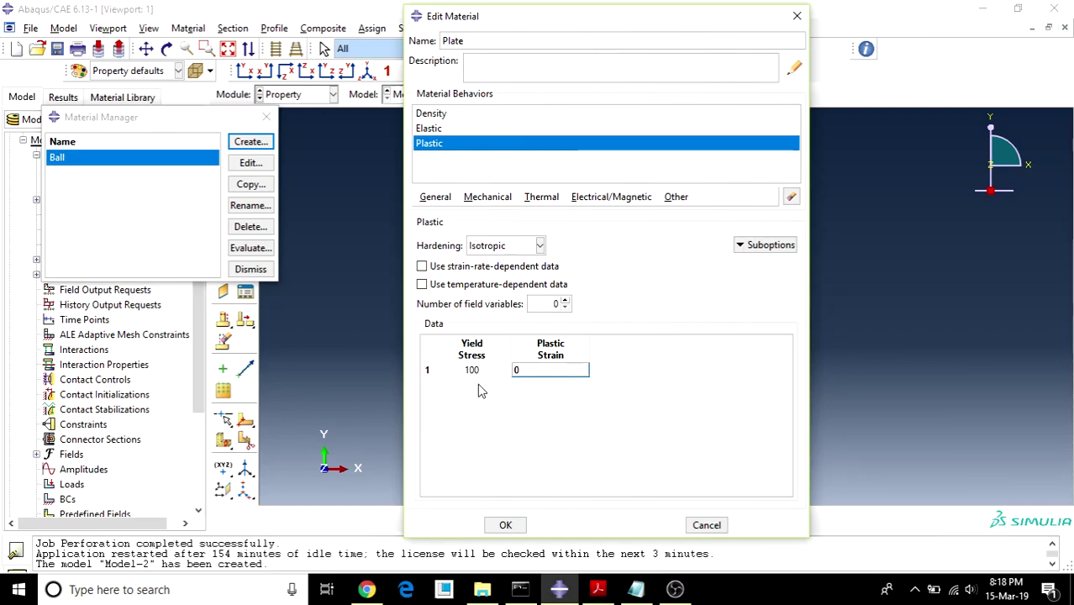
# - Add a second plastic data row to the Plate material with yield stress 115 at plastic strain 0.06
pyautogui.click(479, 385)
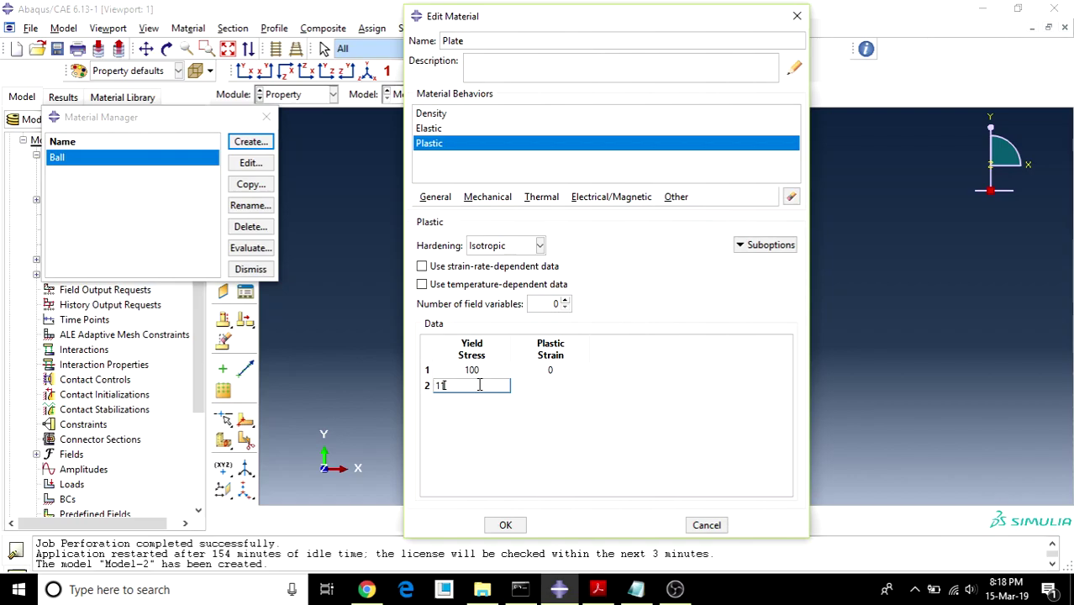
pyautogui.write('115')
pyautogui.press('Tab')
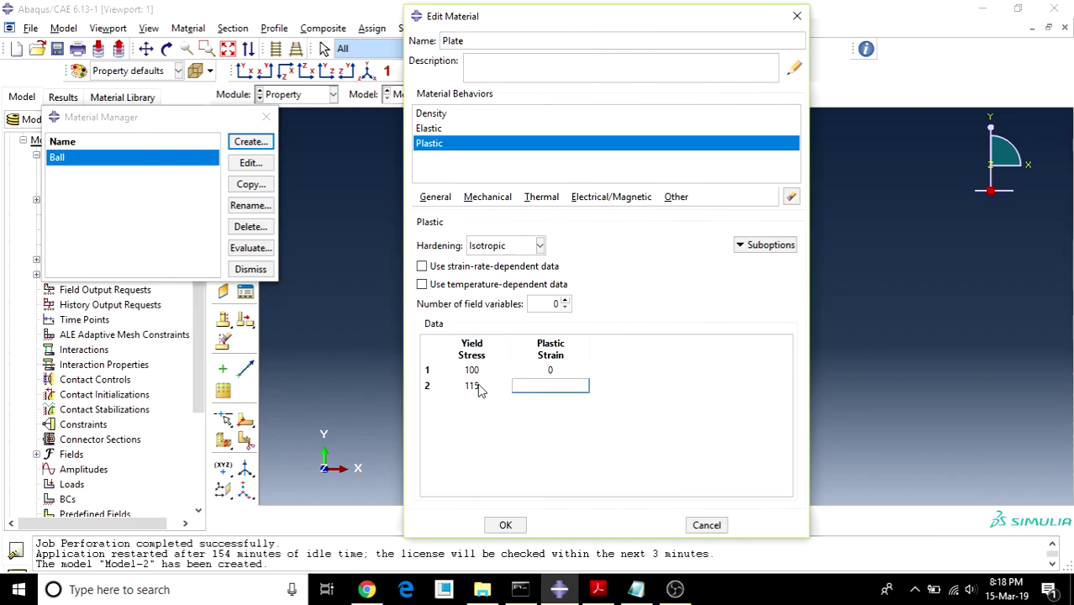
pyautogui.write('0.0')
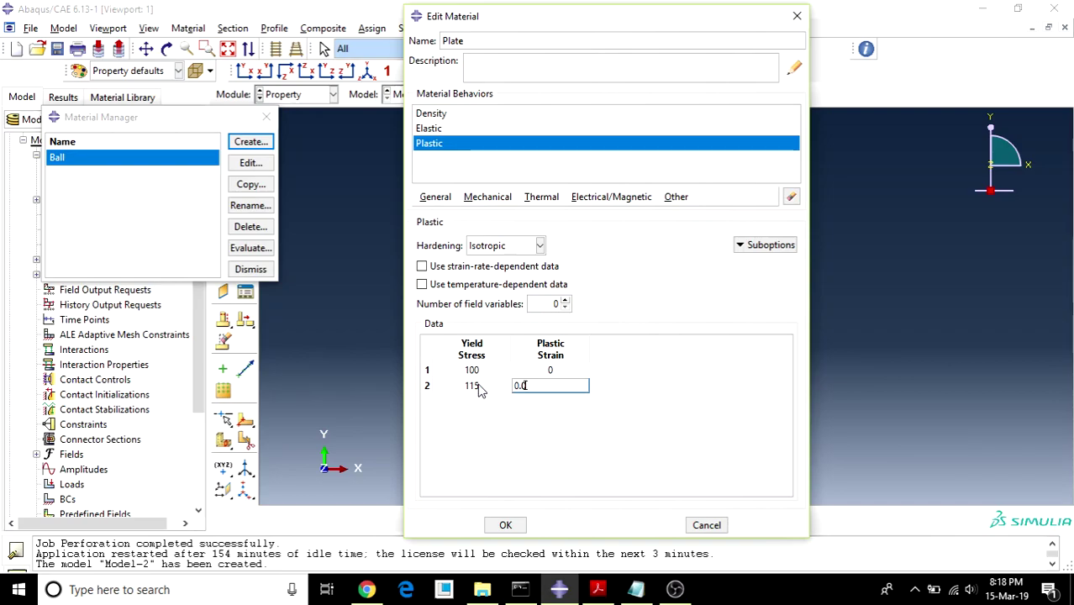
pyautogui.write('6')
pyautogui.click(504, 199)
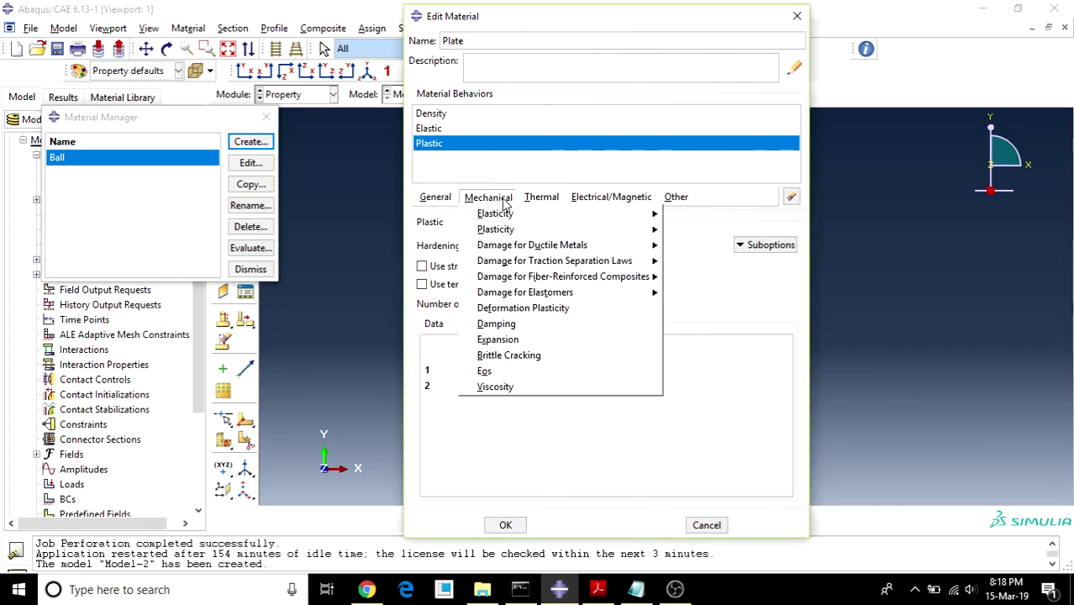
pyautogui.moveTo(620, 246)
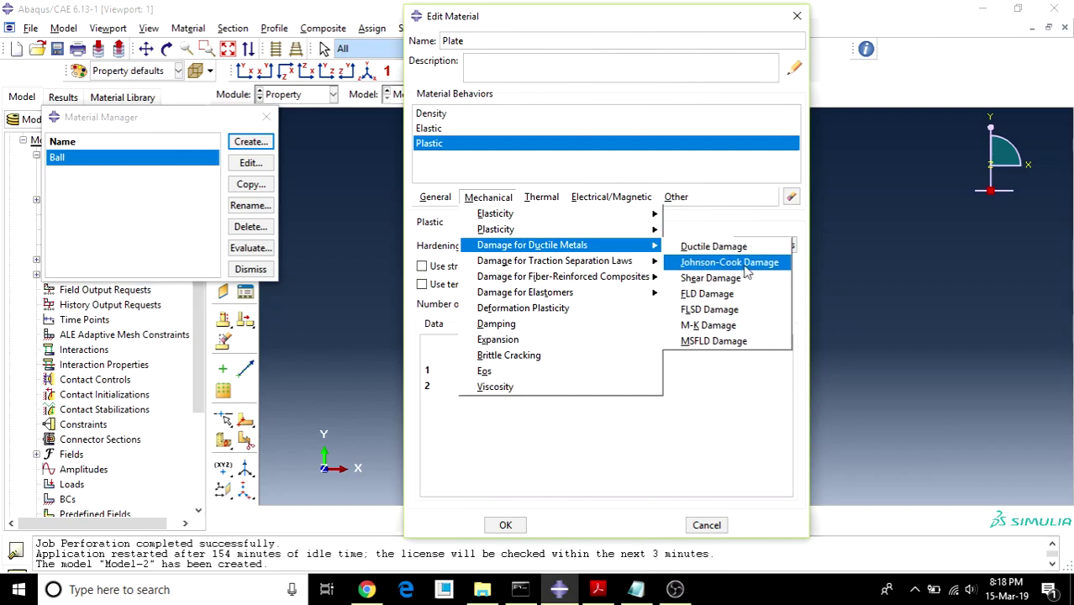
pyautogui.click(720, 402)
pyautogui.click(765, 246)
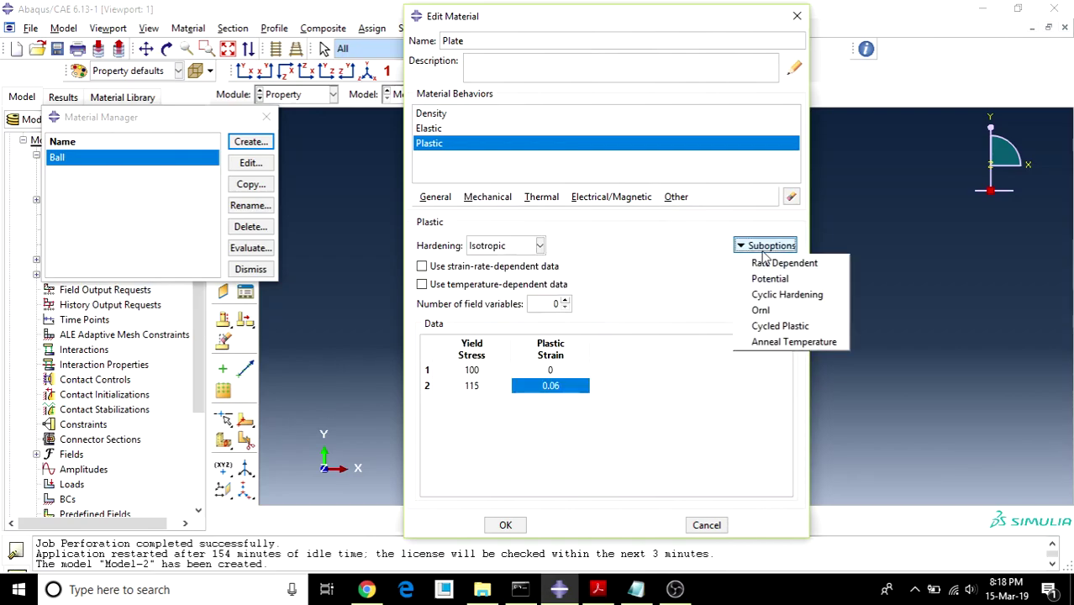
pyautogui.click(720, 273)
# - Add ductile damage to the Plate material with displacement-type damage evolution, linear softening, maximum degradation and a displacement at failure
pyautogui.click(487, 197)
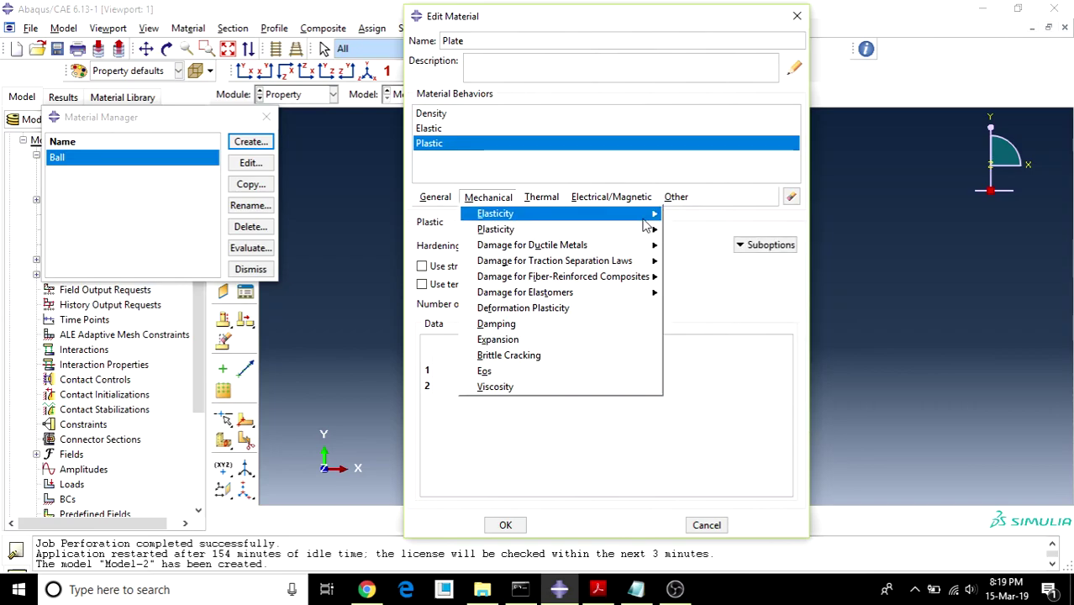
pyautogui.moveTo(643, 230)
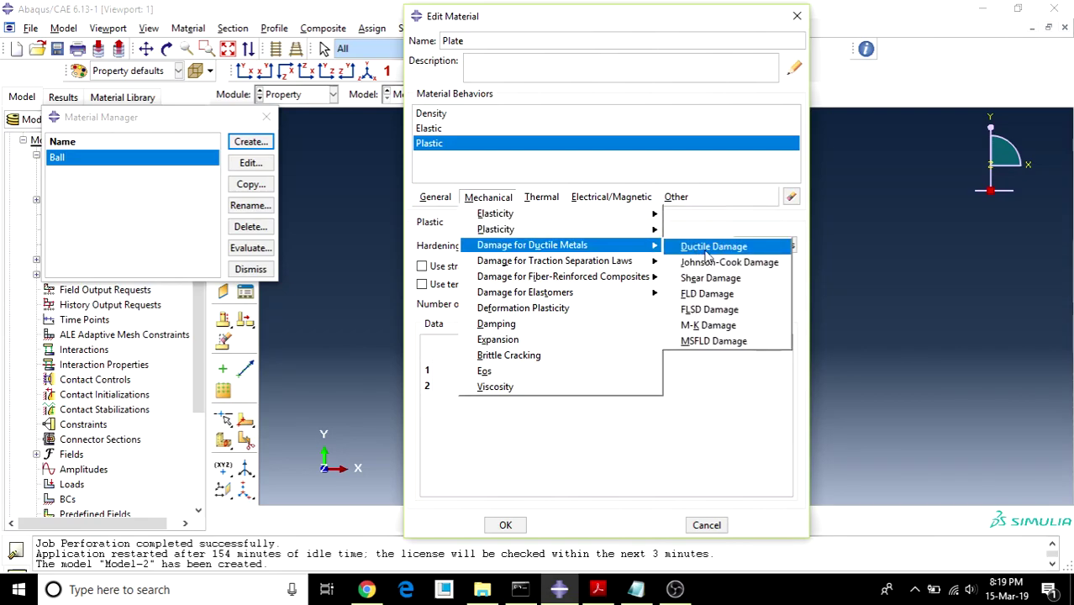
pyautogui.click(705, 248)
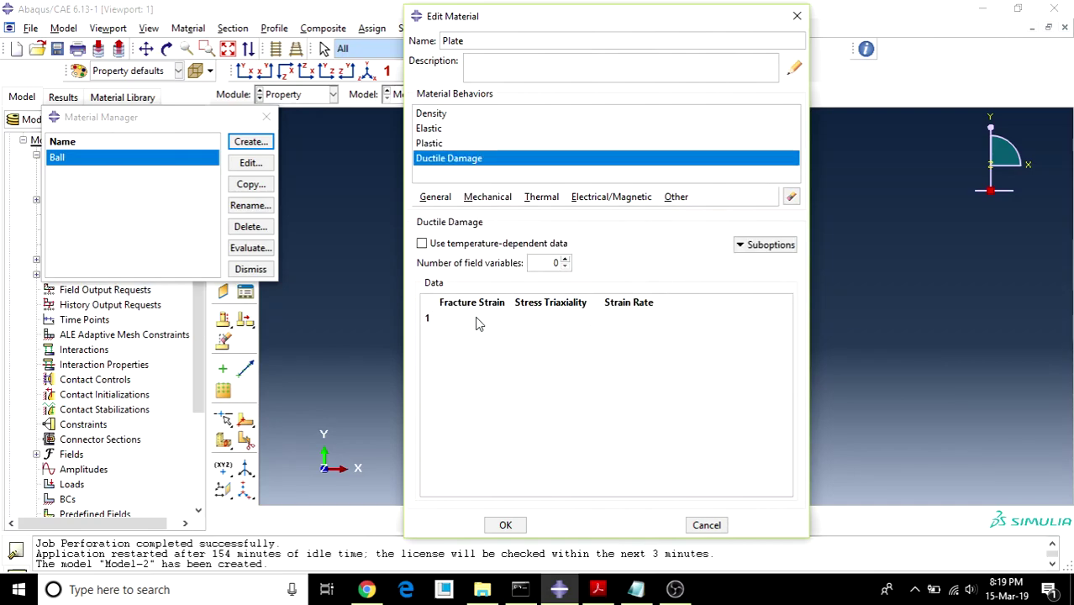
pyautogui.click(765, 244)
pyautogui.click(769, 287)
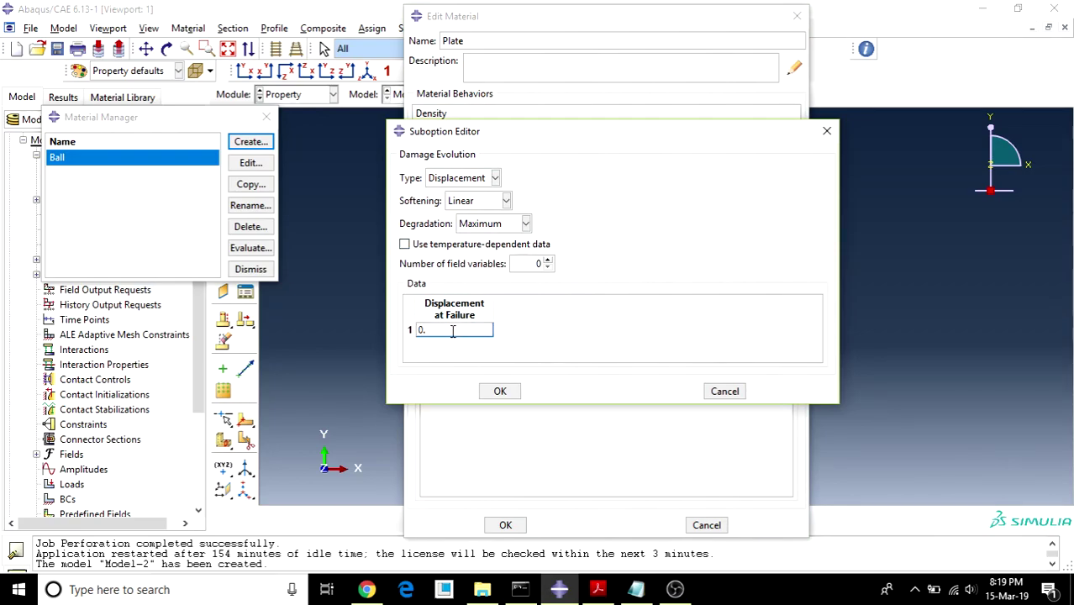
pyautogui.click(500, 391)
# - Set the ductile damage data to fracture strain 0.0011, stress triaxiality 0 and strain rate 0, and save the Plate material
pyautogui.click(482, 320)
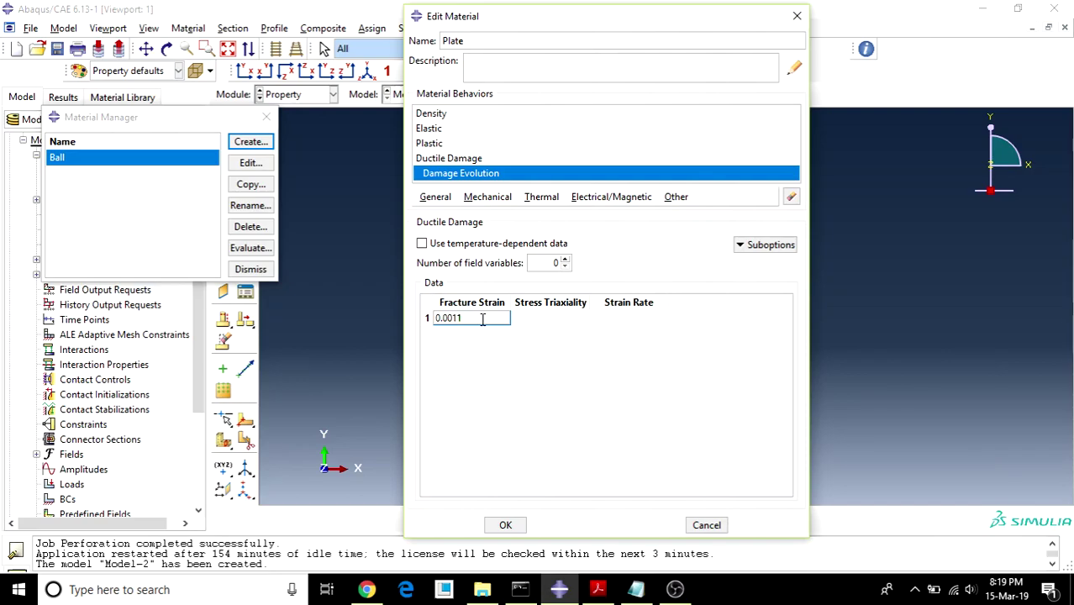
pyautogui.write('0.0011')
pyautogui.press('Tab')
pyautogui.write('0')
pyautogui.press('Tab')
pyautogui.write('0')
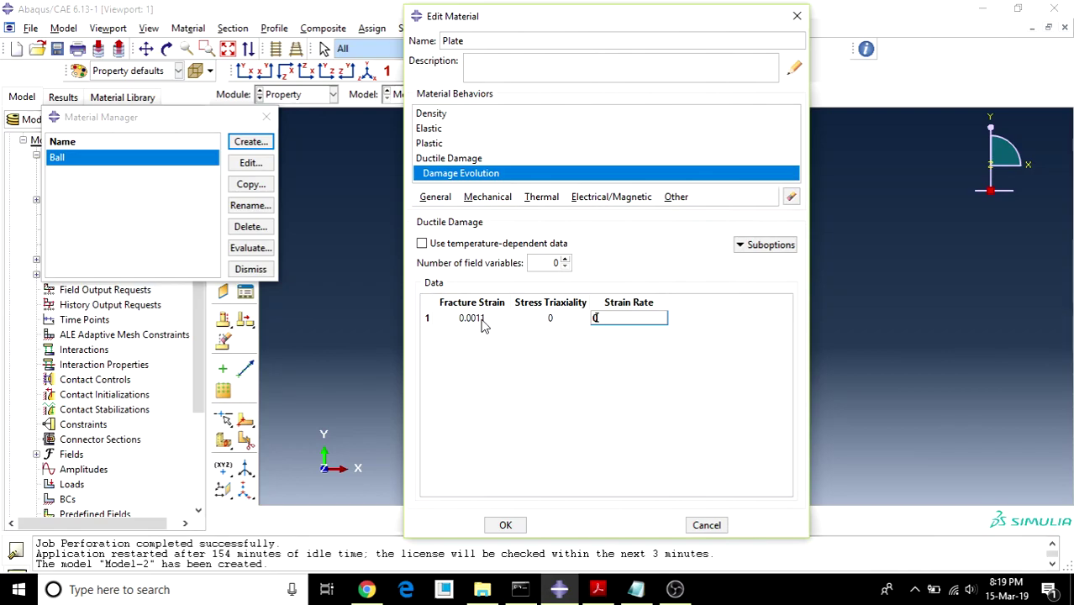
pyautogui.click(505, 525)
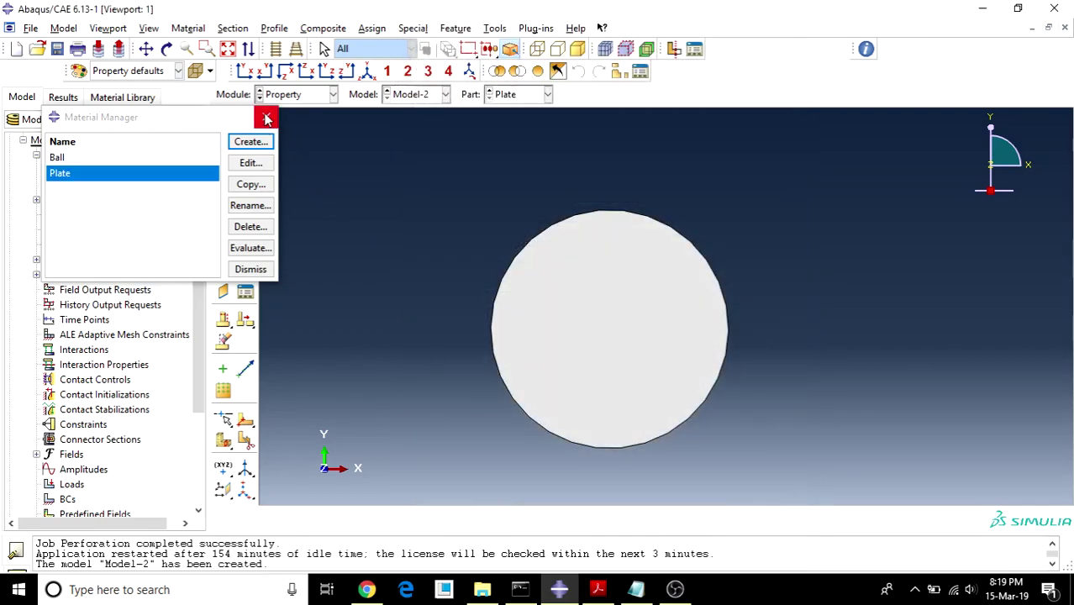
pyautogui.click(266, 117)
# - Create a solid homogeneous section named Section-Ball that uses the Ball material
pyautogui.click(223, 148)
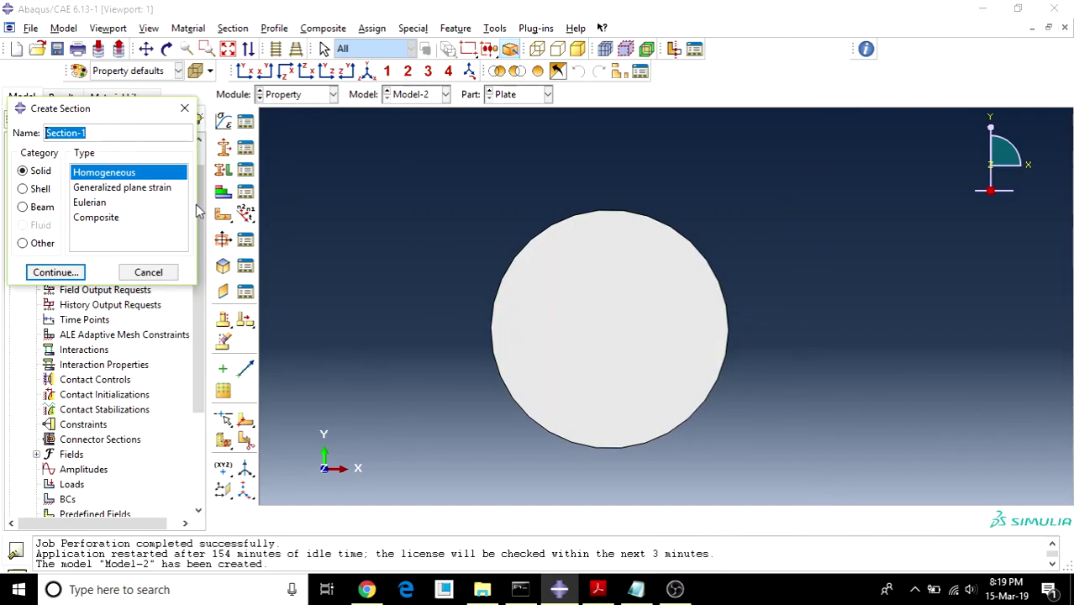
pyautogui.click(88, 133)
pyautogui.press('BackSpace')
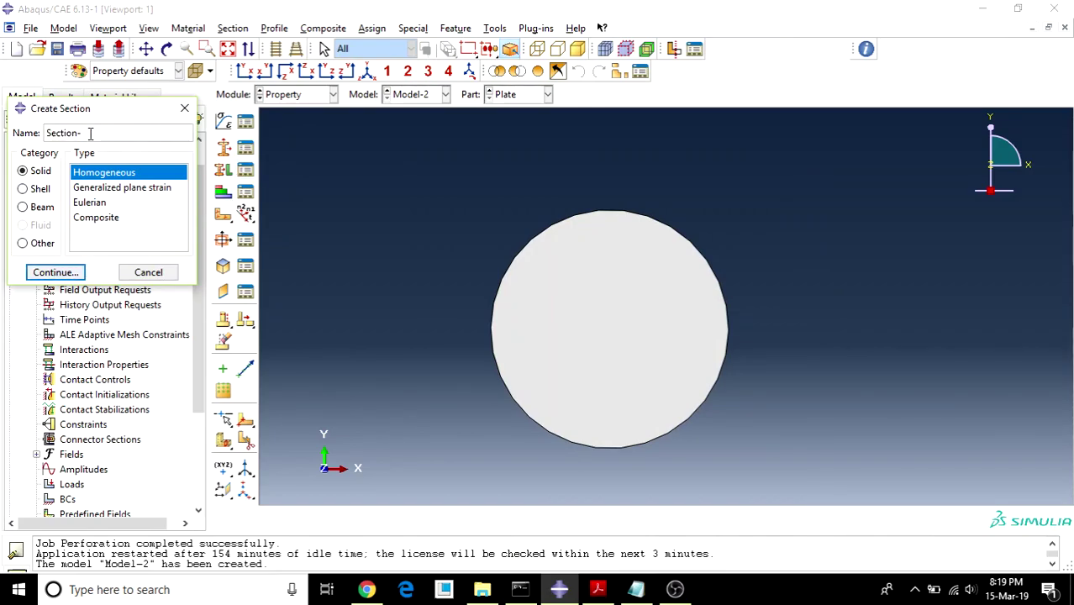
pyautogui.write('Ball')
pyautogui.click(72, 272)
pyautogui.click(99, 217)
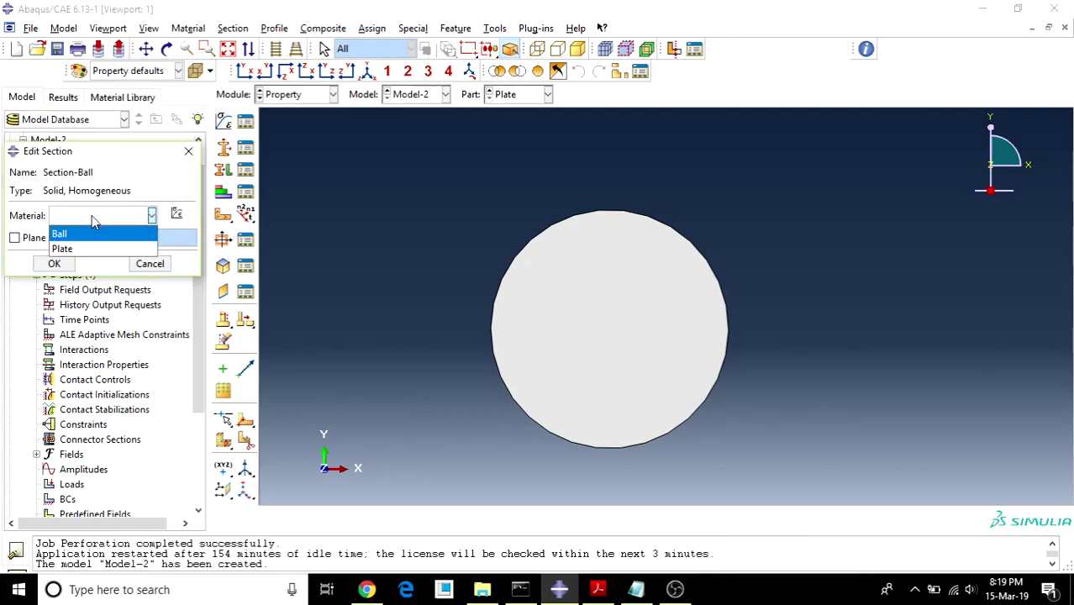
pyautogui.click(75, 230)
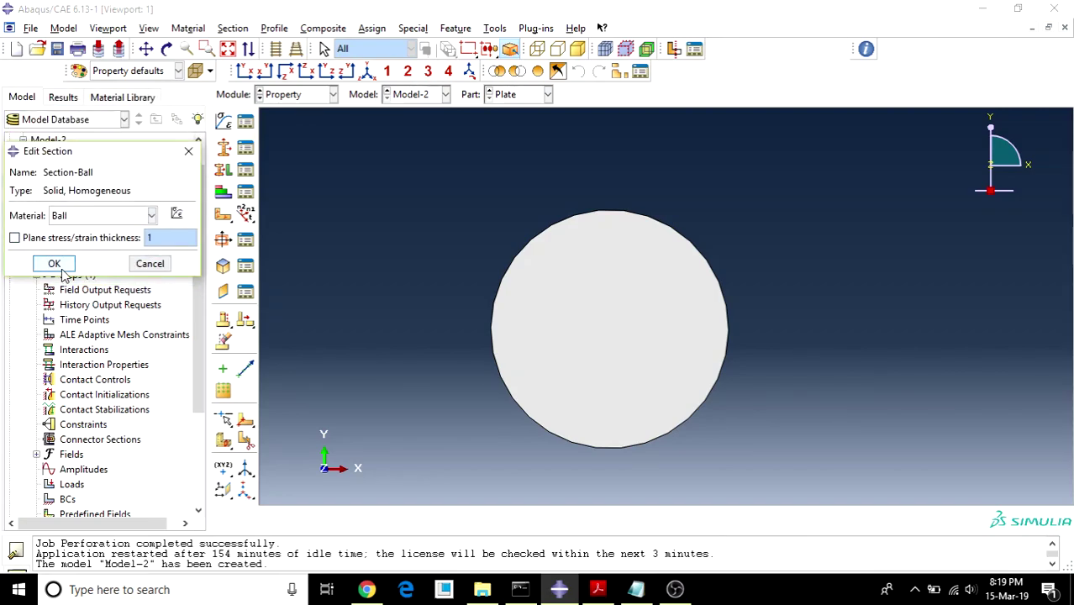
pyautogui.click(54, 264)
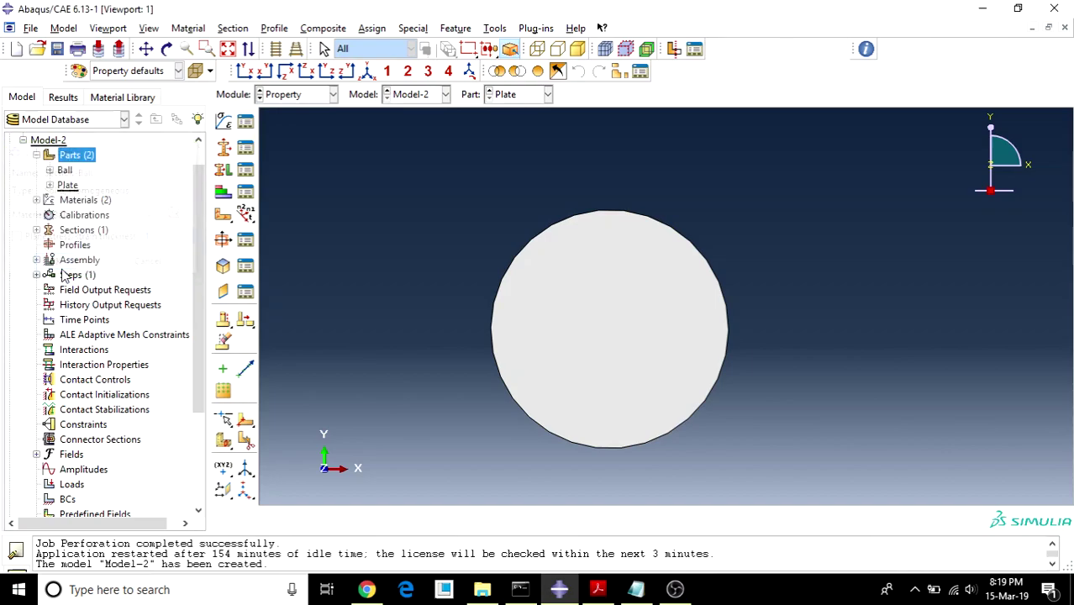
# - Start a new homogeneous shell section named Section-Plate from the section manager
pyautogui.click(239, 150)
pyautogui.click(37, 315)
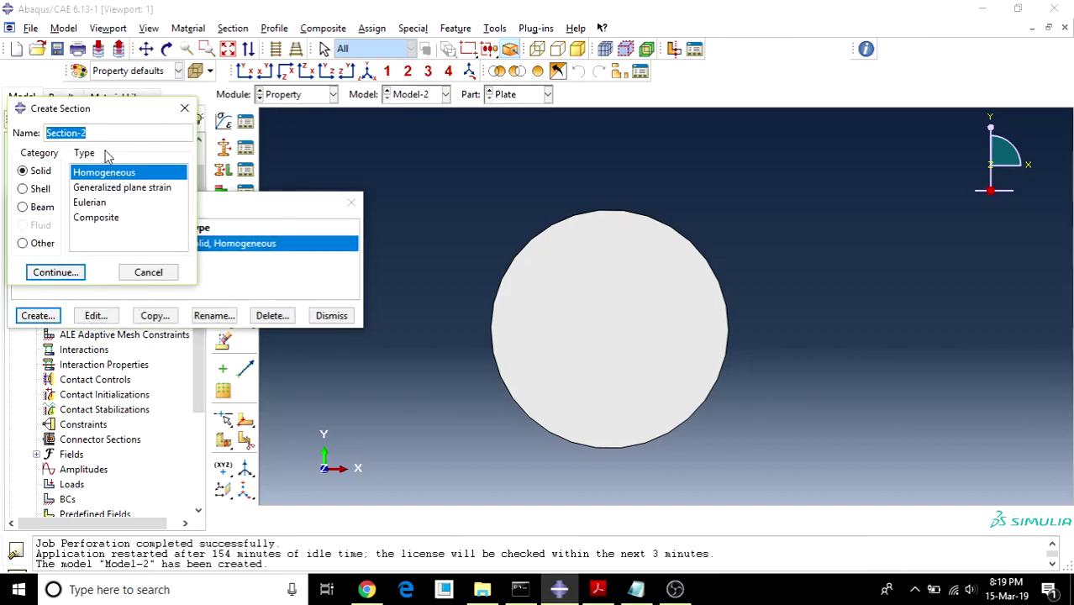
pyautogui.click(108, 134)
pyautogui.press('BackSpace')
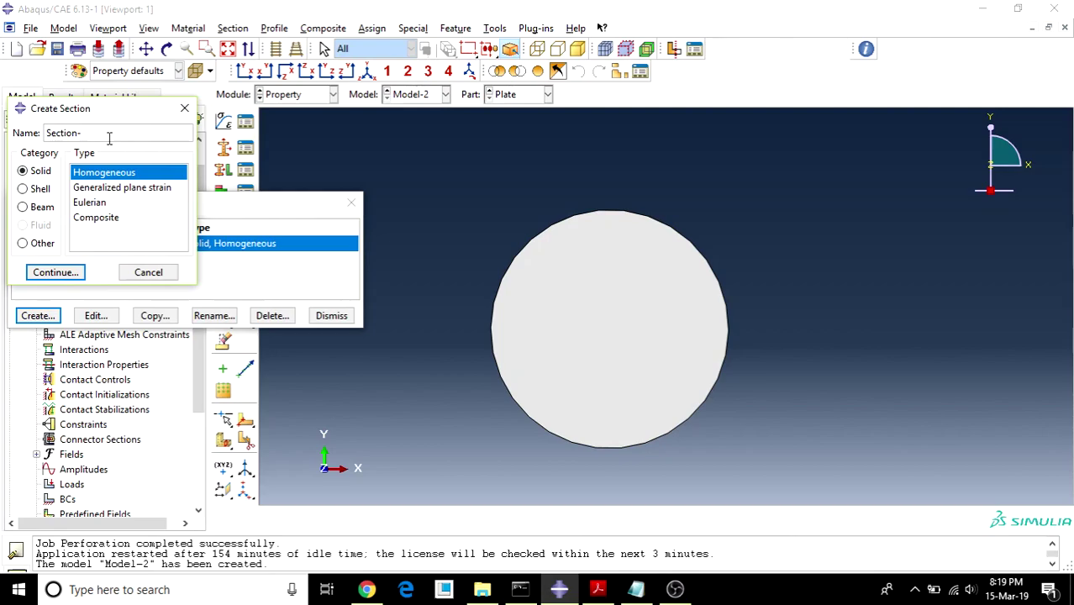
pyautogui.write('Plate')
pyautogui.click(24, 189)
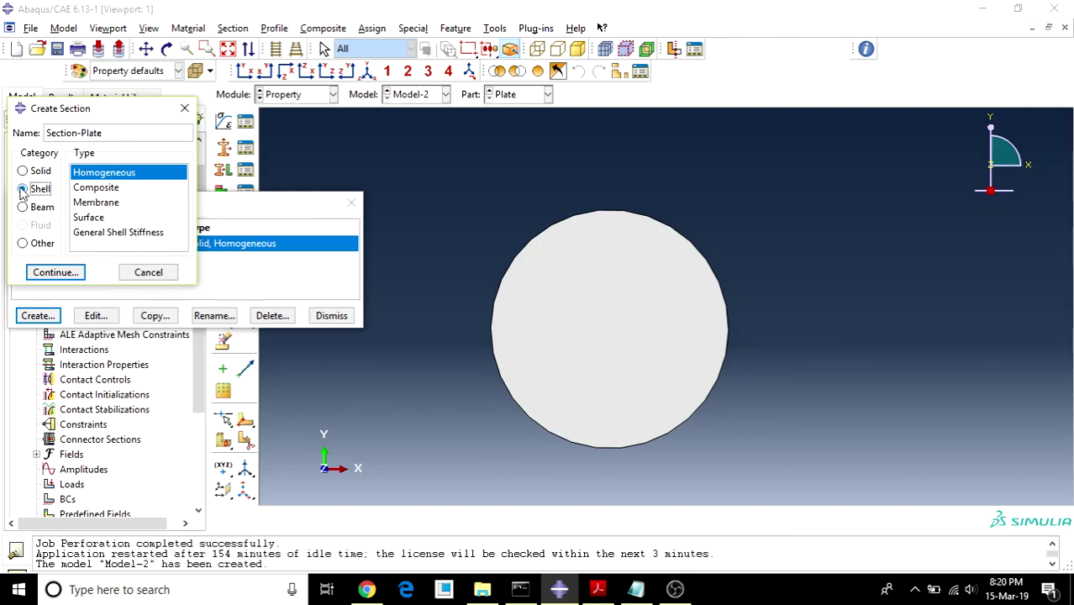
pyautogui.click(66, 274)
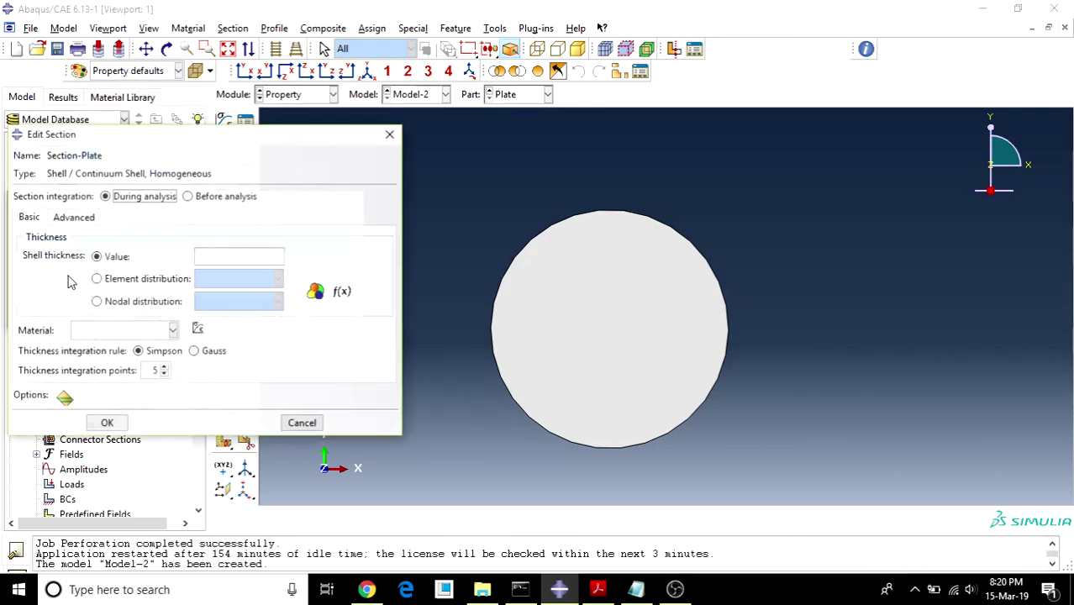
# - Set the Section-Plate shell thickness to 1, assign it the Plate material, and save the section
pyautogui.click(223, 257)
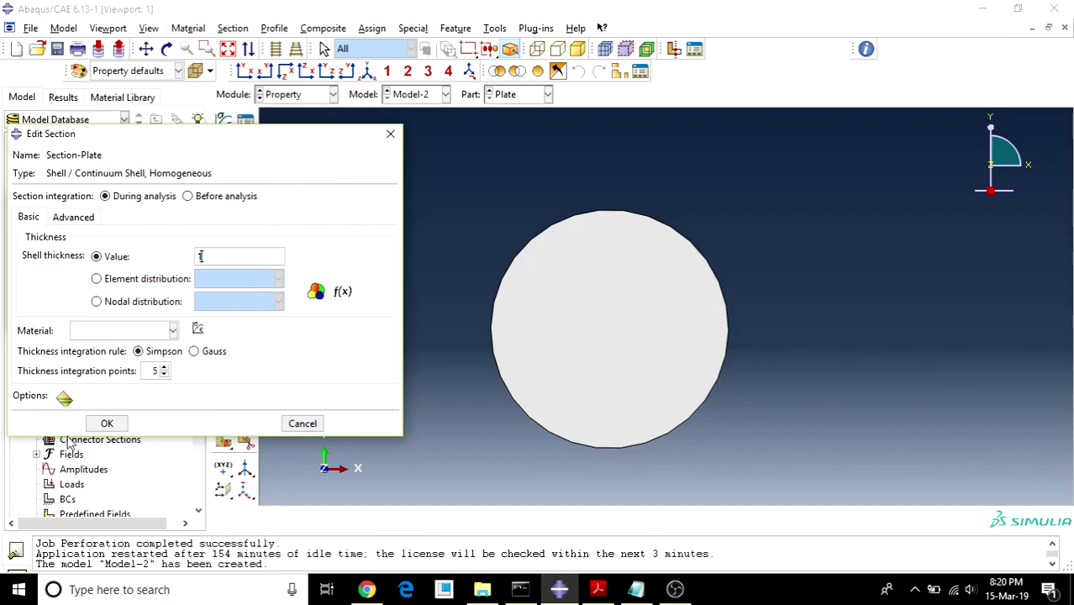
pyautogui.click(171, 330)
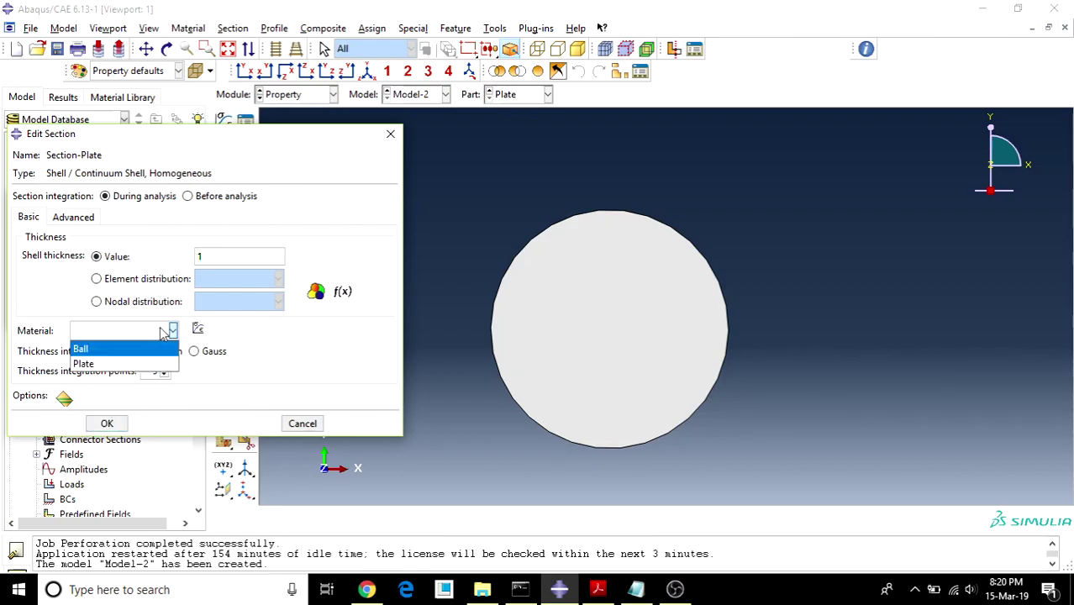
pyautogui.click(136, 362)
pyautogui.click(106, 422)
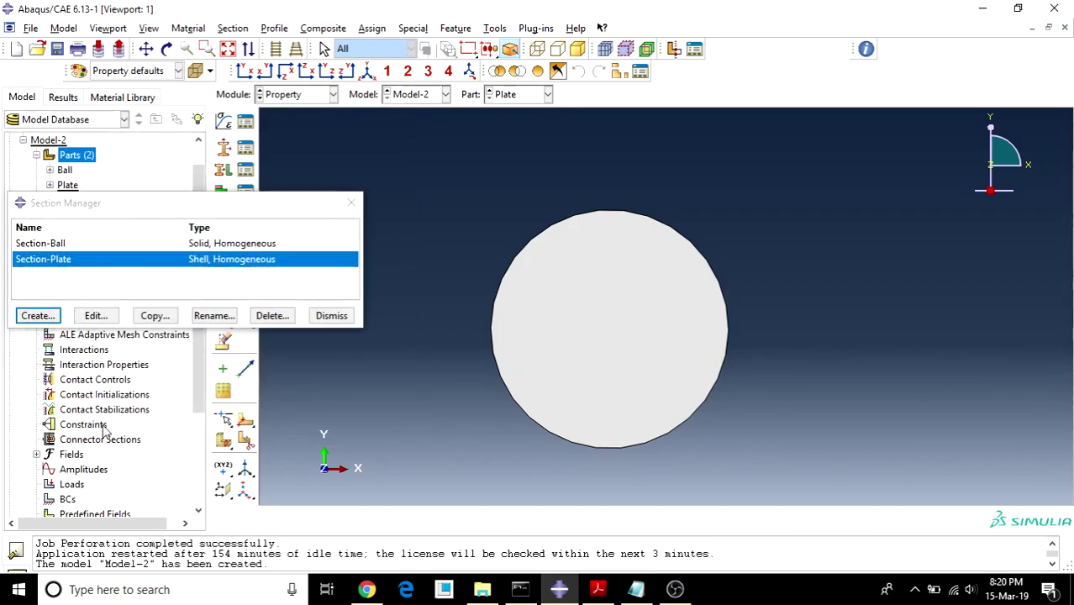
# - Assign Section-Plate to the whole plate region, taking the thickness from the section and using the middle surface offset
pyautogui.click(351, 204)
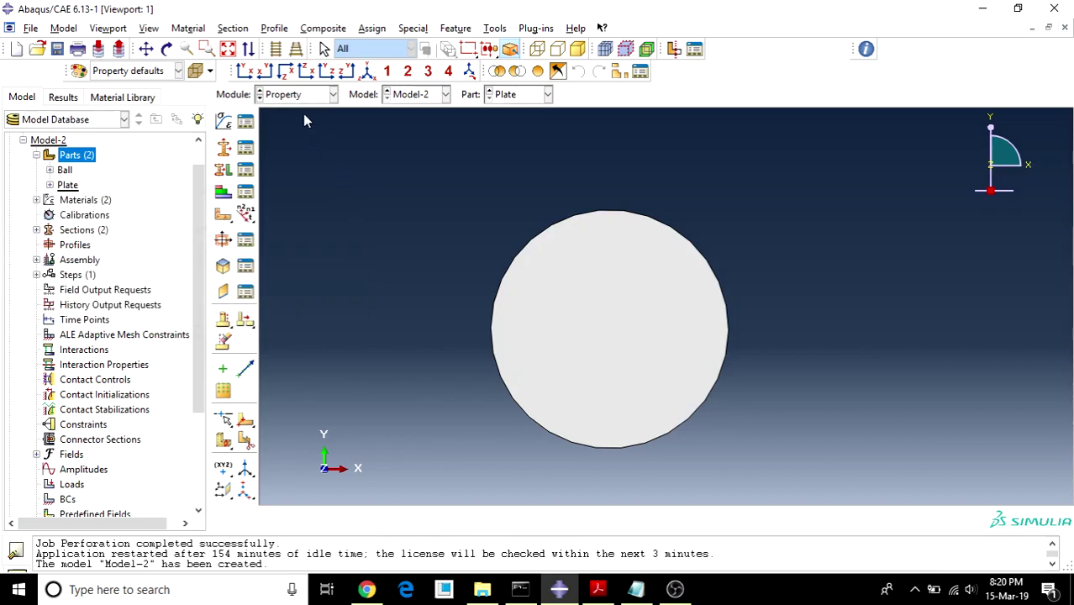
pyautogui.click(245, 171)
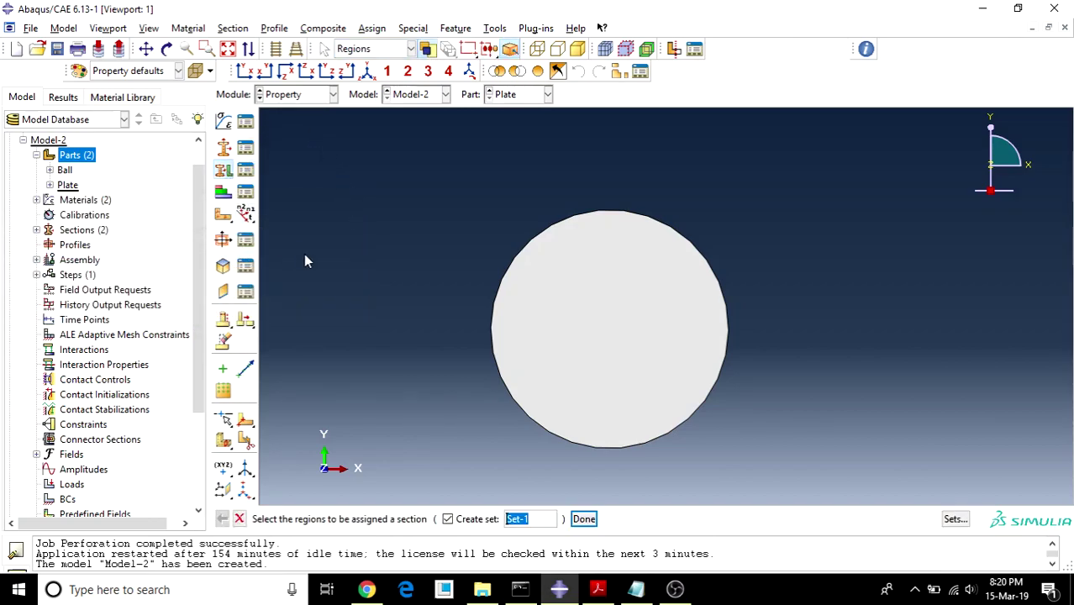
pyautogui.moveTo(519, 229); pyautogui.dragTo(743, 423)
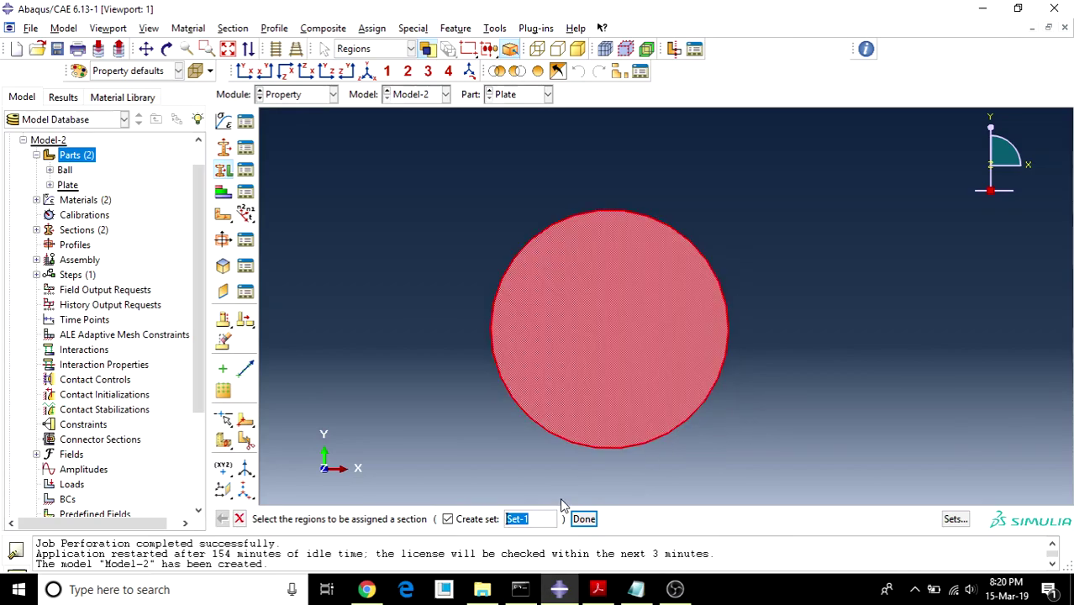
pyautogui.click(578, 518)
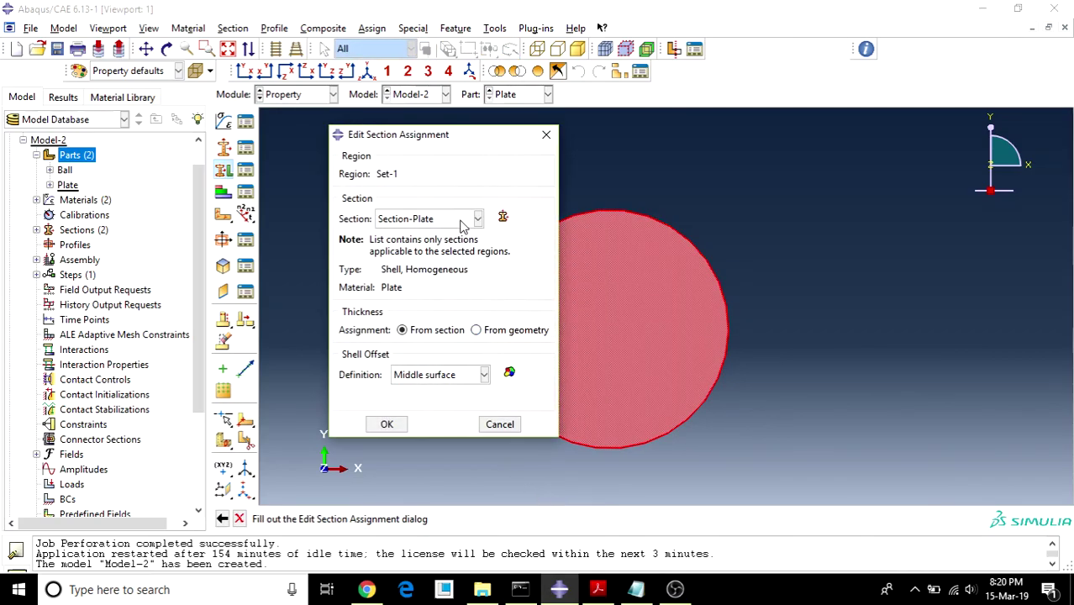
pyautogui.click(388, 424)
# - Switch to the Ball part and assign Section-Ball to the whole sphere
pyautogui.click(538, 94)
pyautogui.click(519, 110)
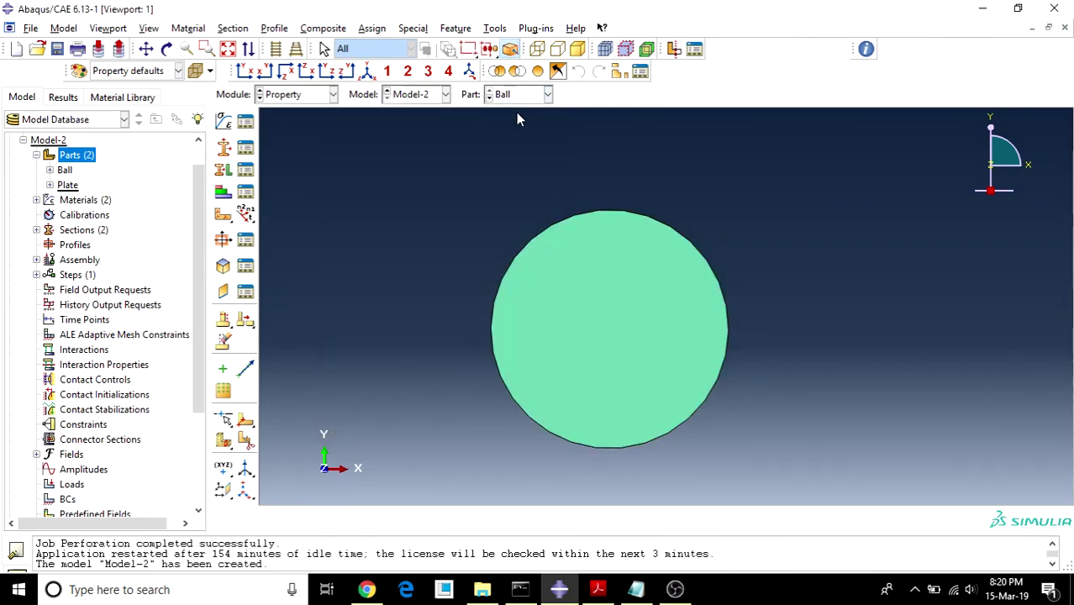
pyautogui.click(225, 149)
pyautogui.moveTo(479, 187); pyautogui.dragTo(958, 500)
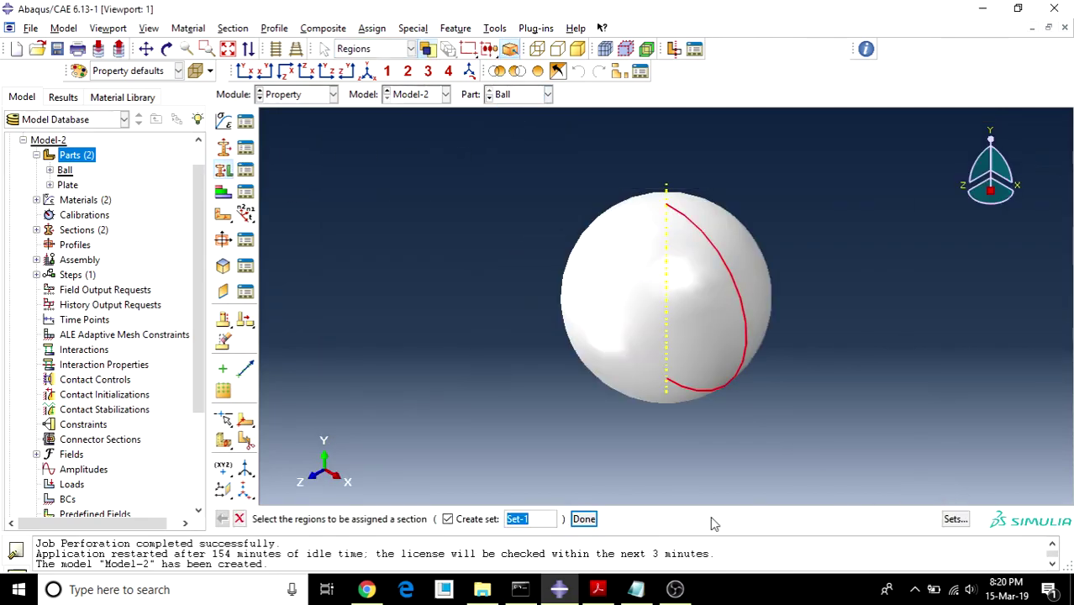
pyautogui.click(585, 519)
pyautogui.click(476, 219)
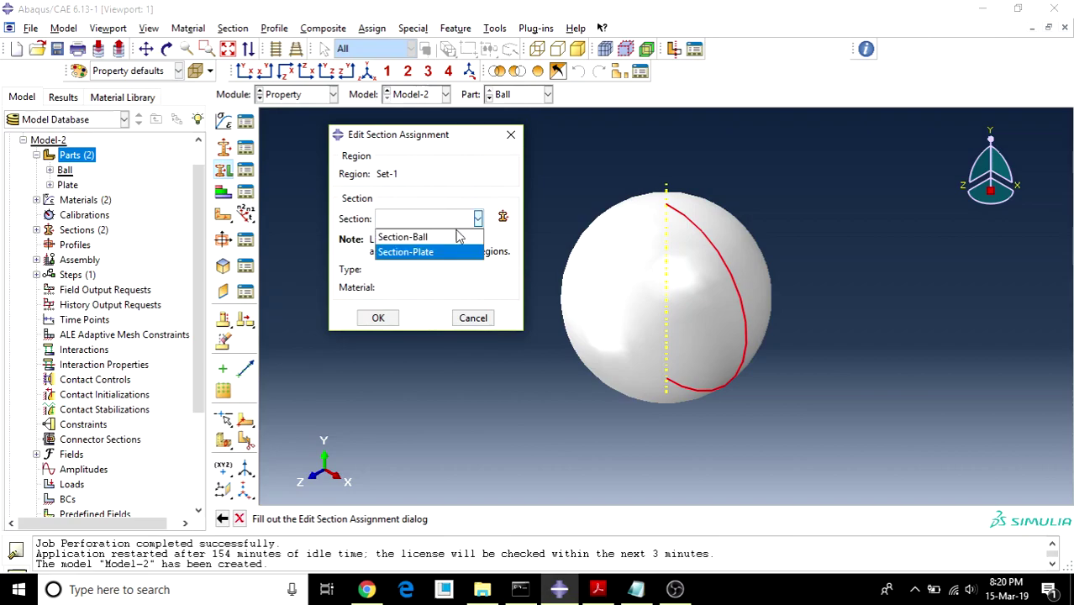
pyautogui.click(411, 233)
pyautogui.click(389, 320)
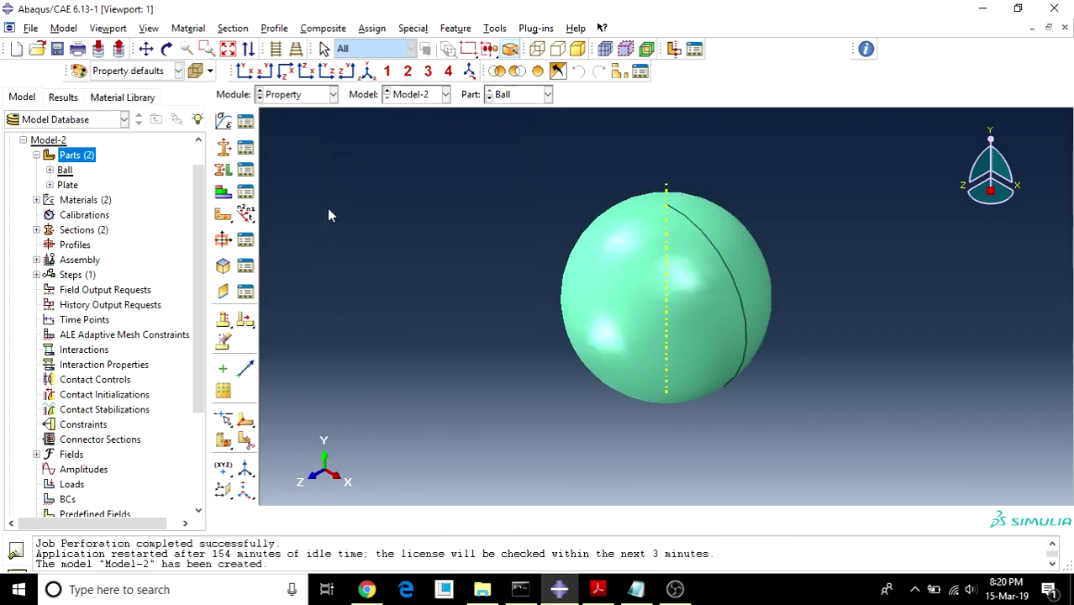
# - Create a Dynamic, Explicit analysis step after the Initial step, with Nlgeom on
pyautogui.click(298, 95)
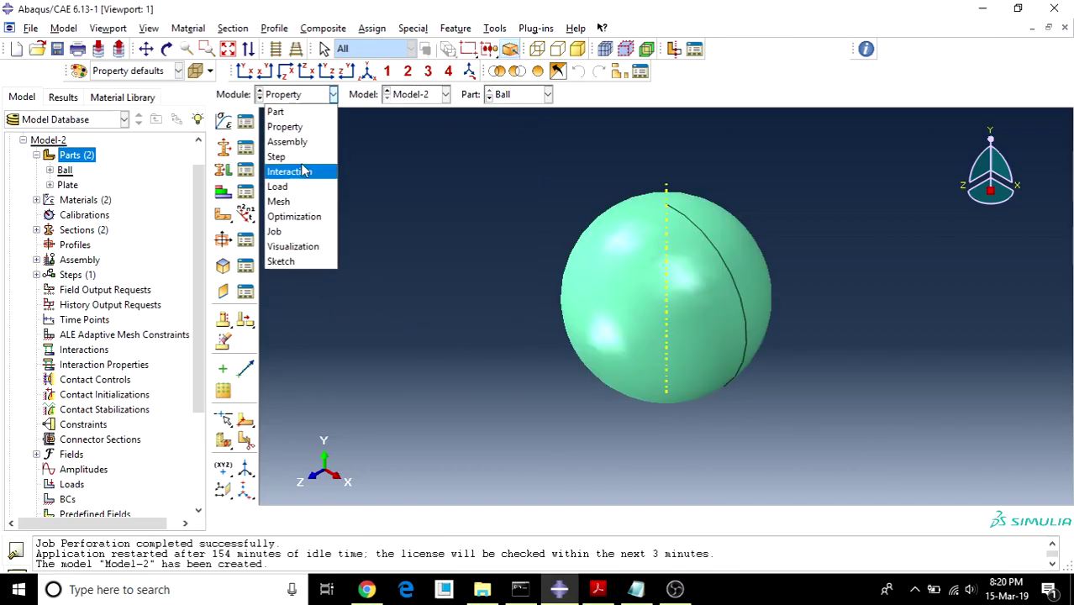
pyautogui.click(277, 157)
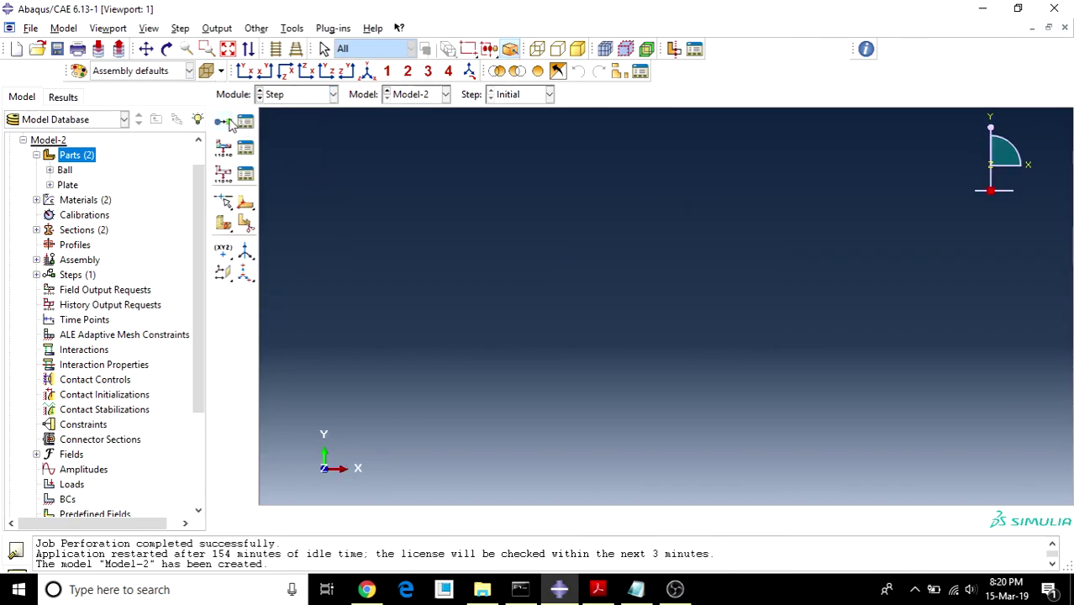
pyautogui.click(225, 123)
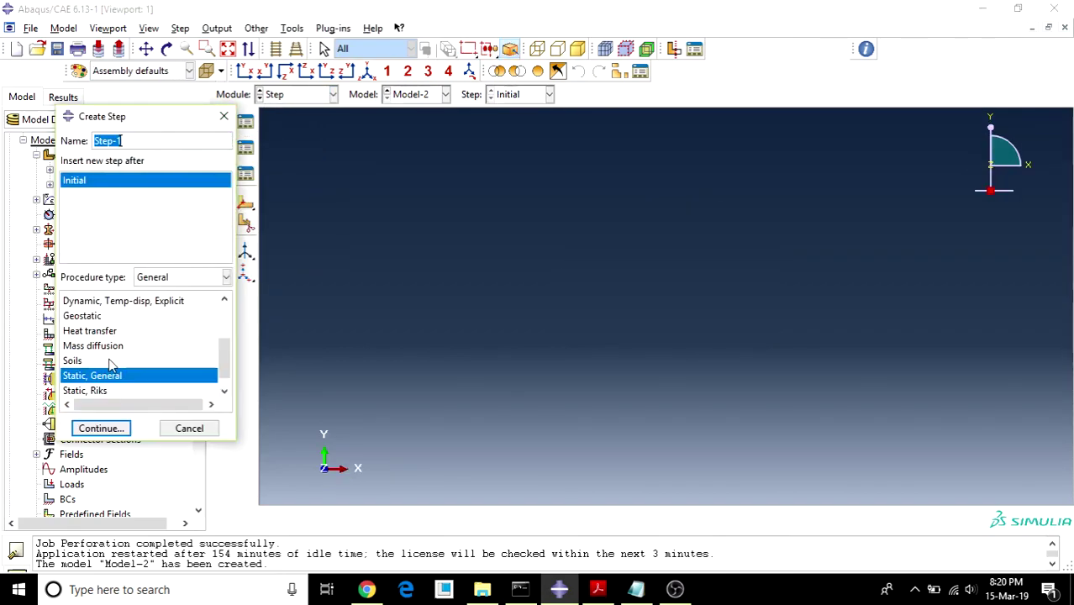
pyautogui.scroll(2, 113, 380)
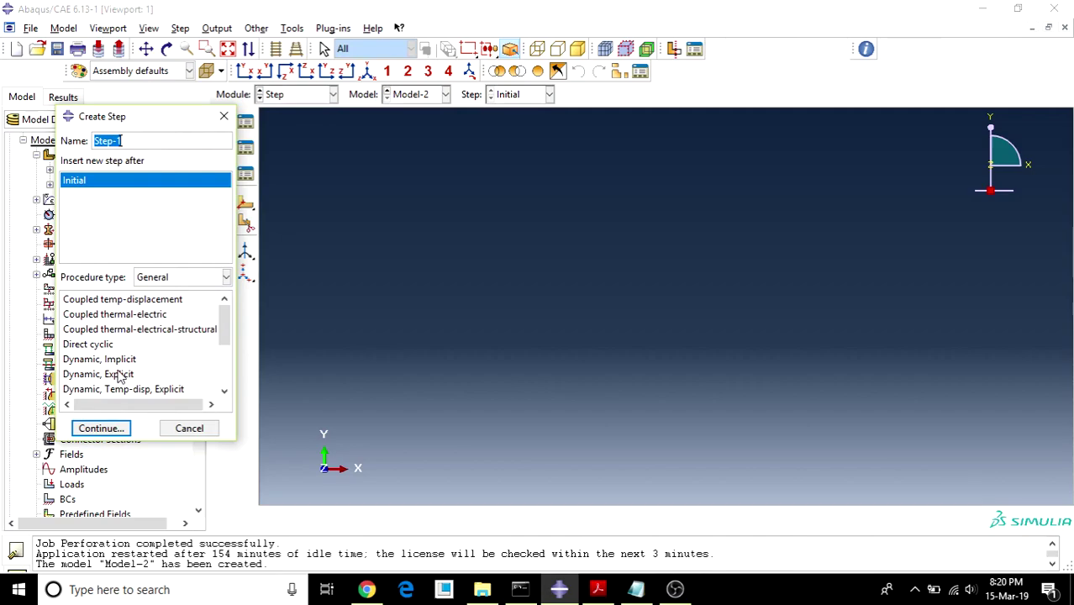
pyautogui.click(118, 375)
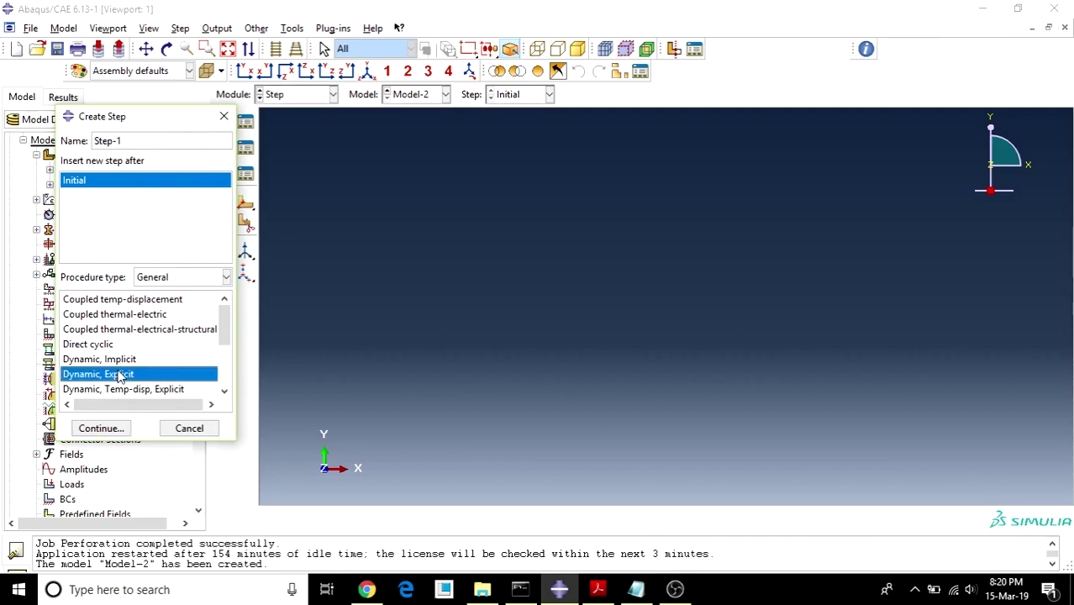
pyautogui.click(101, 429)
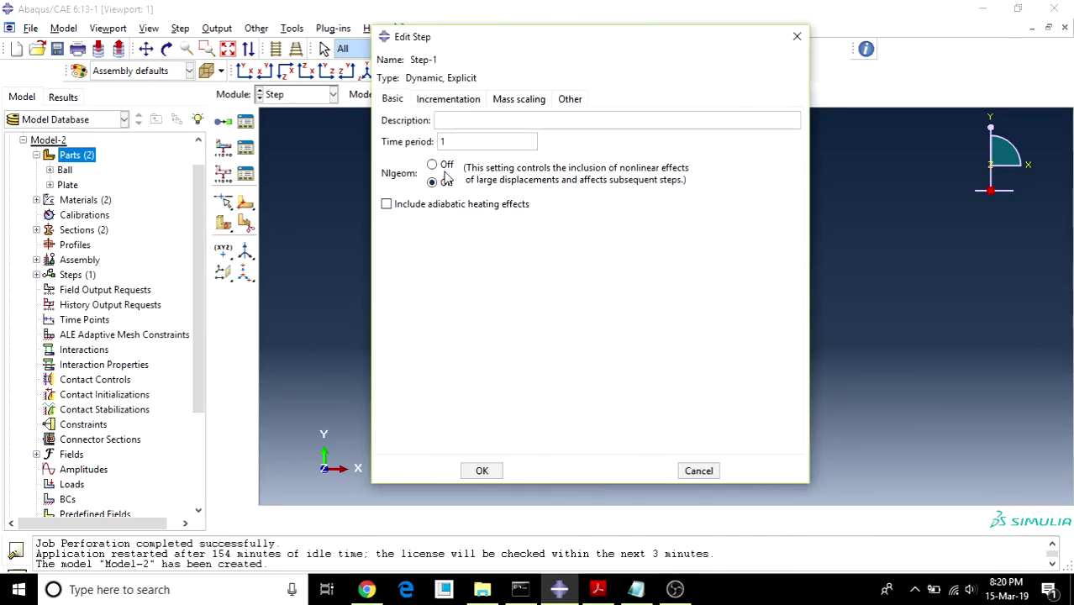
pyautogui.click(441, 142)
pyautogui.click(482, 471)
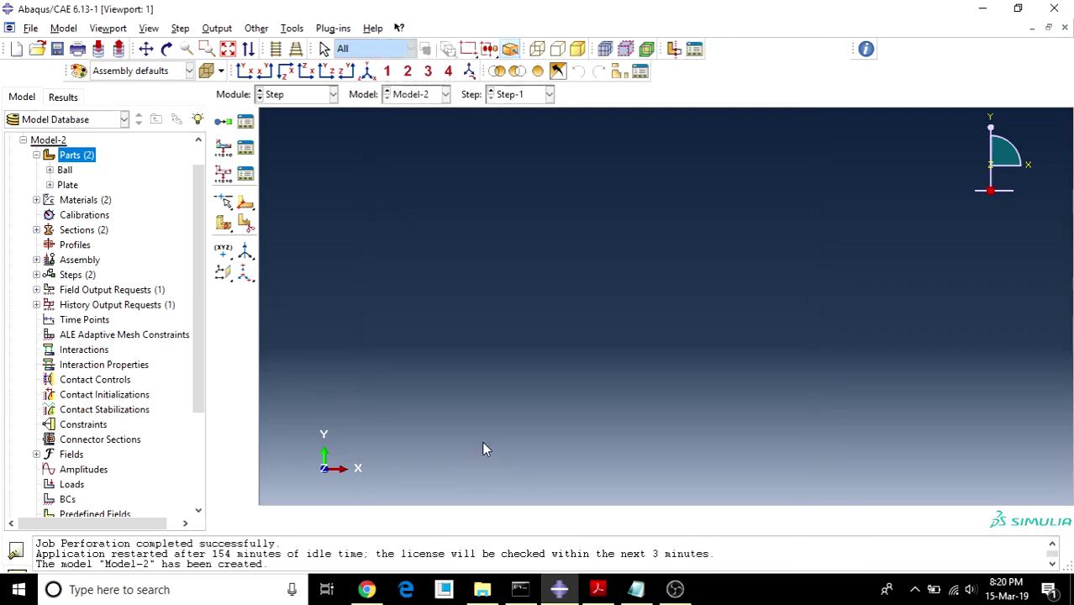
pyautogui.click(305, 94)
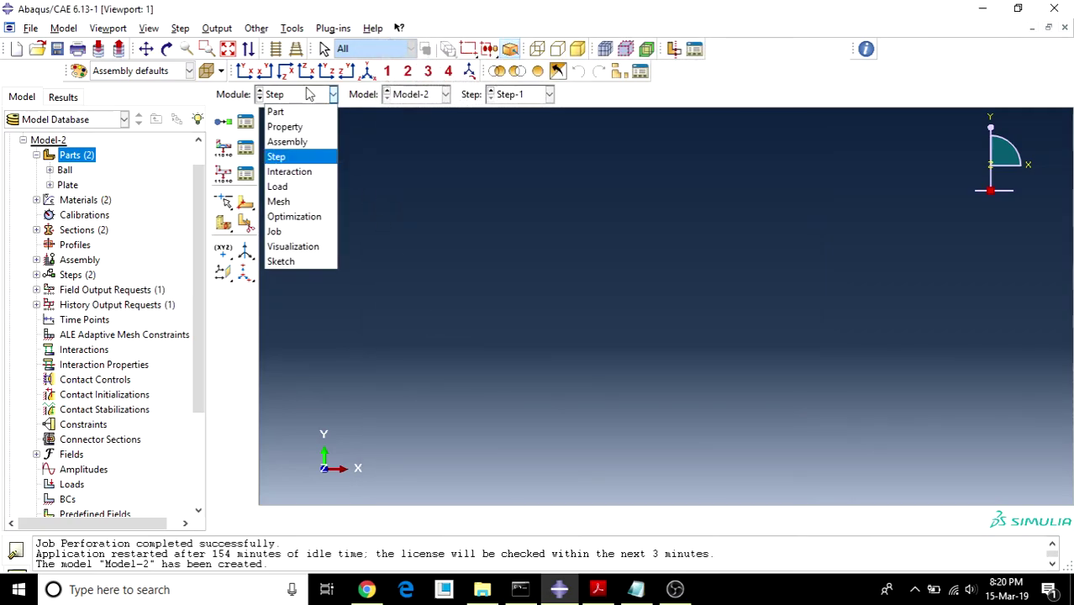
pyautogui.click(290, 173)
pyautogui.click(243, 126)
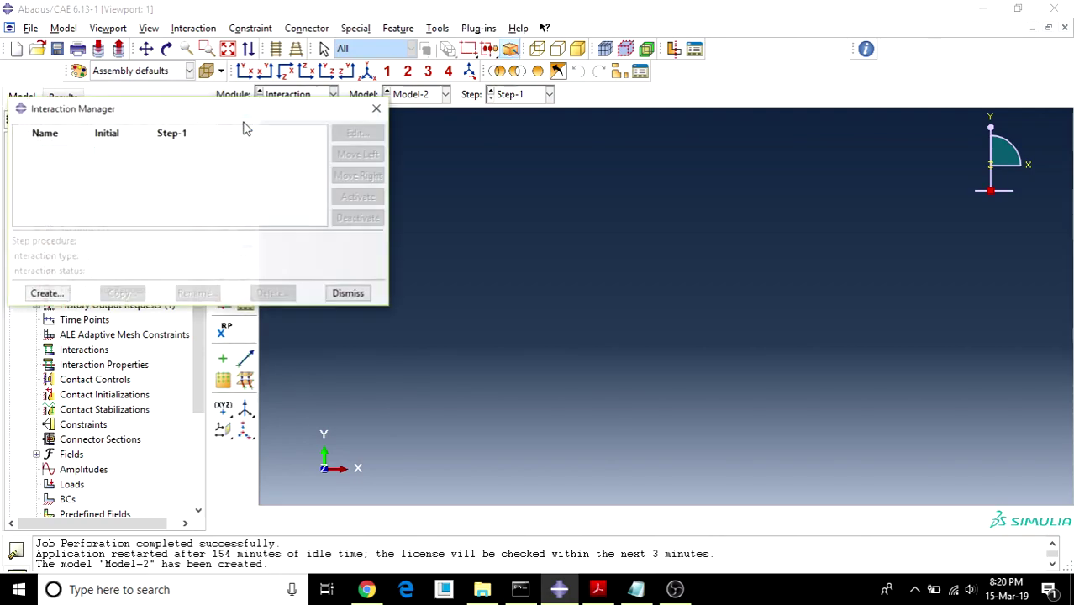
pyautogui.click(376, 109)
# - Create a dependent instance of the Plate part in the assembly, with auto-offset from other instances enabled
pyautogui.click(328, 94)
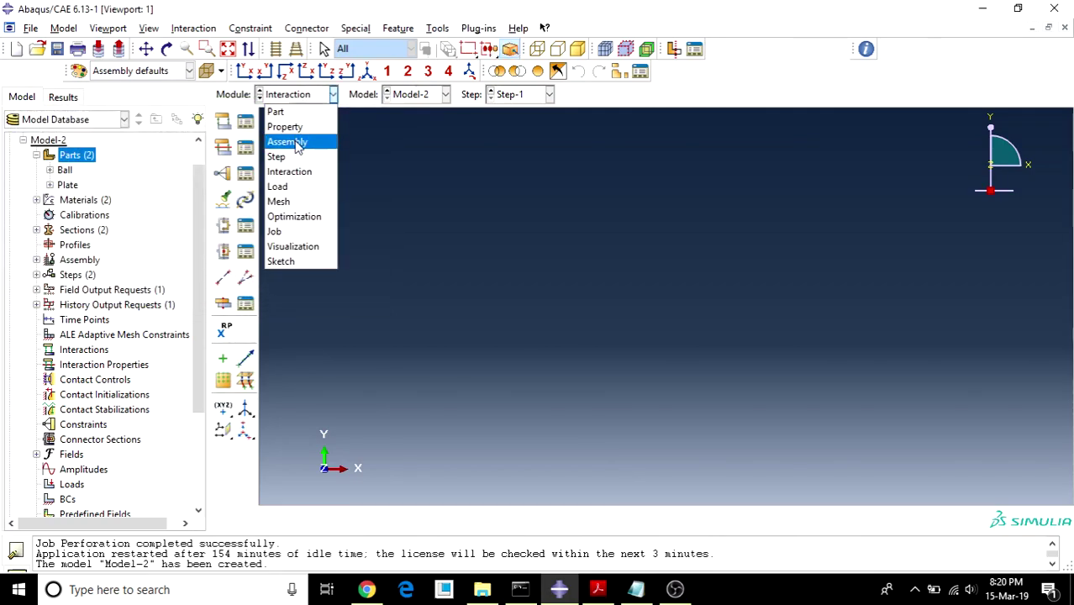
pyautogui.click(270, 139)
pyautogui.click(225, 121)
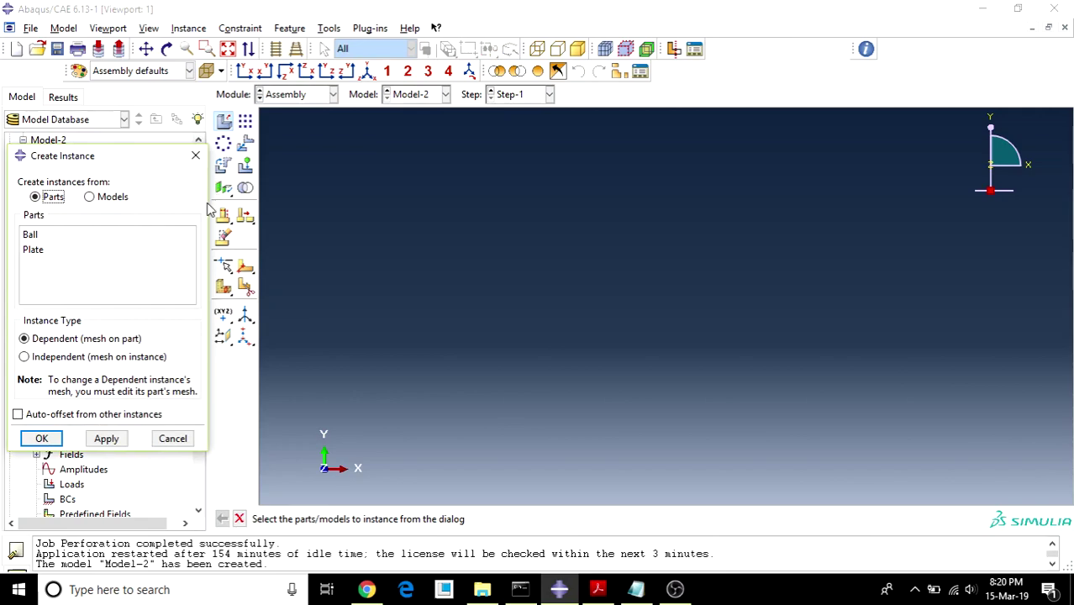
pyautogui.click(37, 238)
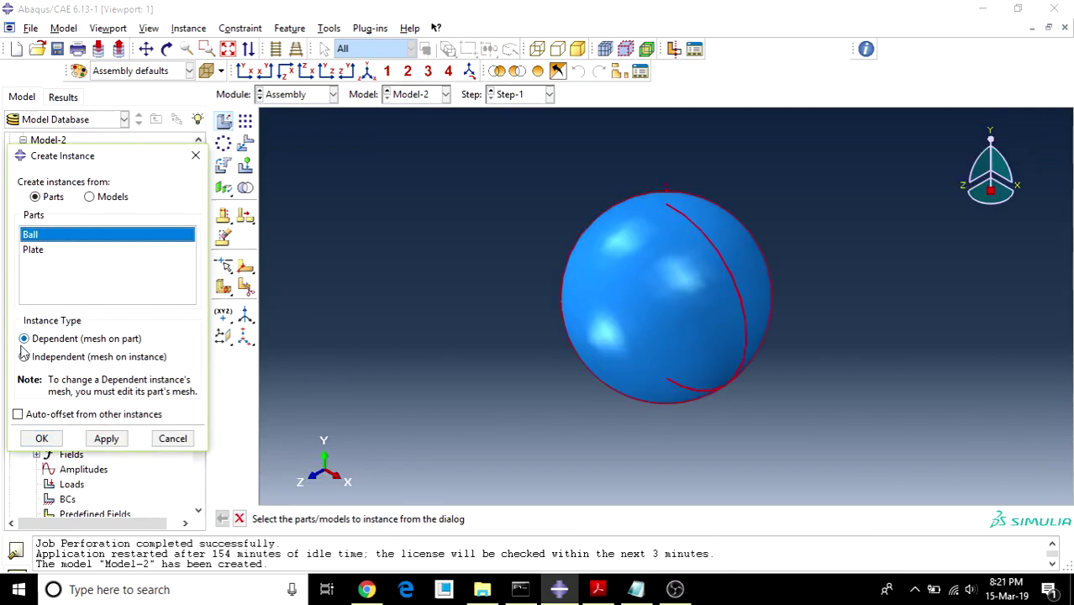
pyautogui.click(20, 413)
pyautogui.click(48, 252)
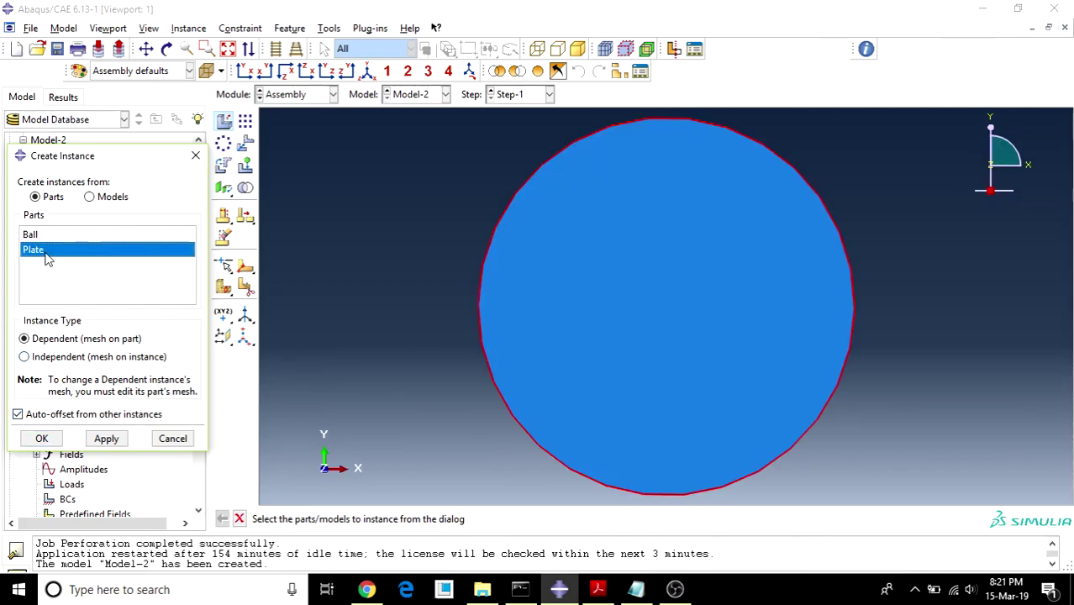
pyautogui.click(41, 438)
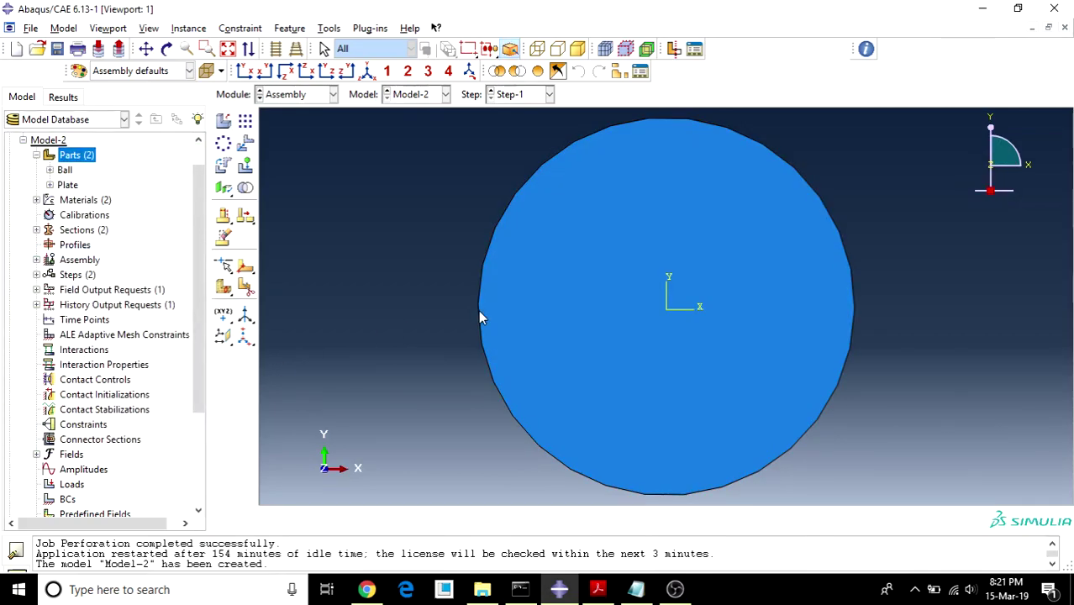
# - Add a dependent instance of the Ball part to the assembly, with auto-offset from other instances disabled
pyautogui.click(167, 49)
pyautogui.moveTo(594, 331); pyautogui.dragTo(448, 405)
pyautogui.click(239, 518)
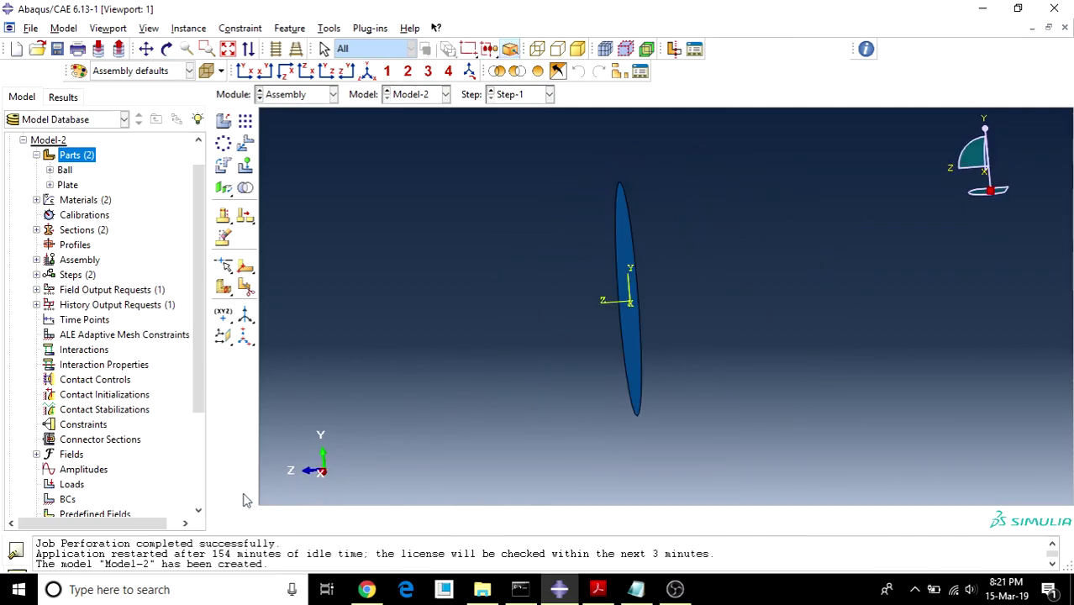
pyautogui.click(222, 121)
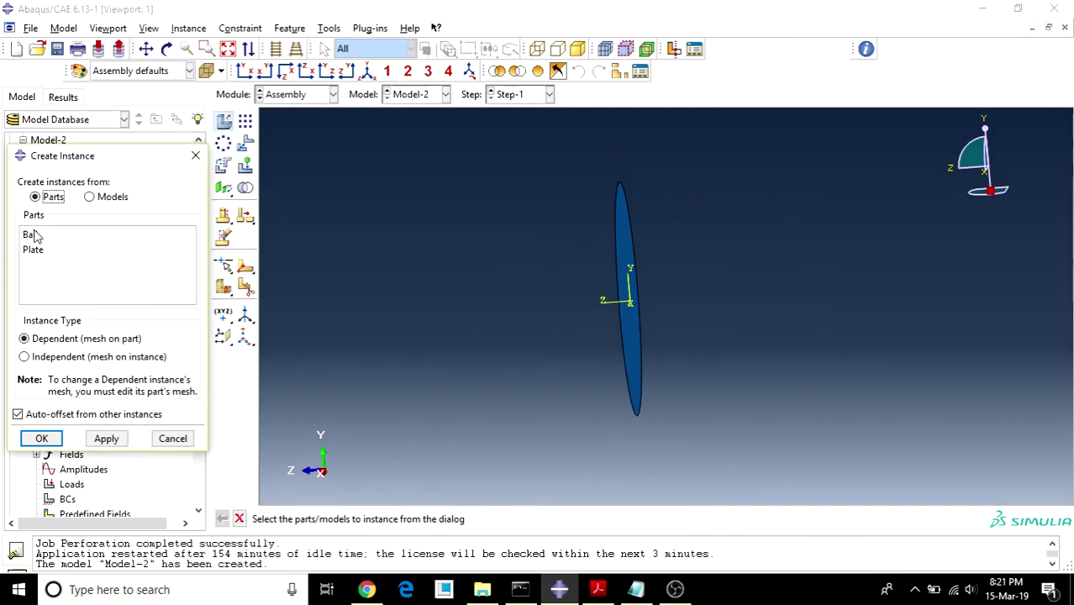
pyautogui.click(33, 235)
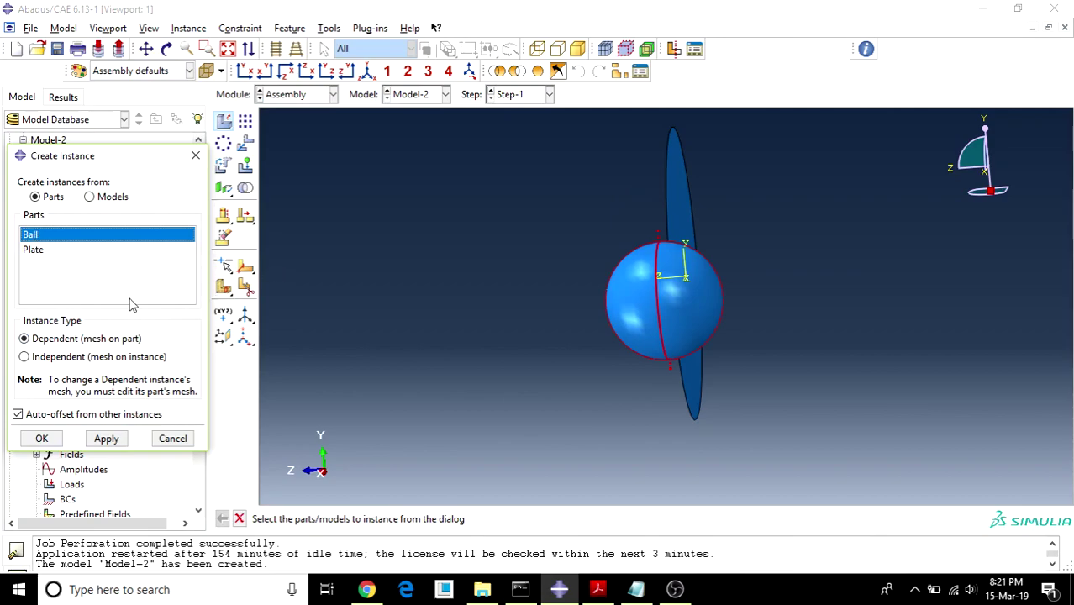
pyautogui.click(34, 414)
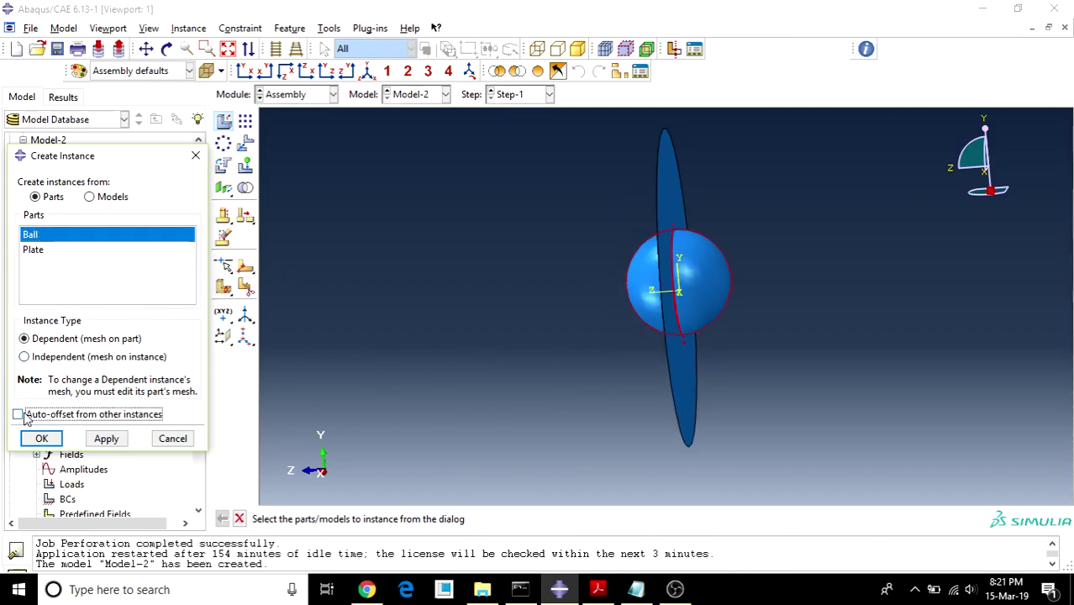
pyautogui.click(42, 438)
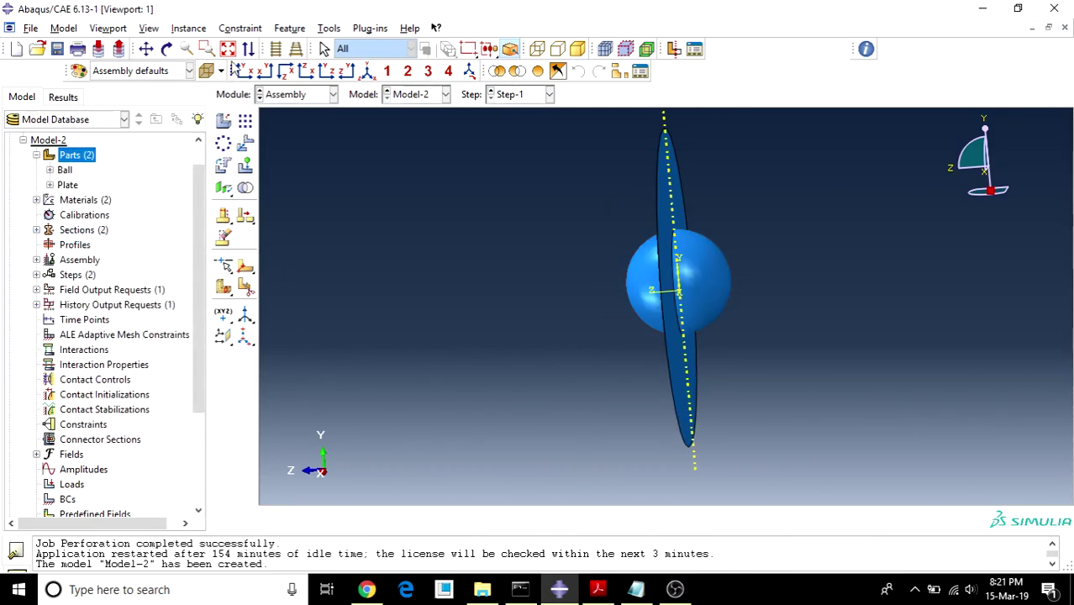
# - Try to translate the ball instance along its revolve axis from its upper pole to its lower pole
pyautogui.click(167, 48)
pyautogui.moveTo(592, 286); pyautogui.dragTo(609, 355)
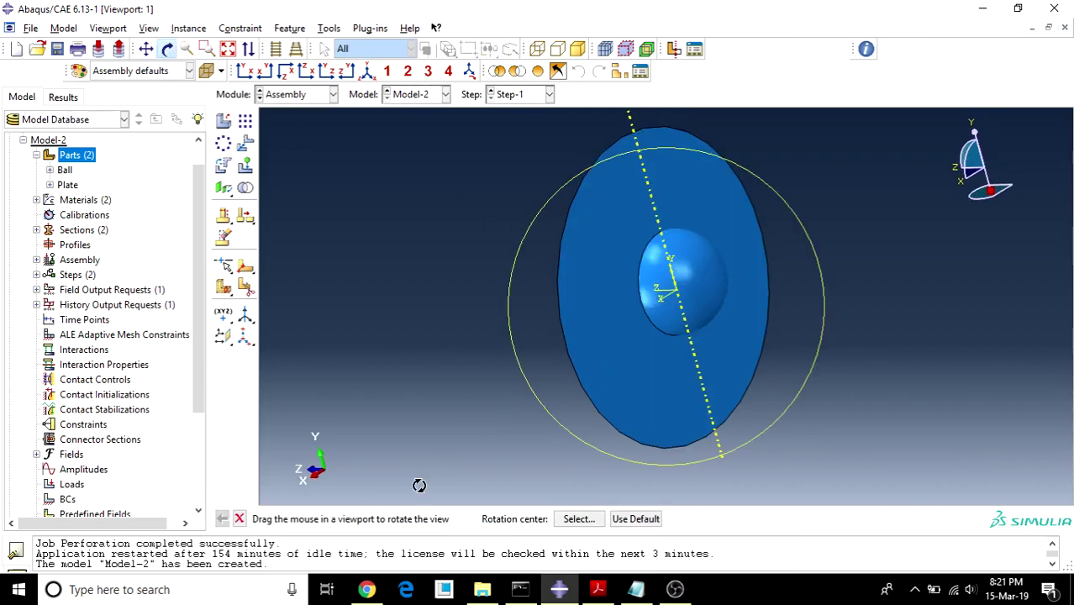
pyautogui.click(240, 519)
pyautogui.click(246, 144)
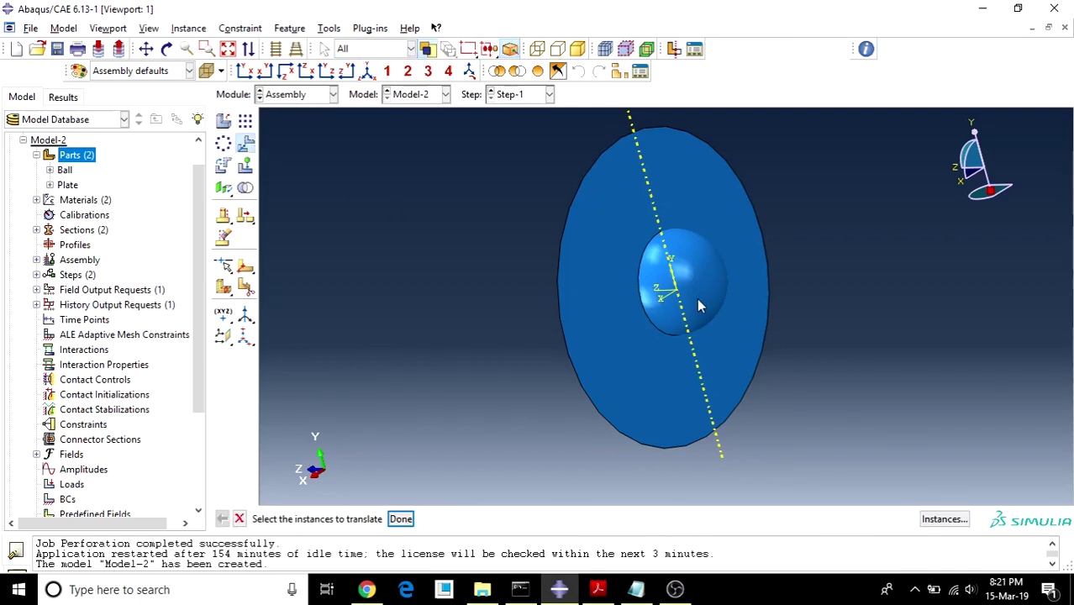
pyautogui.click(695, 305)
pyautogui.click(400, 518)
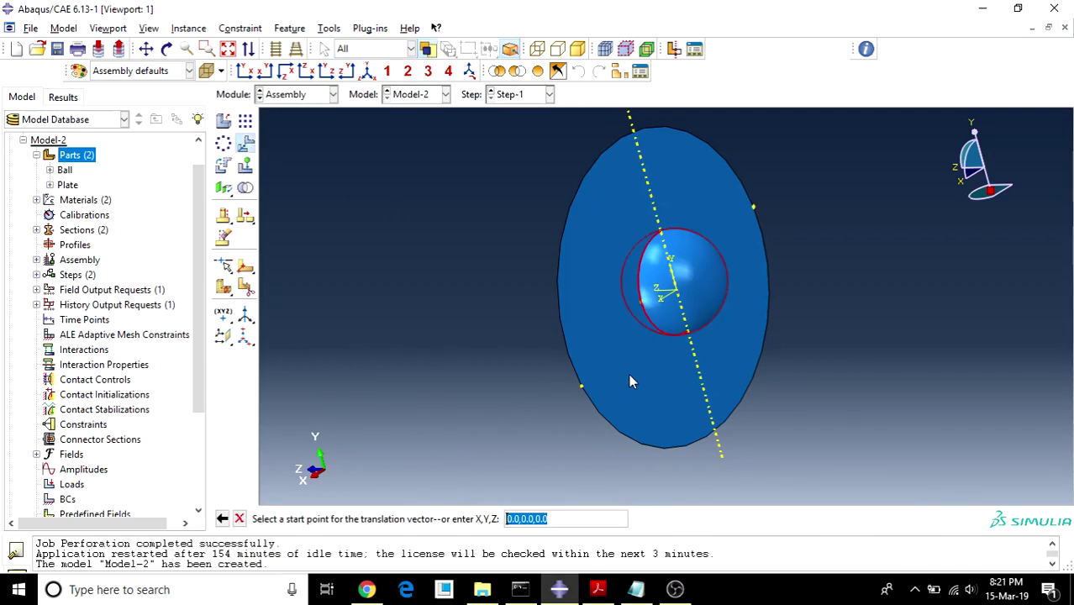
pyautogui.scroll(2, 655, 359)
pyautogui.scroll(1, 664, 286)
pyautogui.click(657, 181)
pyautogui.click(695, 326)
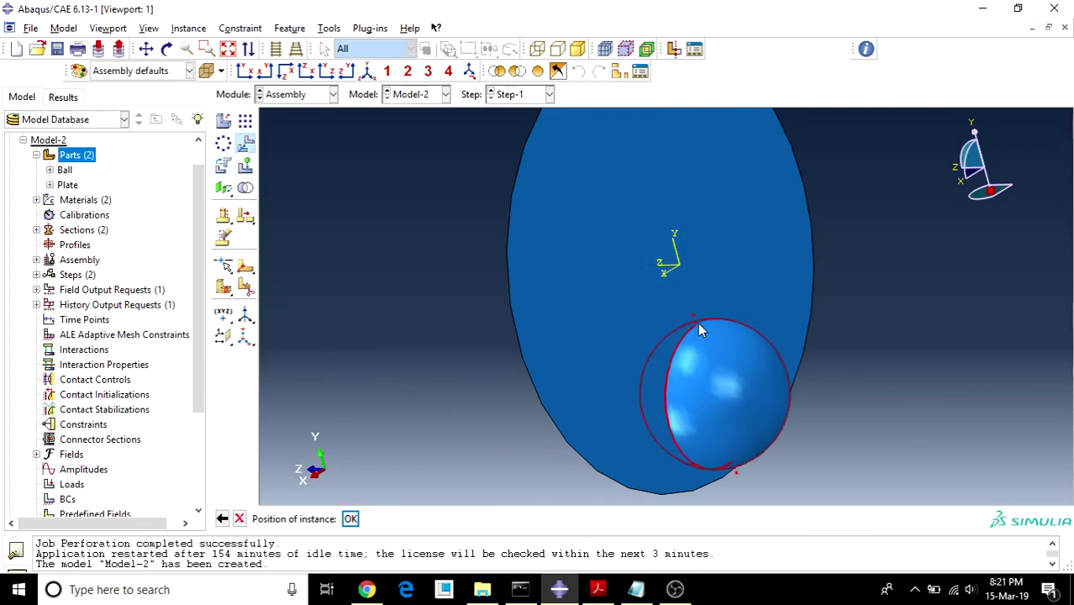
pyautogui.click(223, 518)
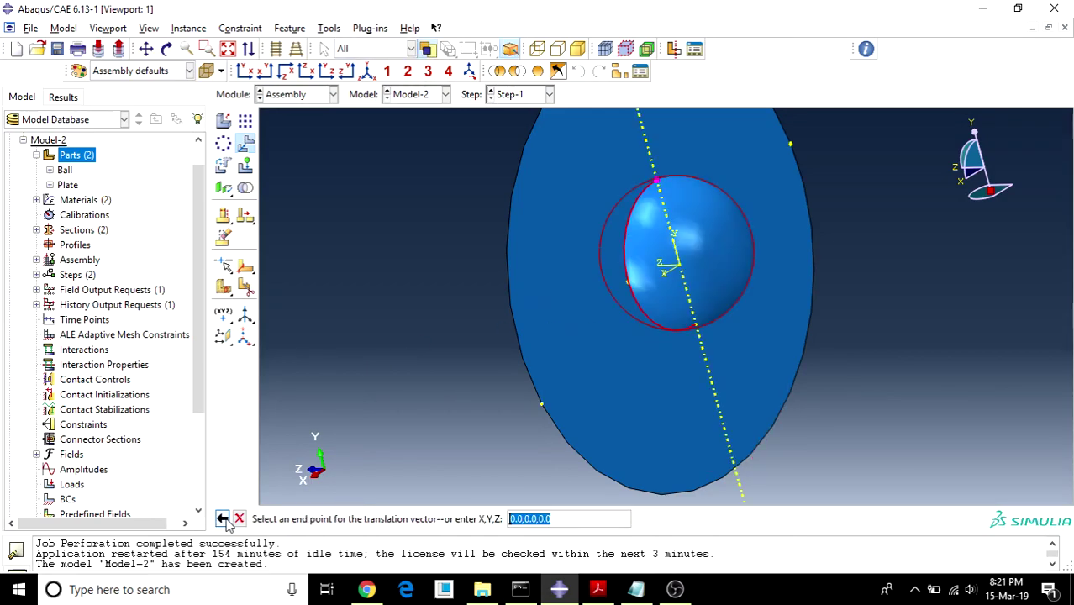
# - Rotate the ball instance 90 degrees about its revolve axis, defined from its upper pole to its lower pole
pyautogui.click(223, 167)
pyautogui.click(702, 298)
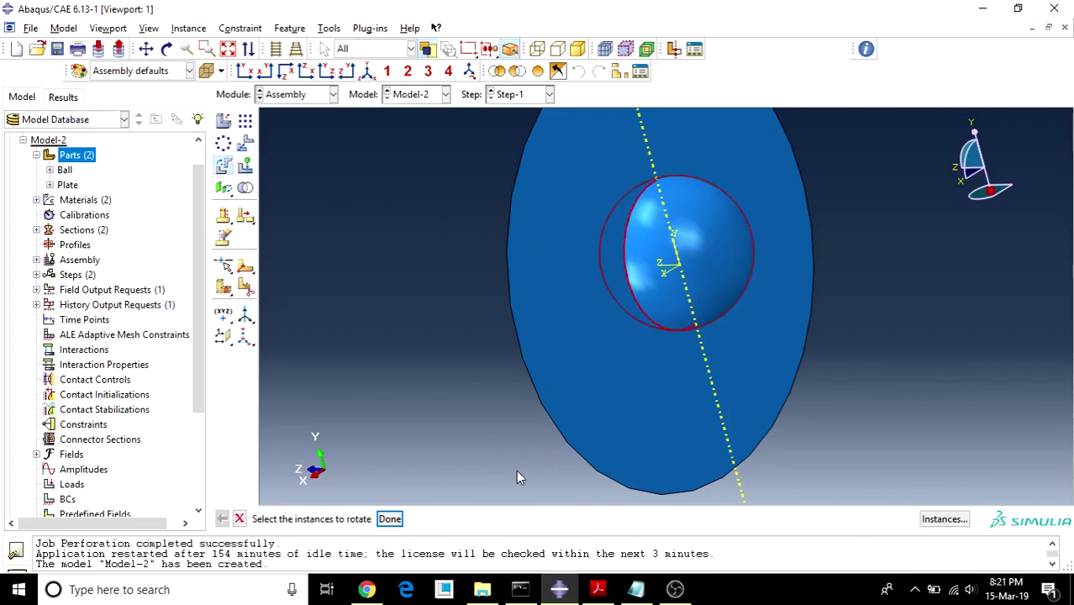
pyautogui.click(389, 518)
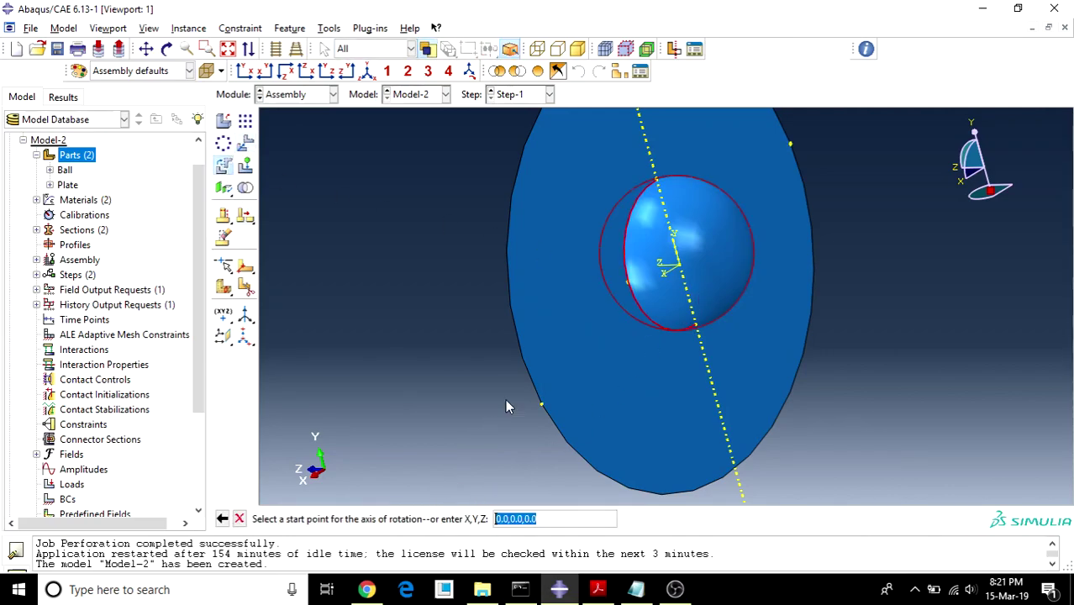
pyautogui.click(657, 182)
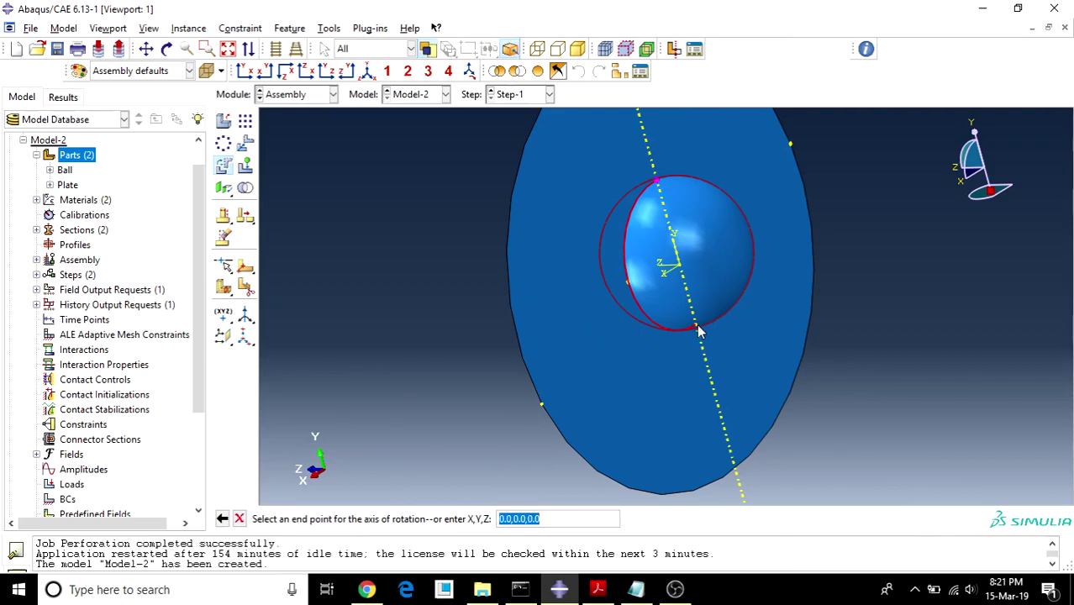
pyautogui.click(697, 326)
pyautogui.press('Return')
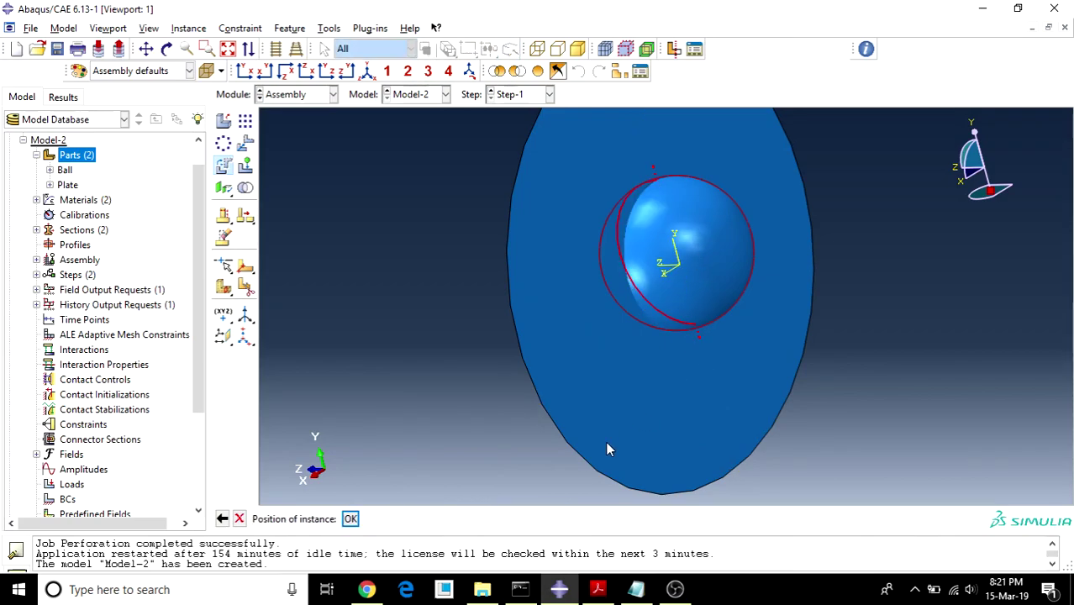
pyautogui.click(350, 518)
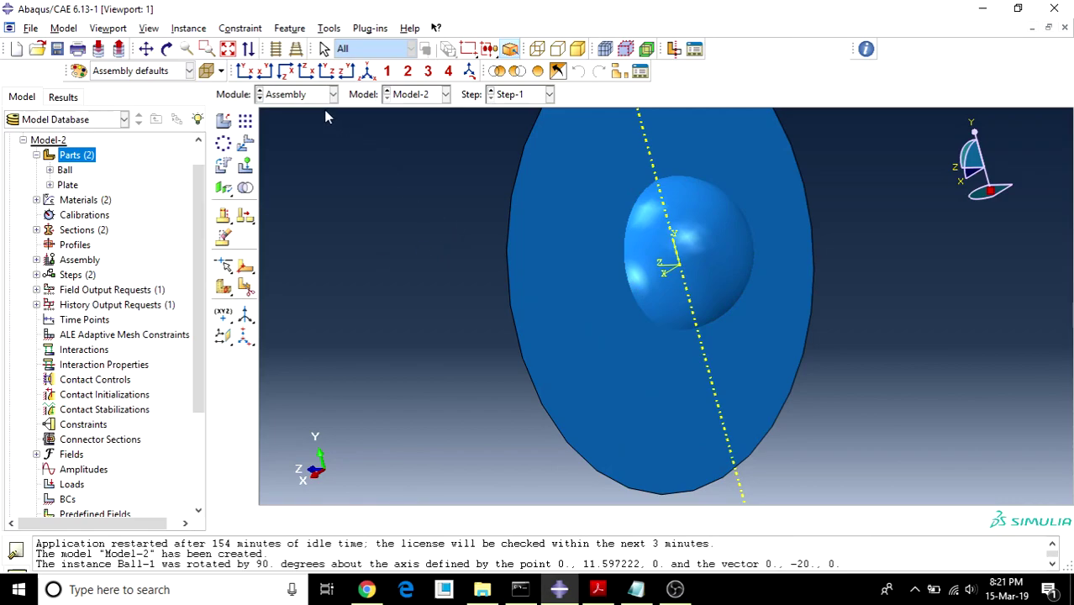
# - Translate the ball instance from the outermost point of its seam edge on the positive Z side to the assembly origin
pyautogui.click(166, 49)
pyautogui.moveTo(580, 227)
pyautogui.mouseDown()
pyautogui.moveTo(698, 286)
pyautogui.moveTo(719, 328)
pyautogui.moveTo(596, 326)
pyautogui.moveTo(606, 247)
pyautogui.moveTo(604, 335)
pyautogui.mouseUp()
pyautogui.click(238, 518)
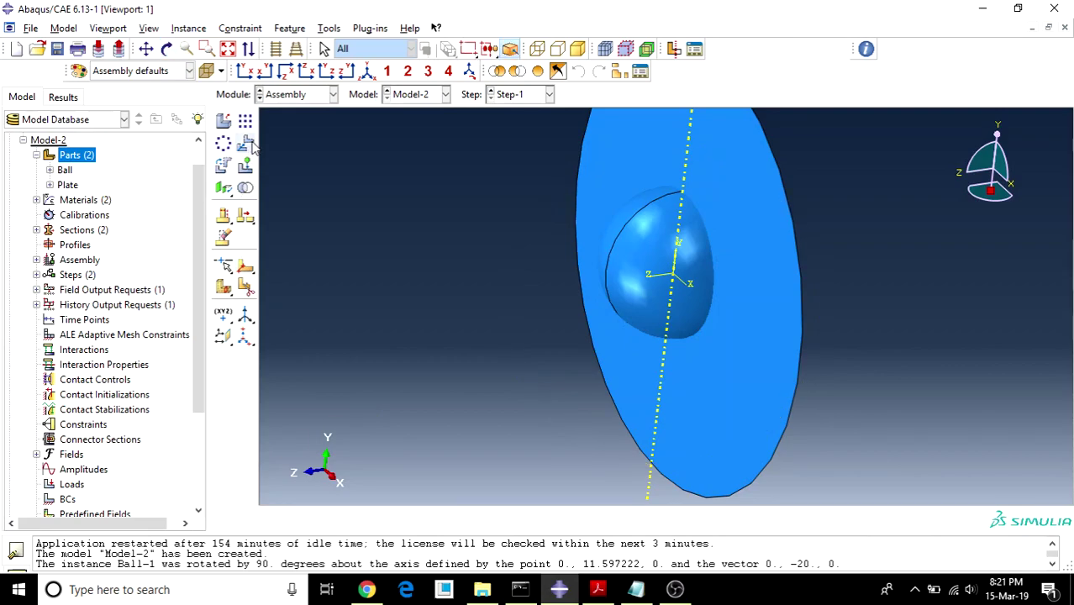
pyautogui.click(246, 145)
pyautogui.click(642, 270)
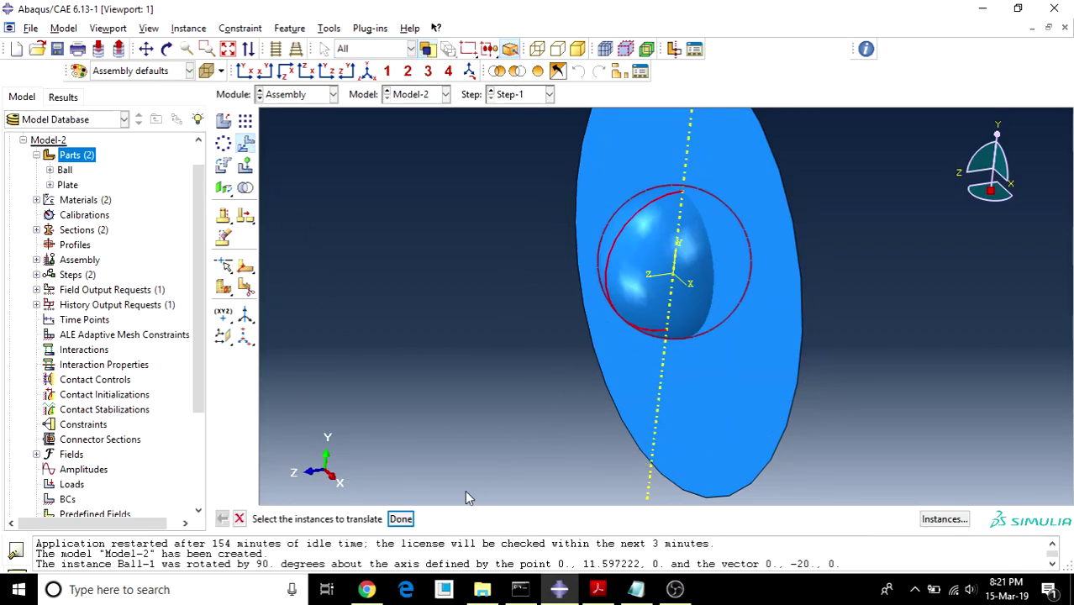
pyautogui.click(402, 519)
pyautogui.click(167, 48)
pyautogui.moveTo(637, 306); pyautogui.dragTo(618, 302)
pyautogui.click(239, 518)
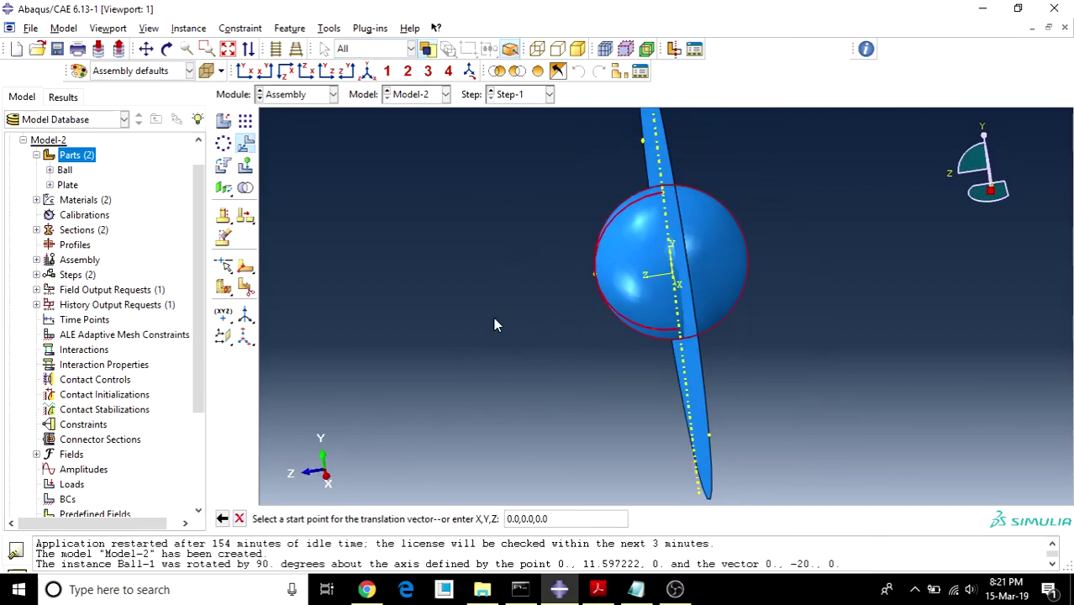
pyautogui.click(597, 279)
pyautogui.scroll(1, 674, 290)
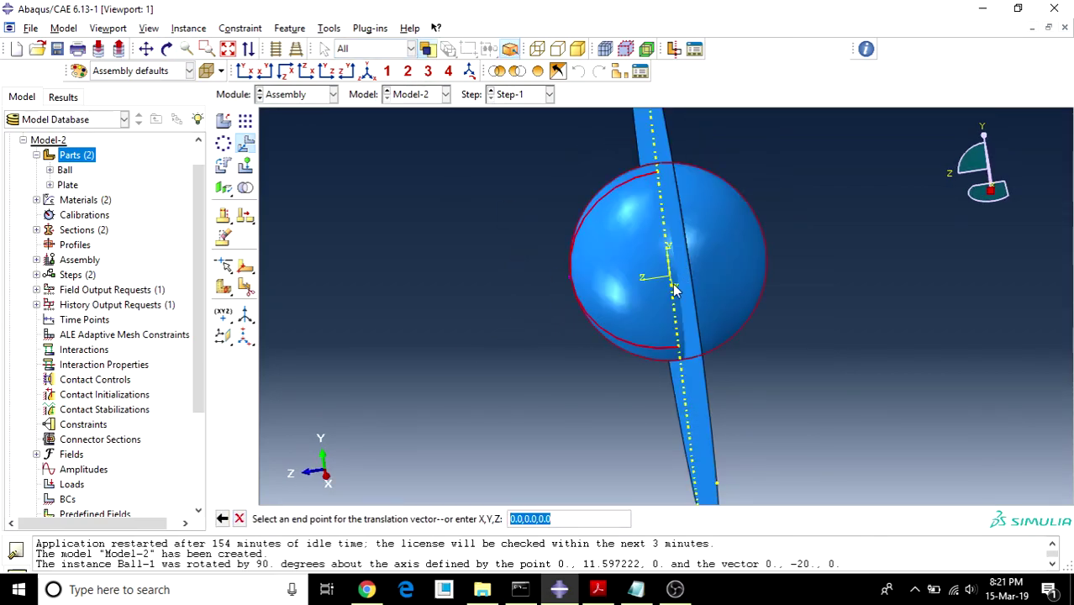
pyautogui.click(672, 284)
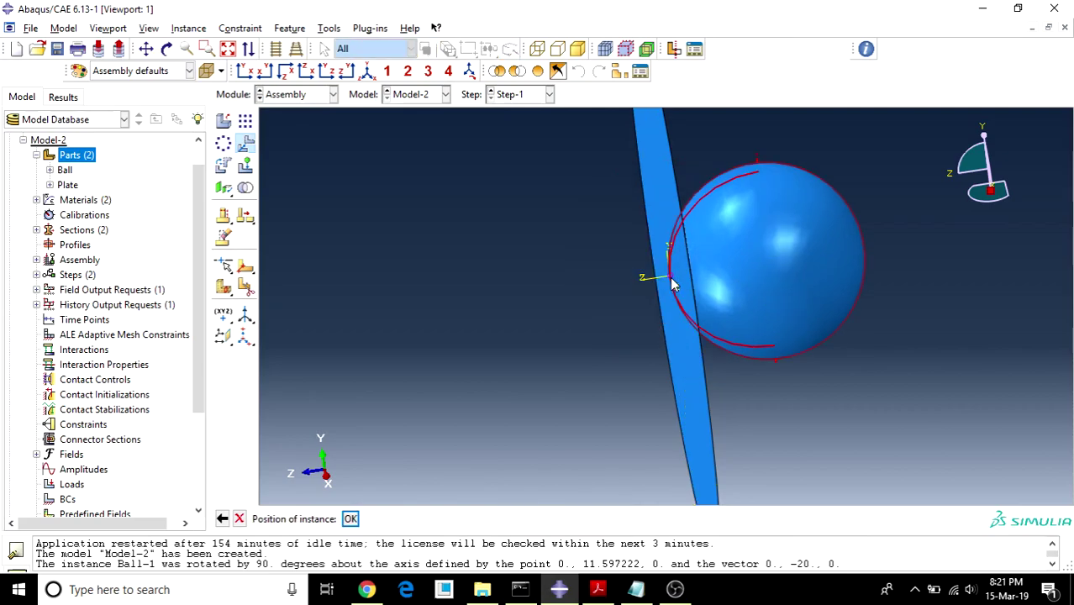
pyautogui.click(353, 518)
# - Translate the ball instance away from the plate, using a vector from the origin to 0.0,0.0,-3
pyautogui.click(242, 143)
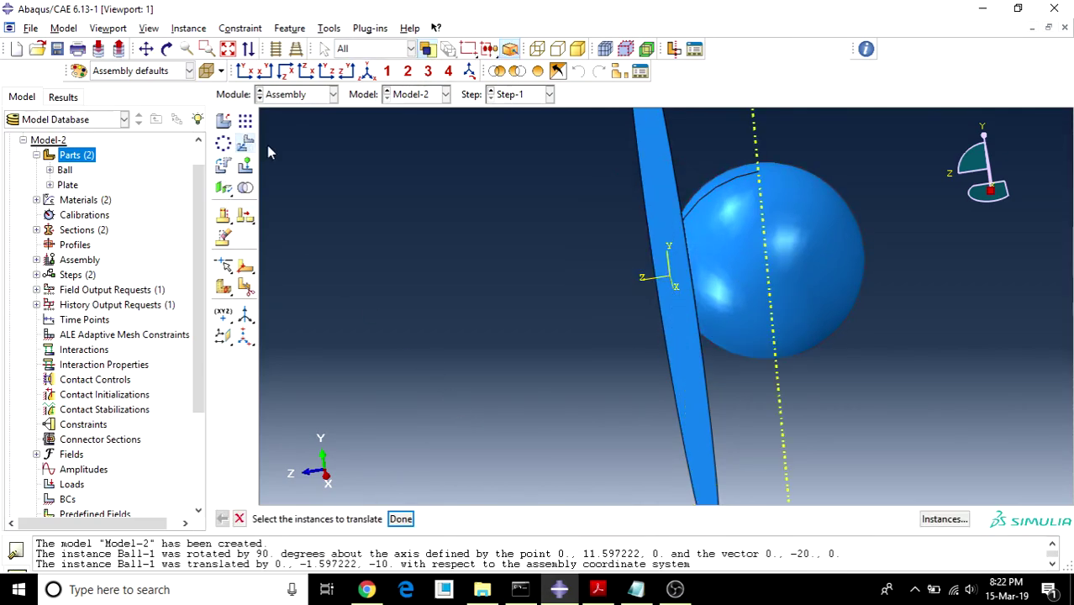
pyautogui.click(721, 255)
pyautogui.click(400, 519)
pyautogui.click(166, 49)
pyautogui.moveTo(587, 301)
pyautogui.mouseDown()
pyautogui.moveTo(609, 259)
pyautogui.moveTo(745, 397)
pyautogui.moveTo(607, 281)
pyautogui.moveTo(790, 379)
pyautogui.moveTo(817, 367)
pyautogui.moveTo(619, 289)
pyautogui.moveTo(628, 288)
pyautogui.mouseUp()
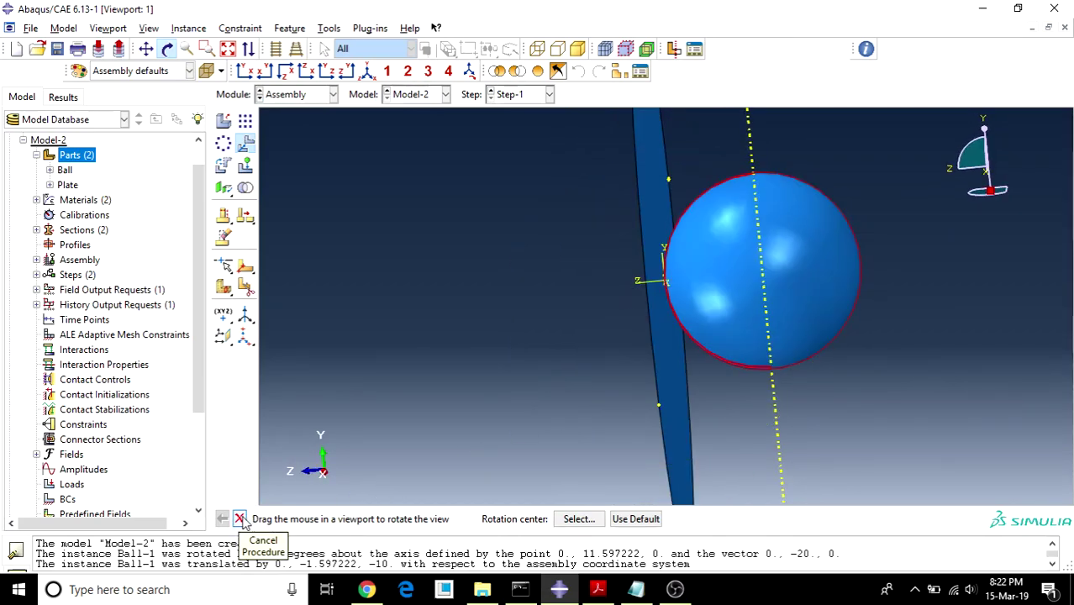
pyautogui.click(239, 519)
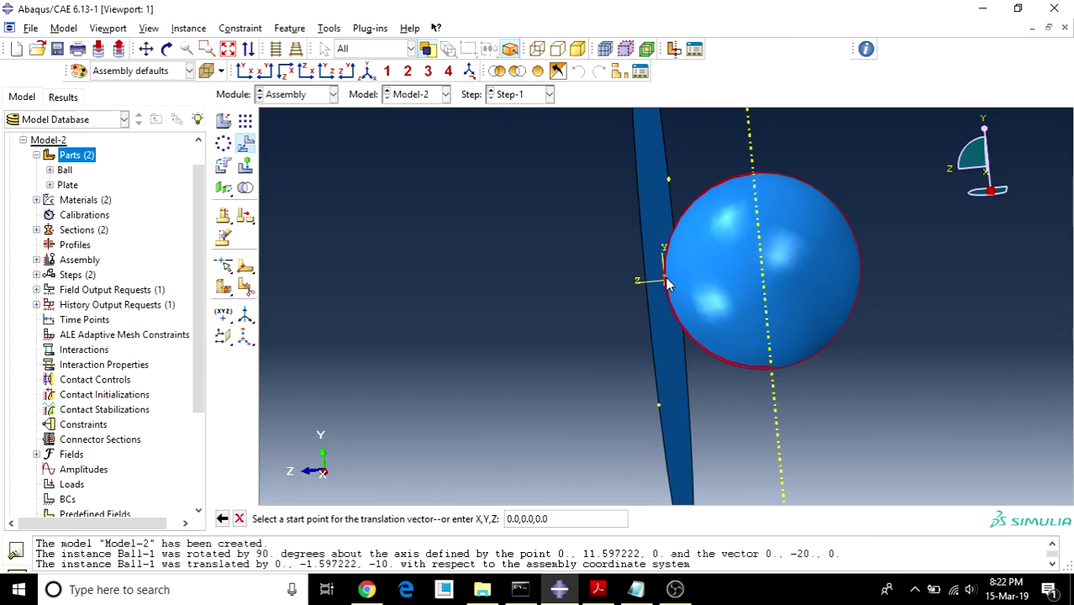
pyautogui.scroll(3, 666, 283)
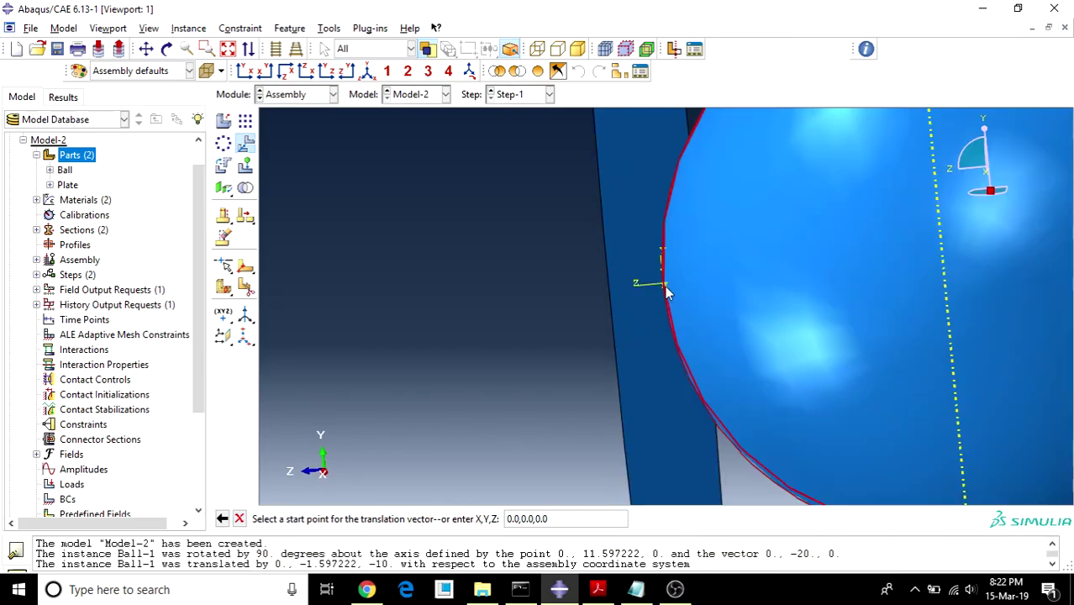
pyautogui.click(666, 290)
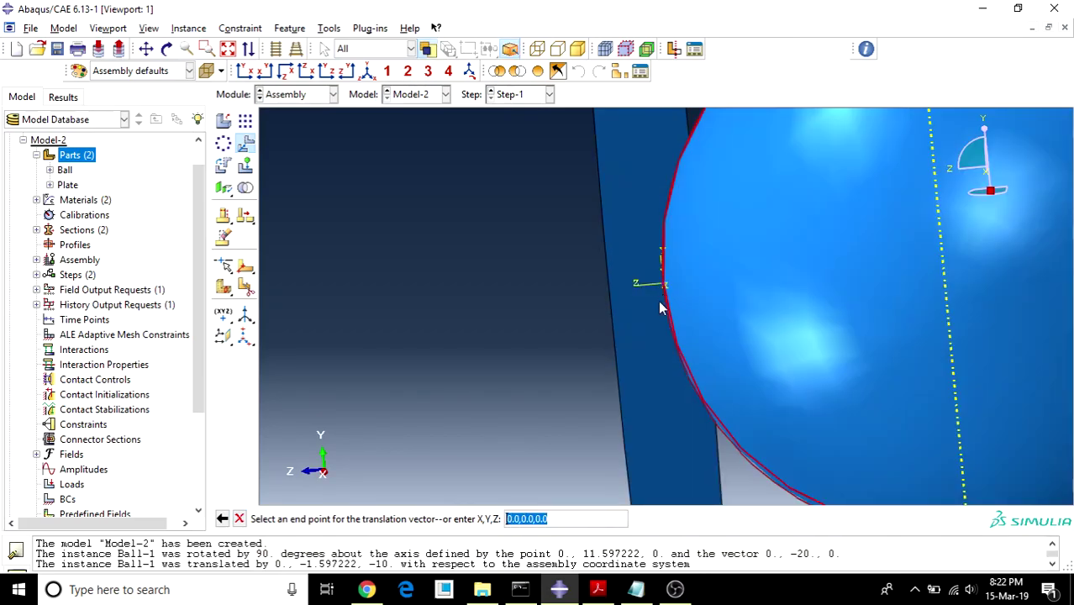
pyautogui.click(563, 518)
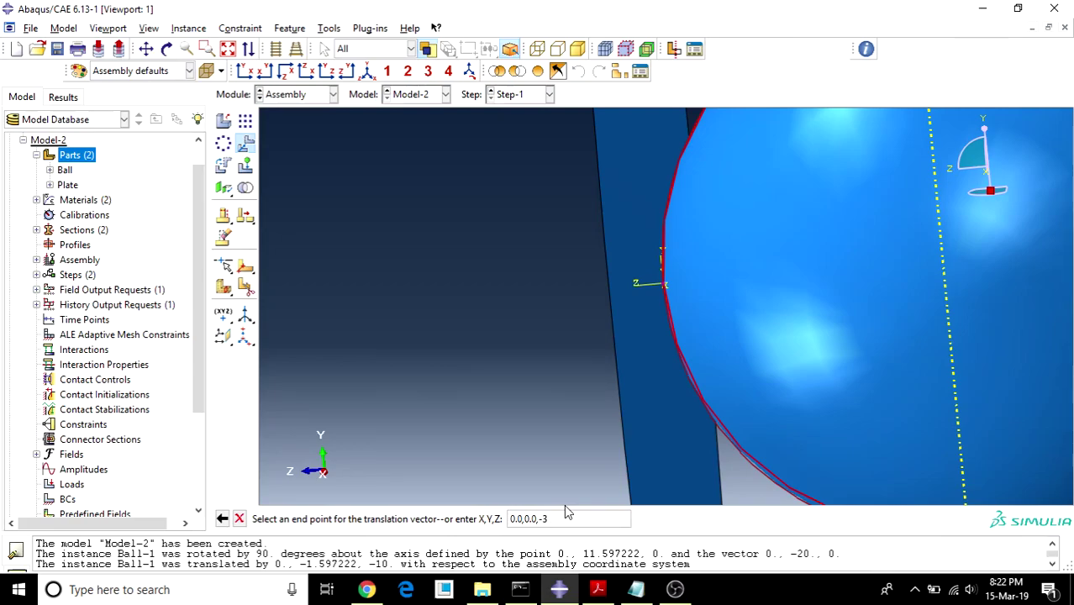
pyautogui.write('-3')
pyautogui.press('Return')
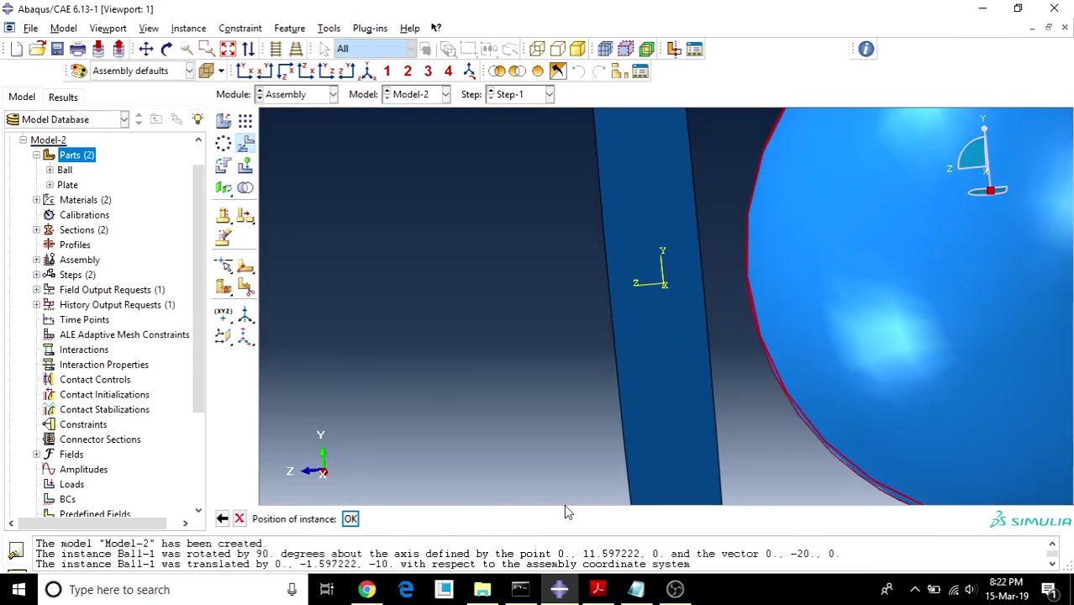
pyautogui.click(351, 518)
pyautogui.scroll(-2, 451, 353)
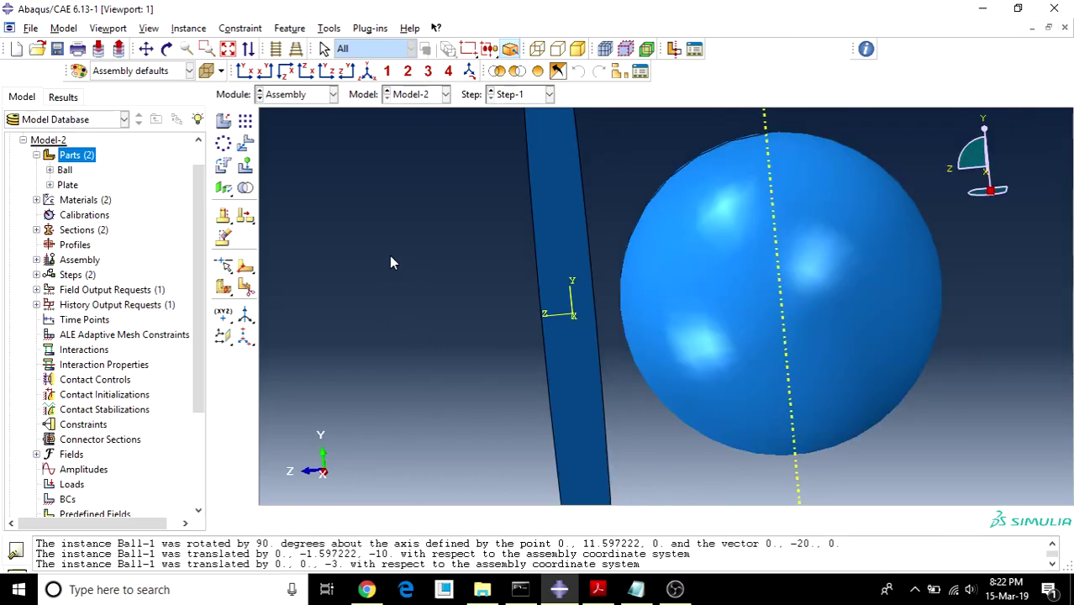
# - Switch to the Interaction module
pyautogui.click(275, 94)
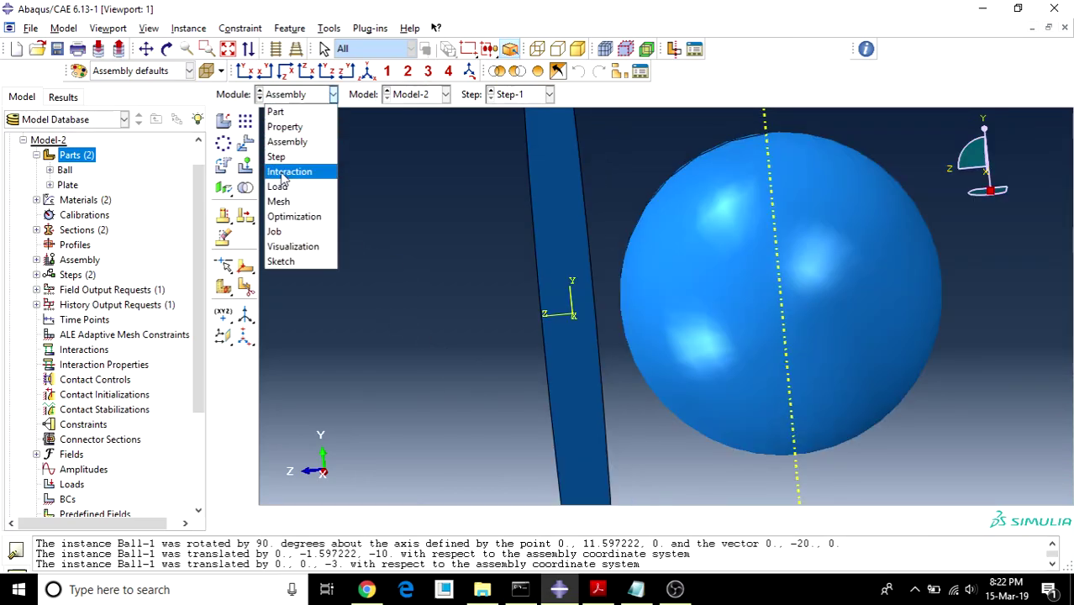
pyautogui.click(283, 173)
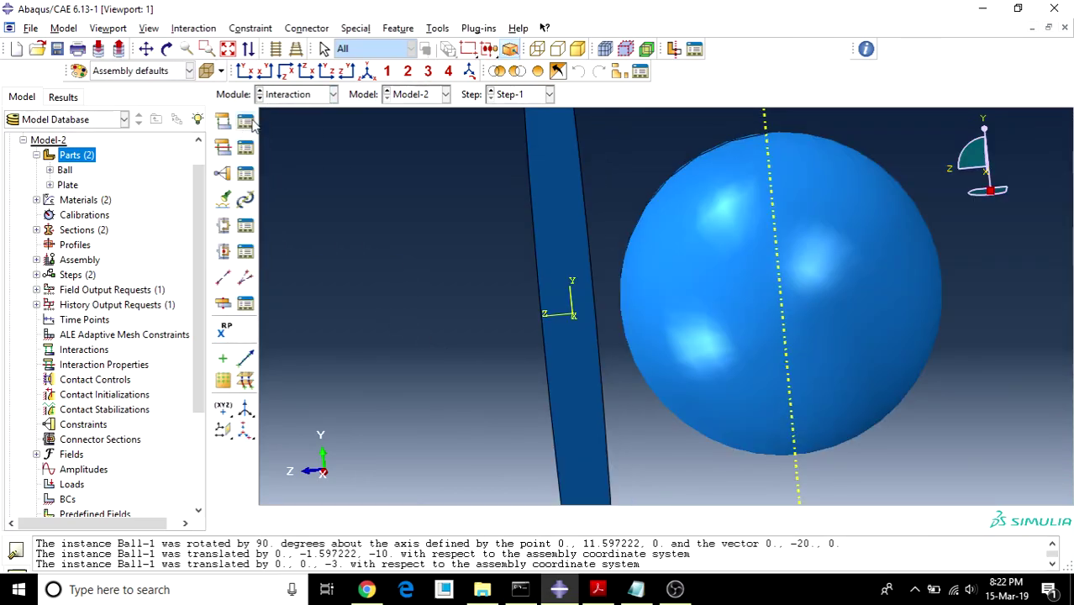
pyautogui.click(245, 122)
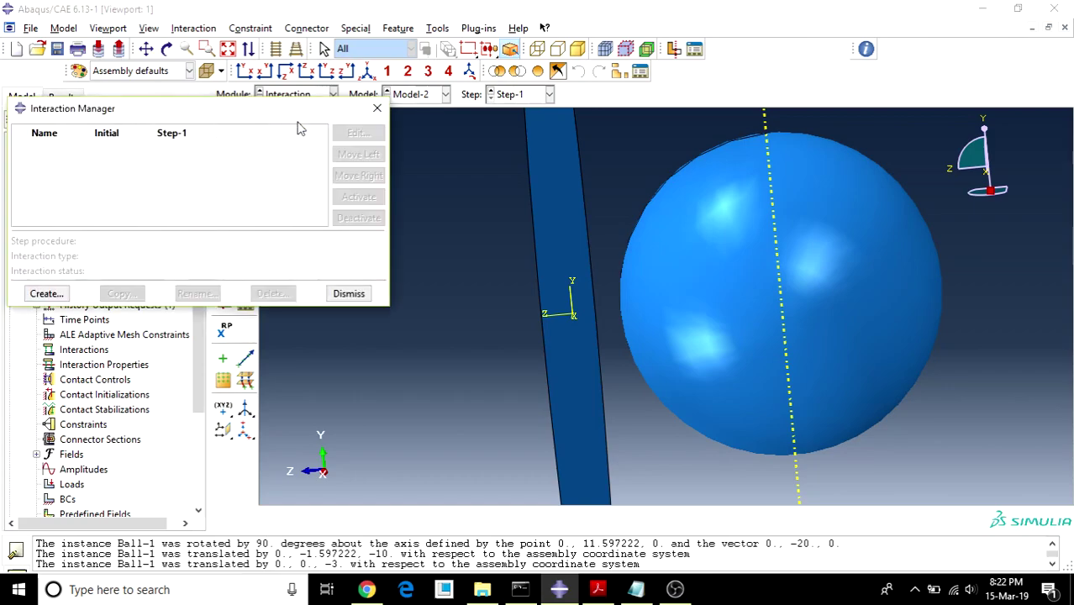
pyautogui.click(377, 110)
pyautogui.click(245, 150)
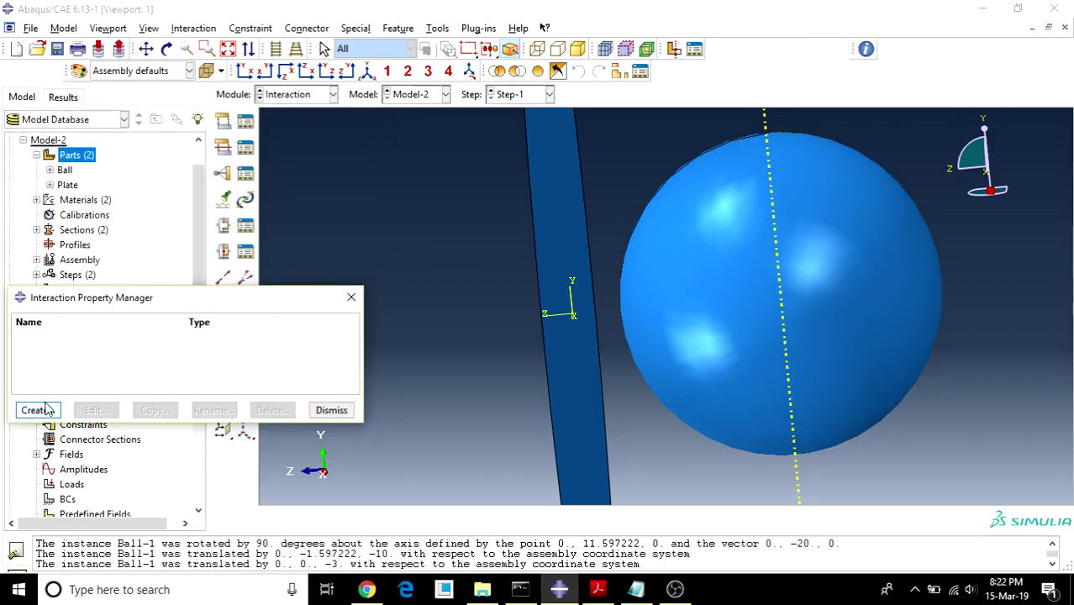
pyautogui.click(38, 409)
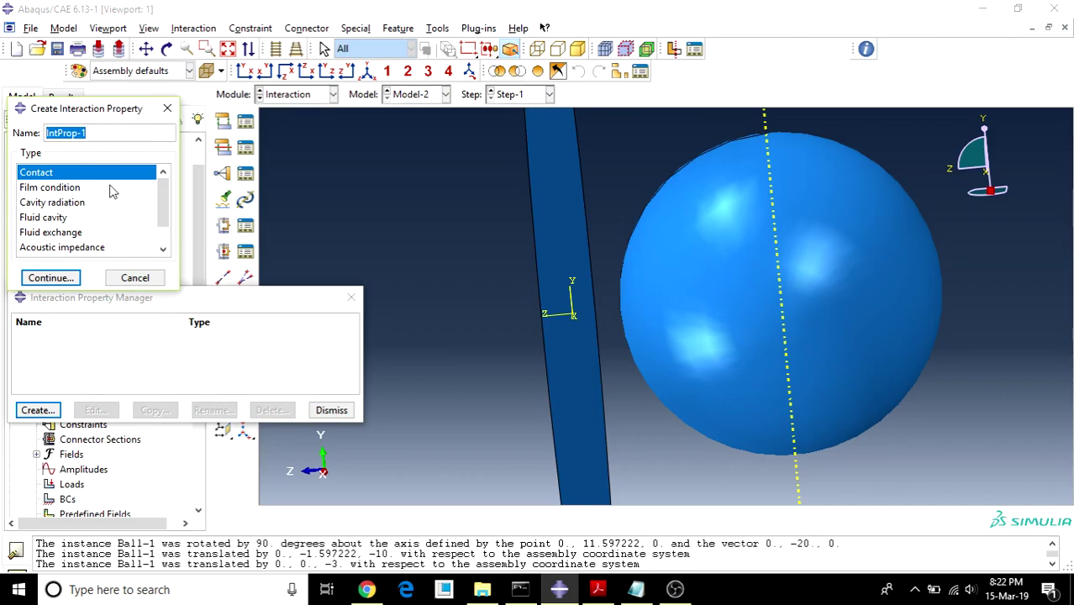
pyautogui.click(167, 109)
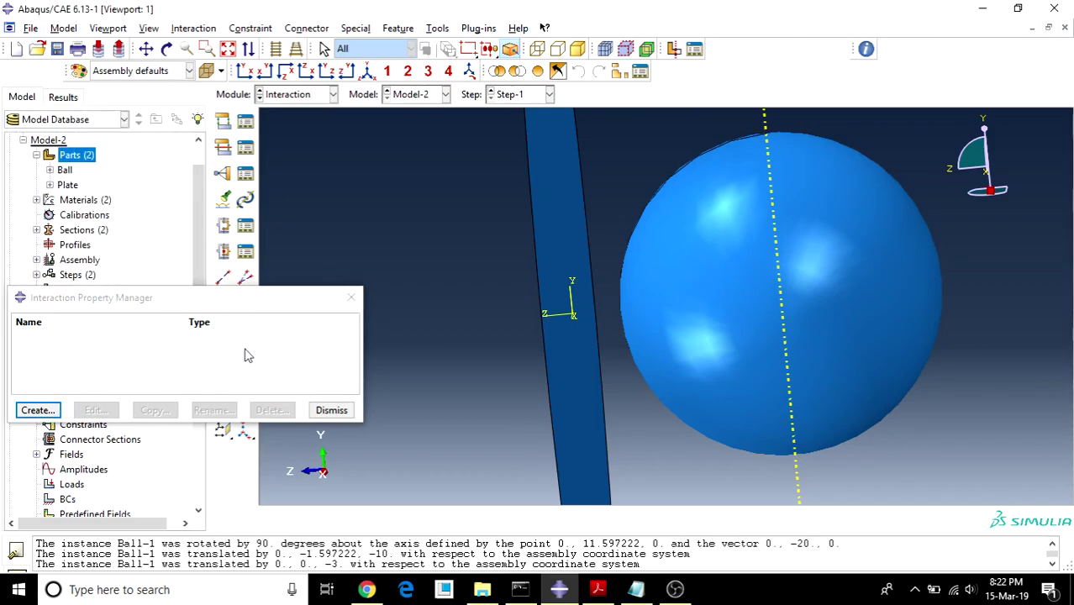
pyautogui.click(351, 298)
pyautogui.click(250, 178)
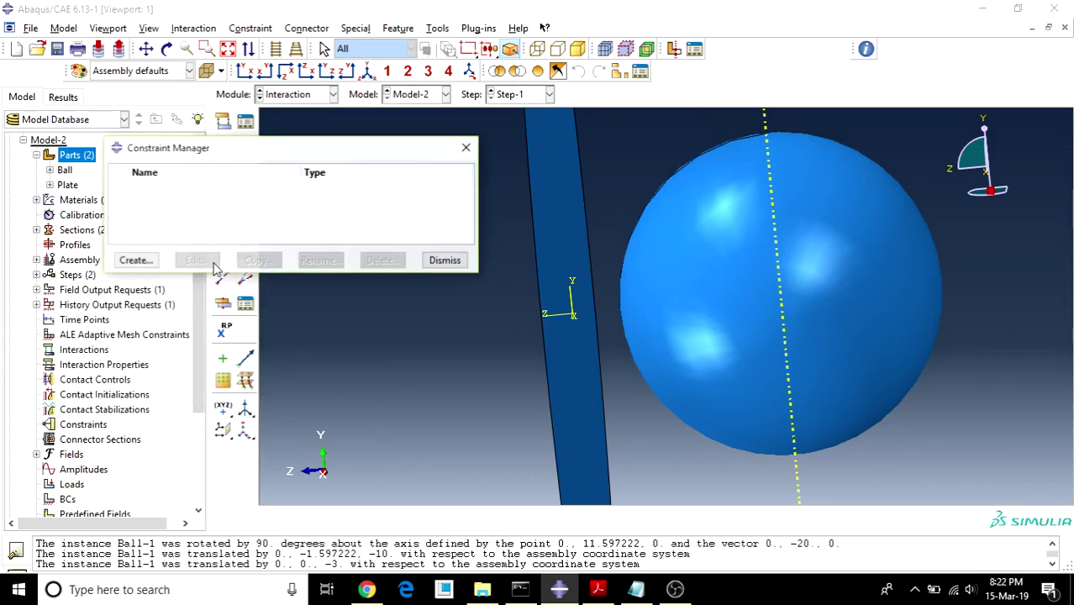
pyautogui.click(138, 260)
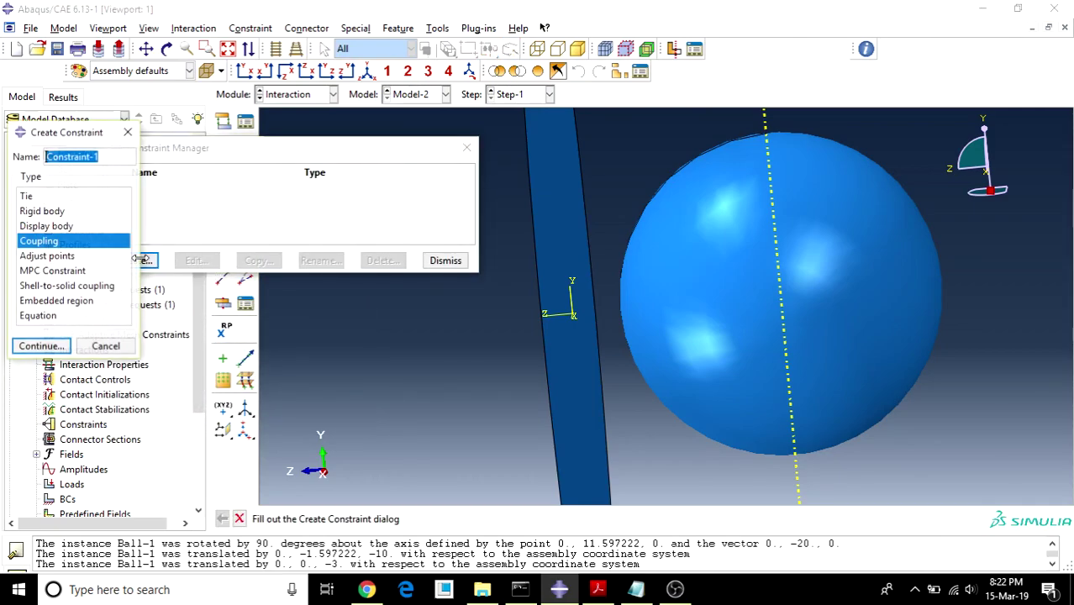
pyautogui.click(128, 132)
pyautogui.click(467, 147)
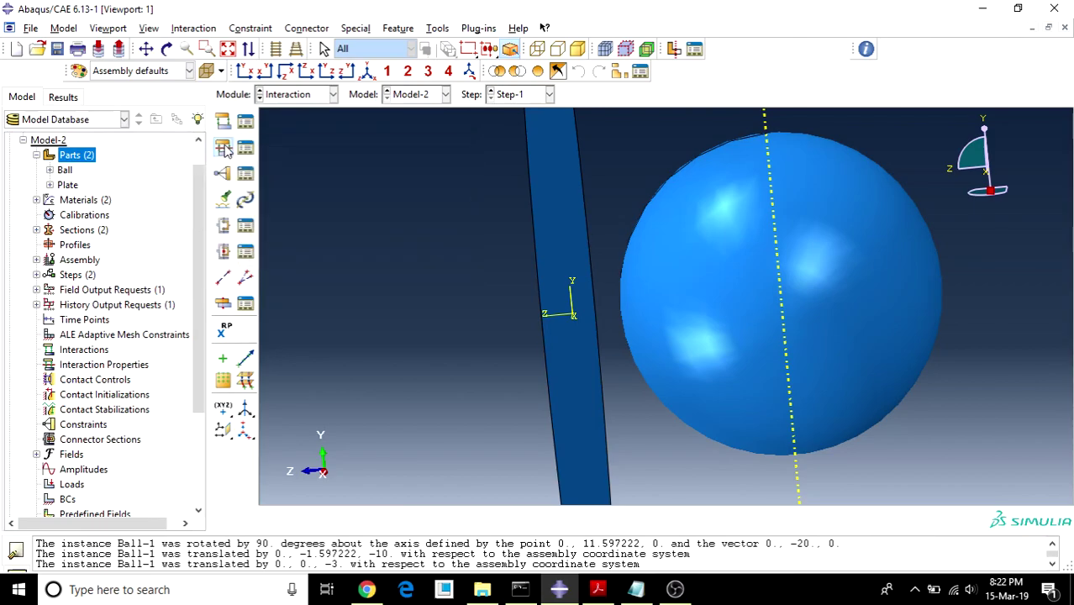
# - Create the contact interaction property IntProp-1 with tangential behavior, using the Penalty friction formulation and a friction coefficient of 0.2
pyautogui.click(223, 147)
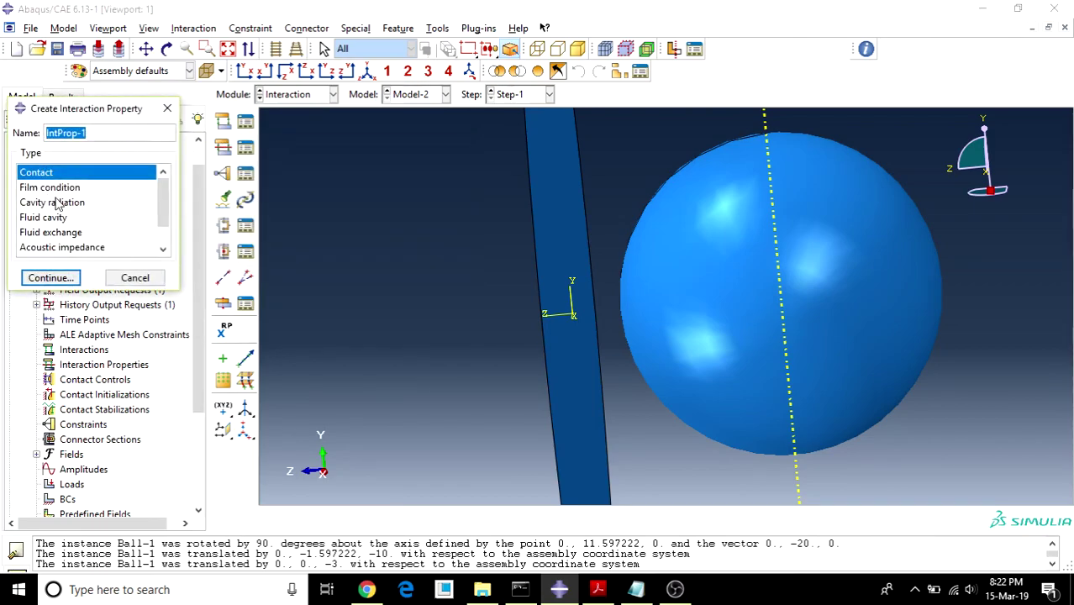
pyautogui.click(52, 277)
pyautogui.click(145, 156)
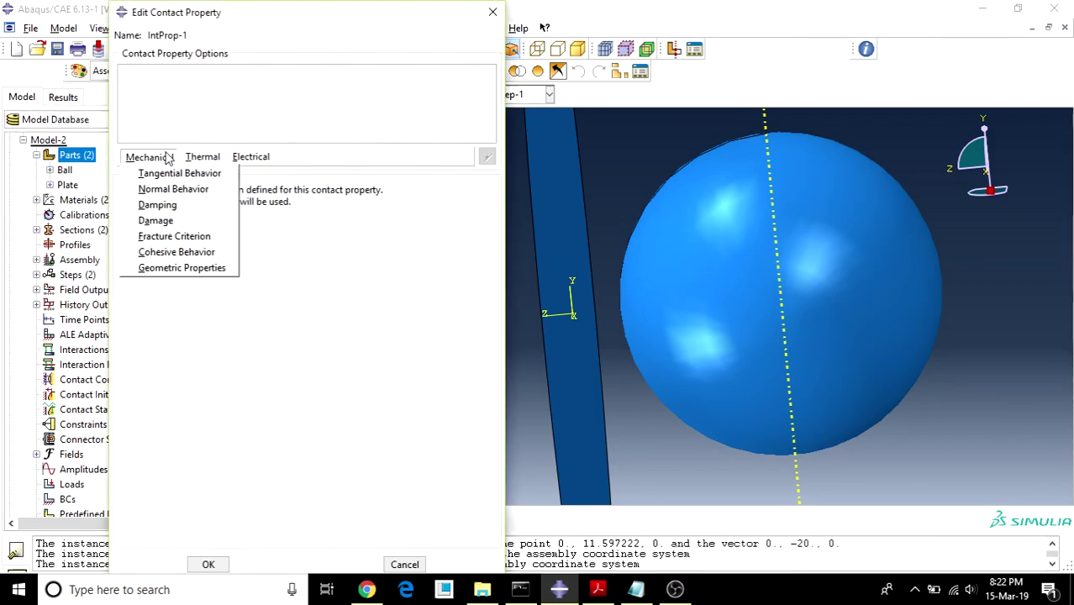
pyautogui.click(173, 173)
pyautogui.click(261, 208)
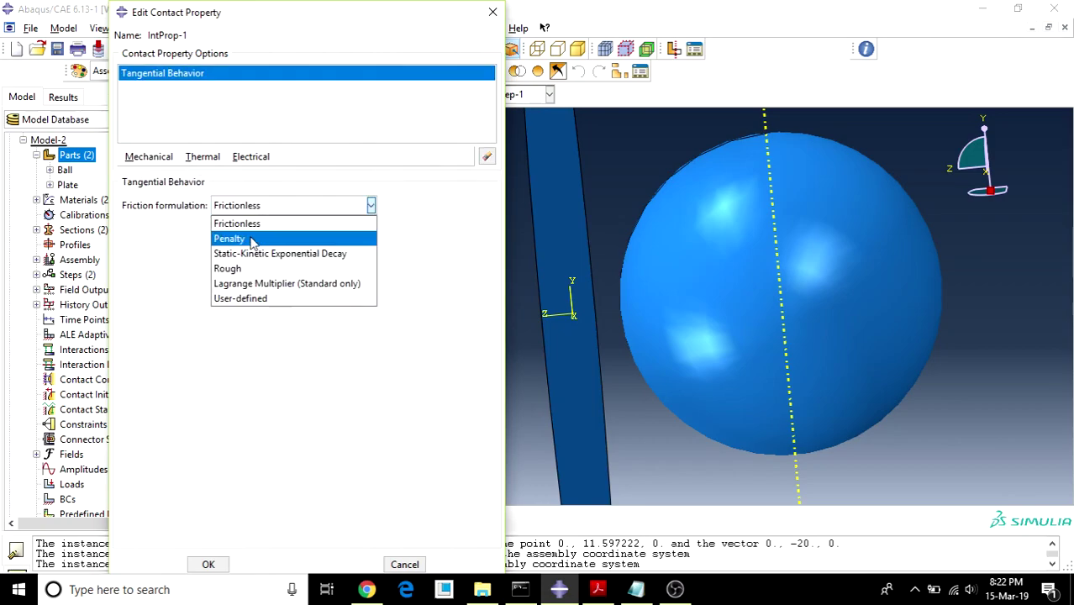
pyautogui.click(255, 236)
pyautogui.click(160, 371)
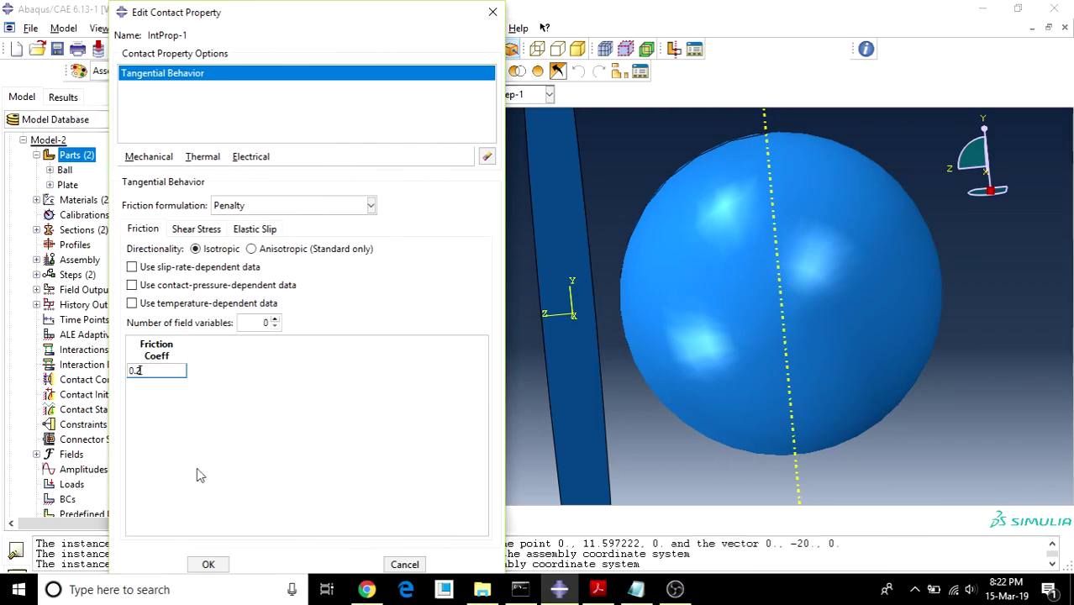
pyautogui.click(209, 563)
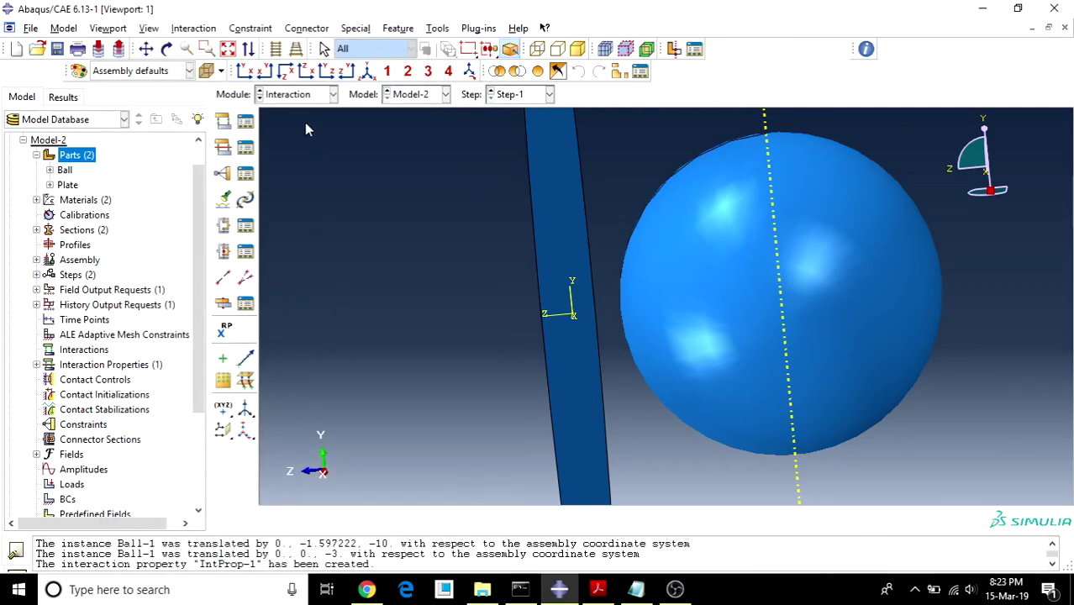
pyautogui.click(290, 97)
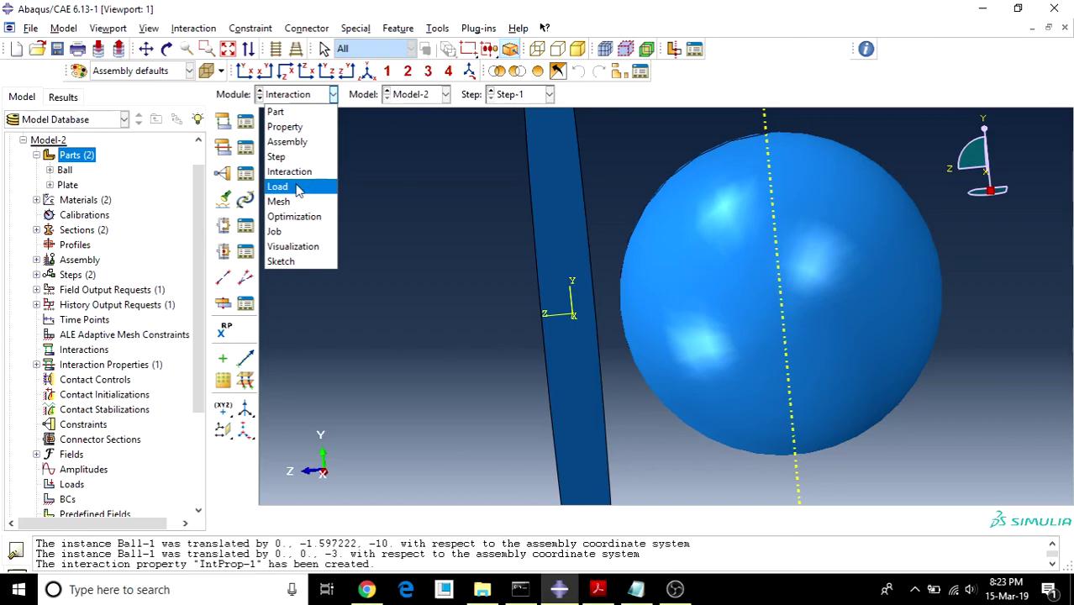
pyautogui.click(324, 173)
pyautogui.click(246, 148)
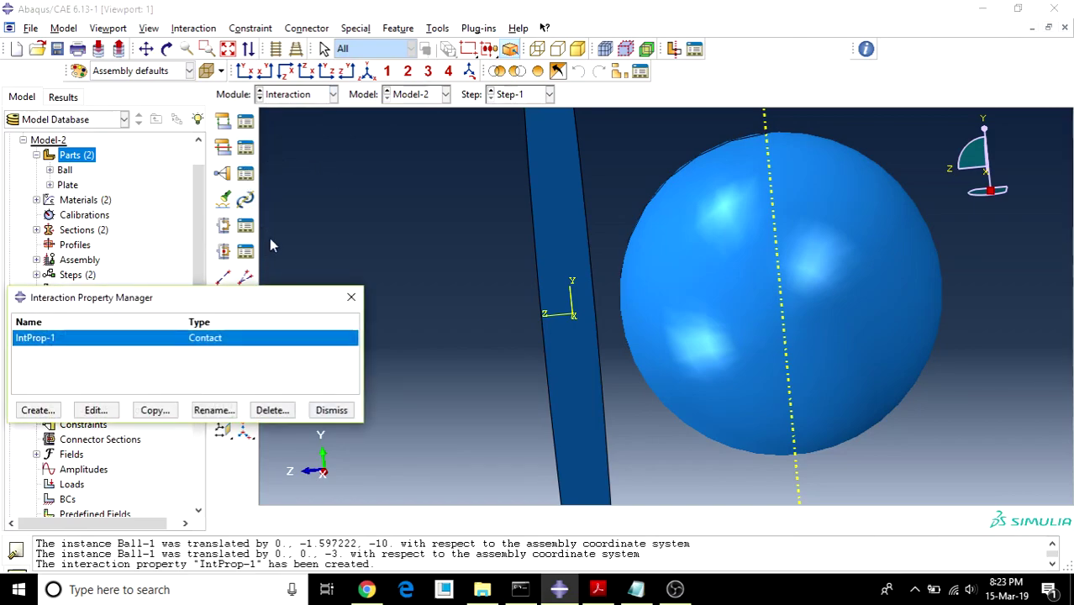
pyautogui.click(352, 290)
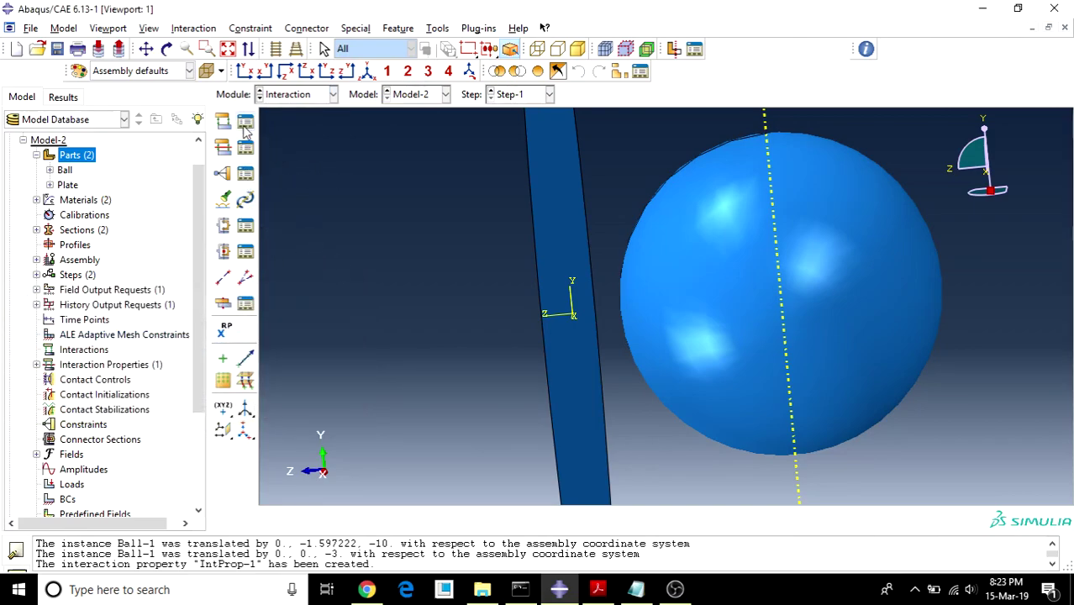
# - Create the General contact (Explicit) interaction Int-1 in Step-1 for all surfaces with self, using IntProp-1 as the global property
pyautogui.click(245, 124)
pyautogui.click(48, 292)
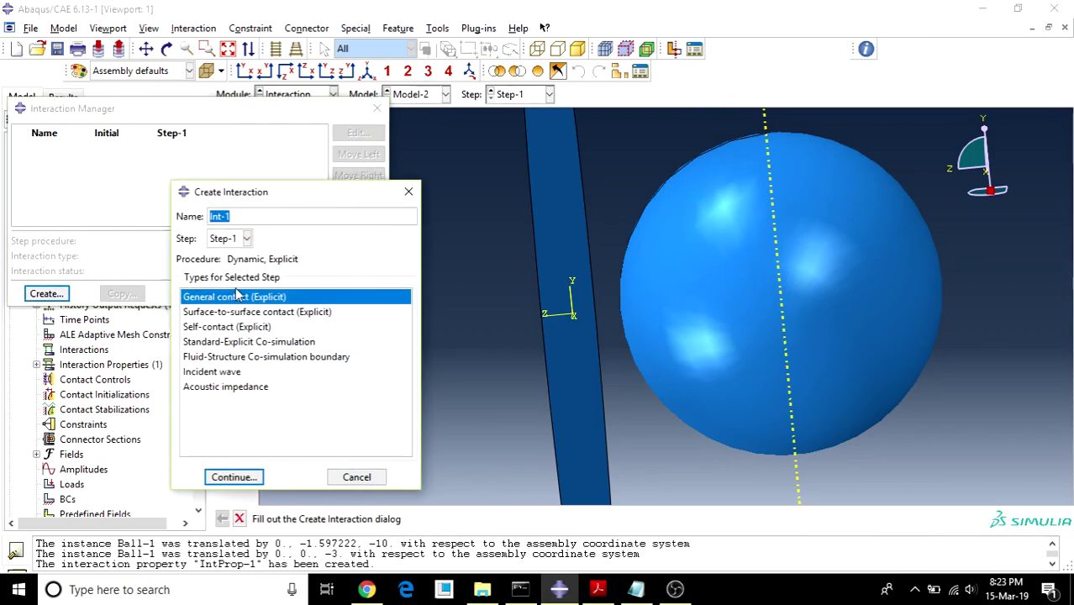
pyautogui.click(227, 476)
pyautogui.click(254, 395)
pyautogui.click(242, 412)
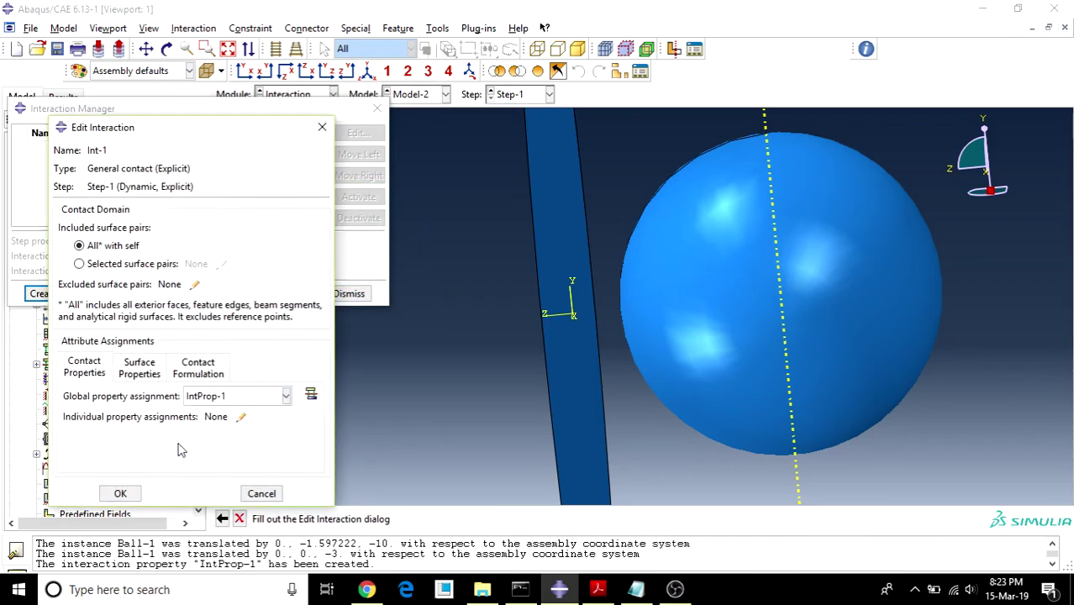
pyautogui.click(122, 494)
pyautogui.click(376, 109)
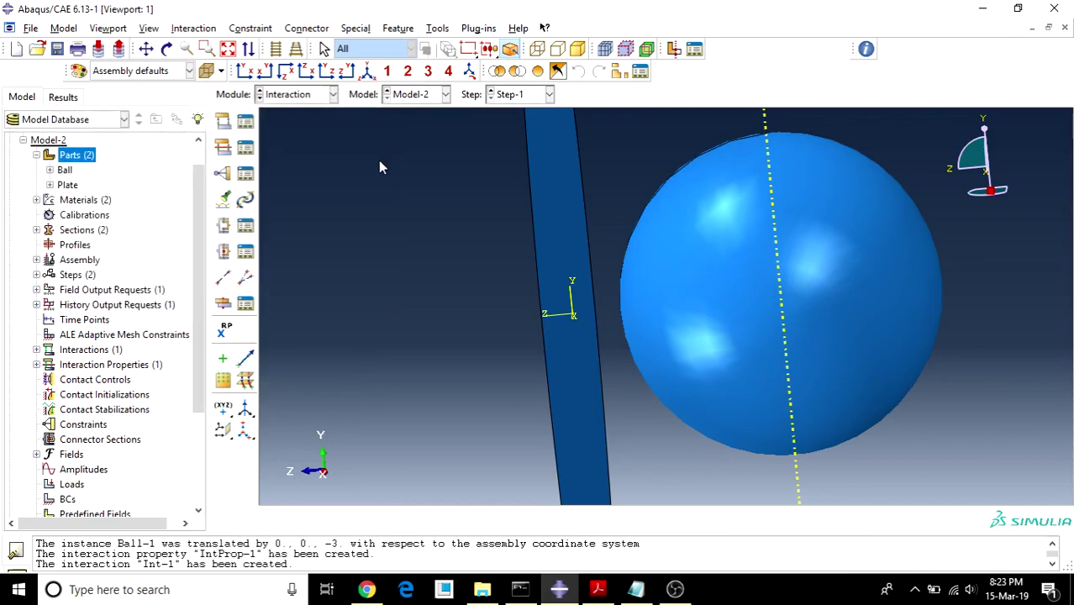
# - In the Load module, create an Encastre boundary condition in the Initial step on the plate's outer edge
pyautogui.click(301, 97)
pyautogui.click(301, 190)
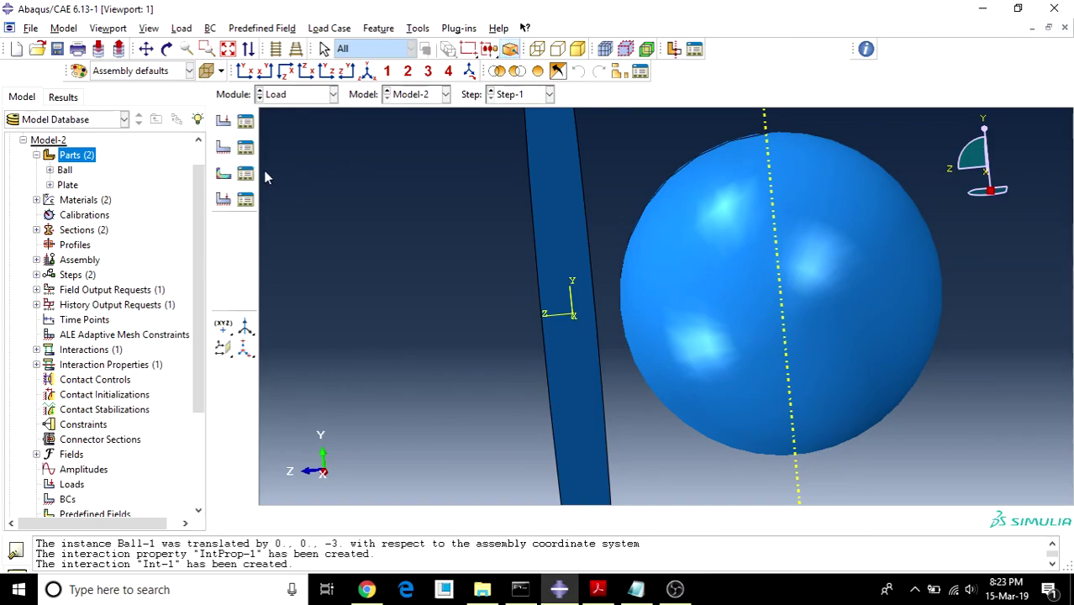
pyautogui.click(223, 147)
pyautogui.click(385, 271)
pyautogui.click(374, 289)
pyautogui.click(406, 490)
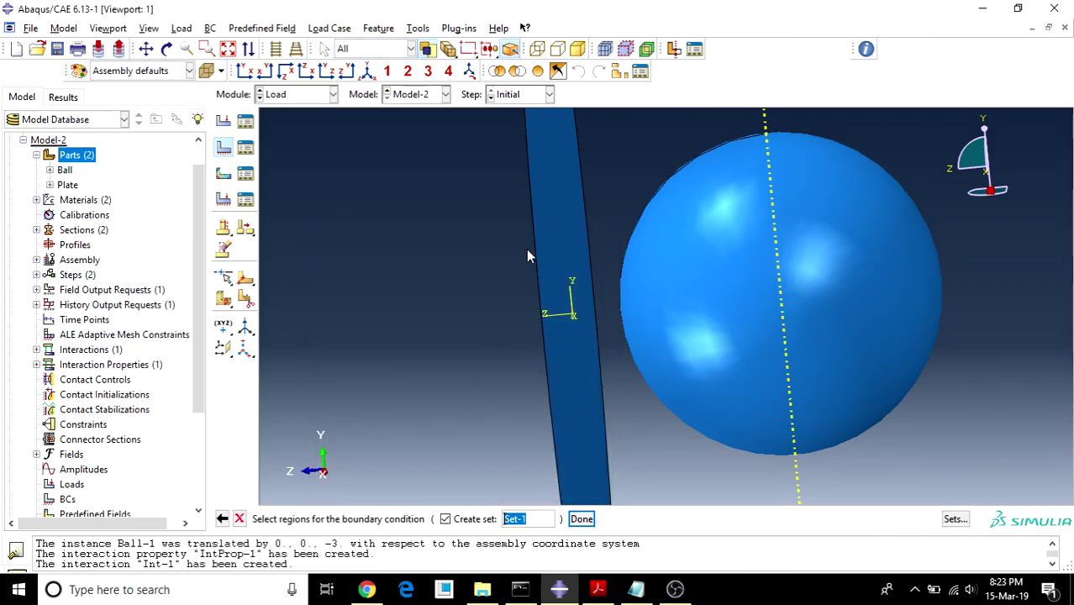
pyautogui.click(536, 254)
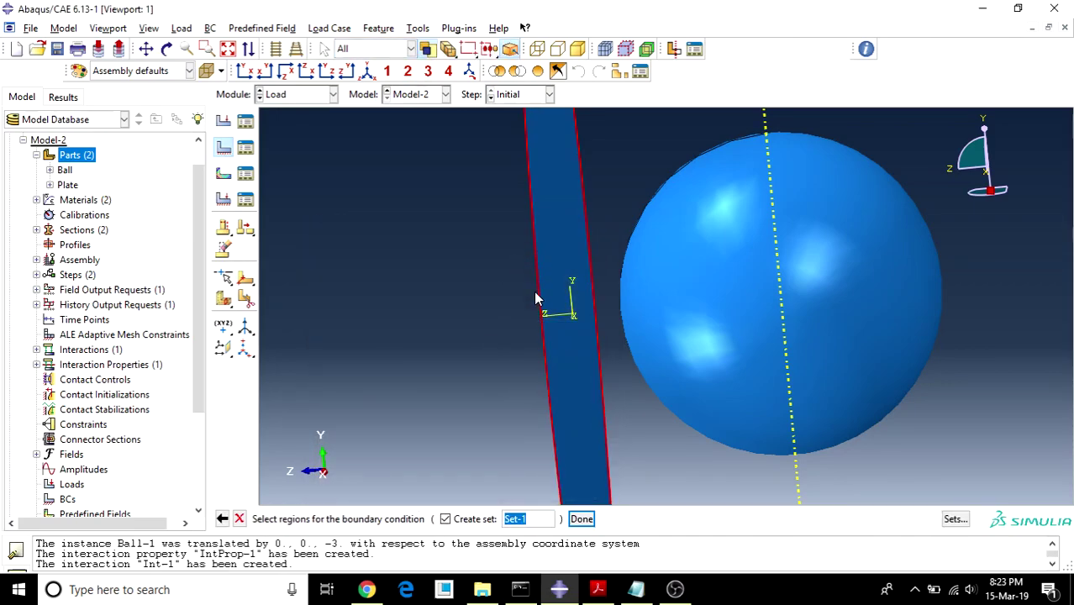
pyautogui.click(581, 520)
pyautogui.click(94, 357)
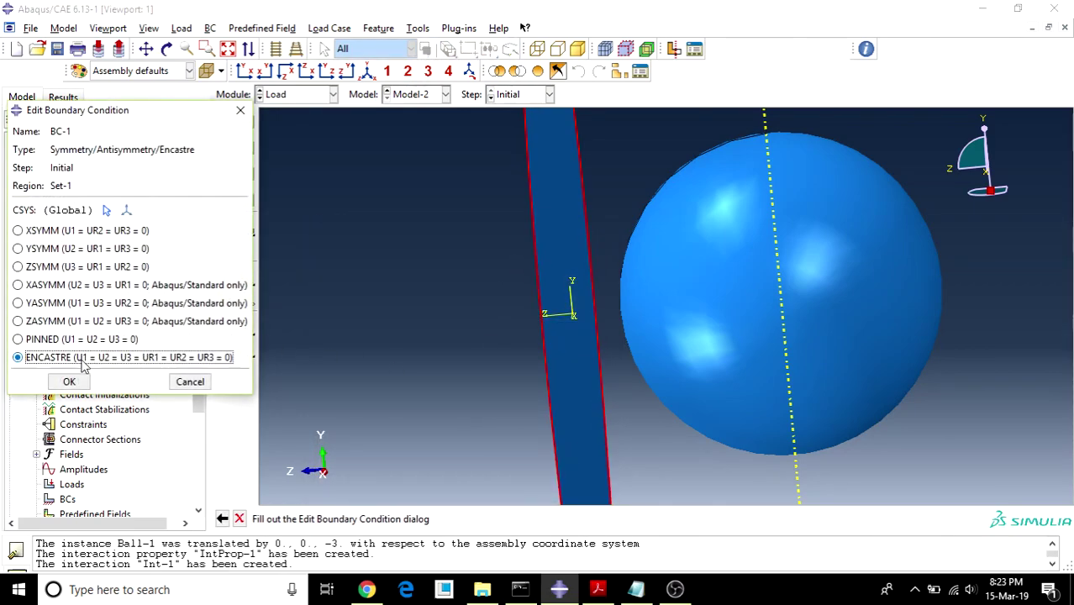
pyautogui.click(70, 380)
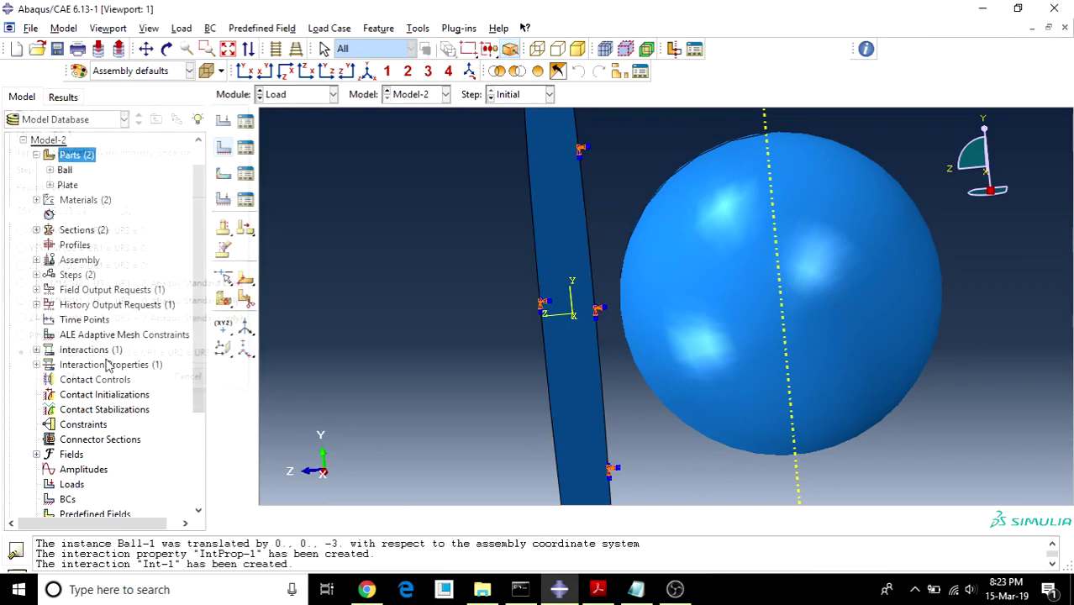
pyautogui.click(245, 123)
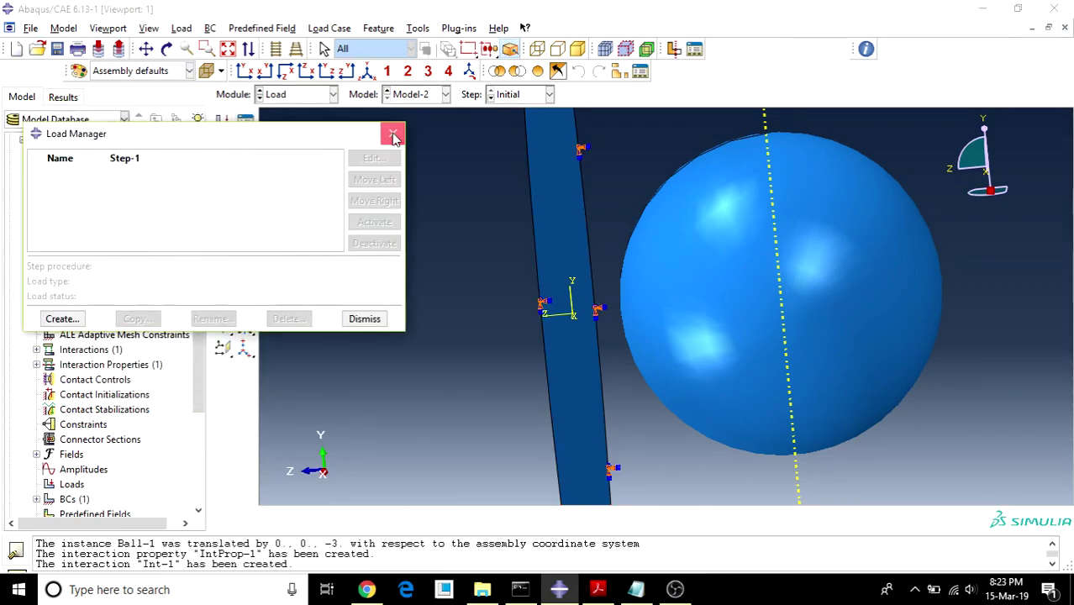
pyautogui.click(392, 133)
pyautogui.click(245, 123)
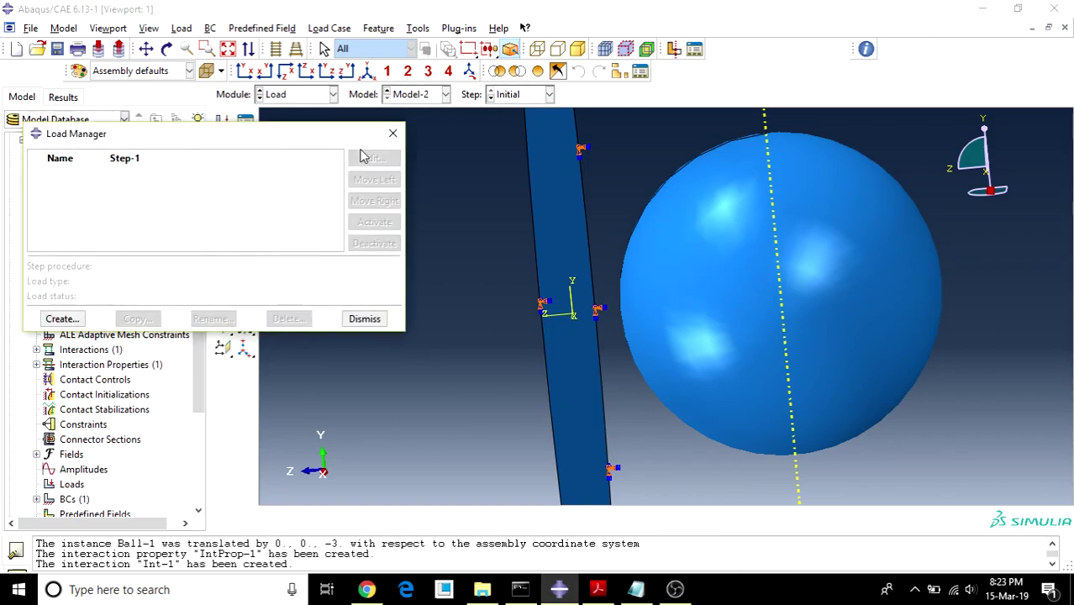
pyautogui.click(393, 132)
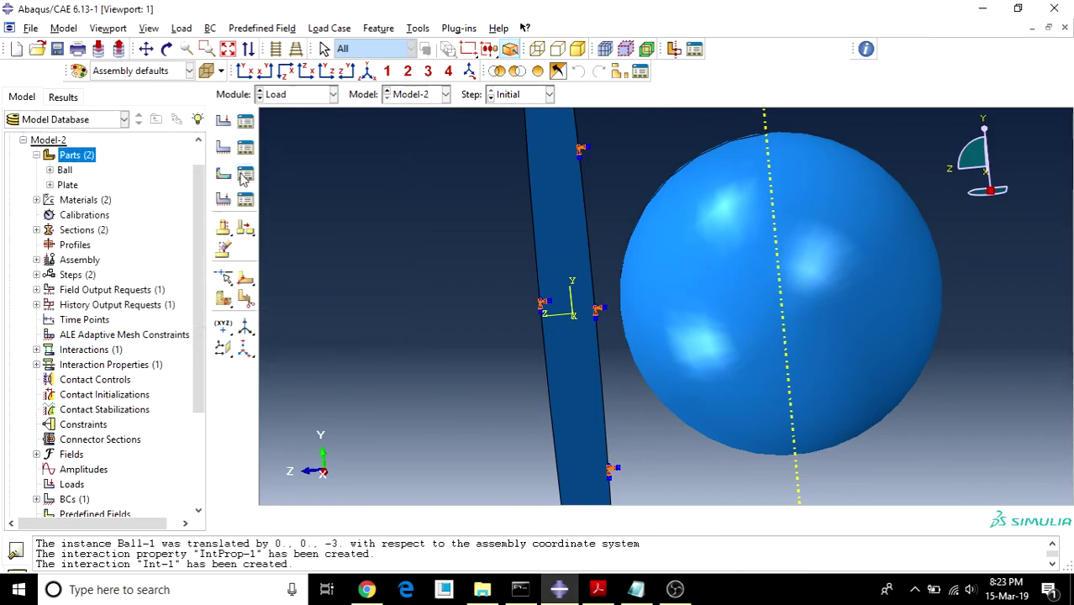
# - Create a uniform, translational-only Velocity predefined field in the Initial step on the ball, entering V3 so it moves toward the plate
pyautogui.click(246, 173)
pyautogui.click(56, 340)
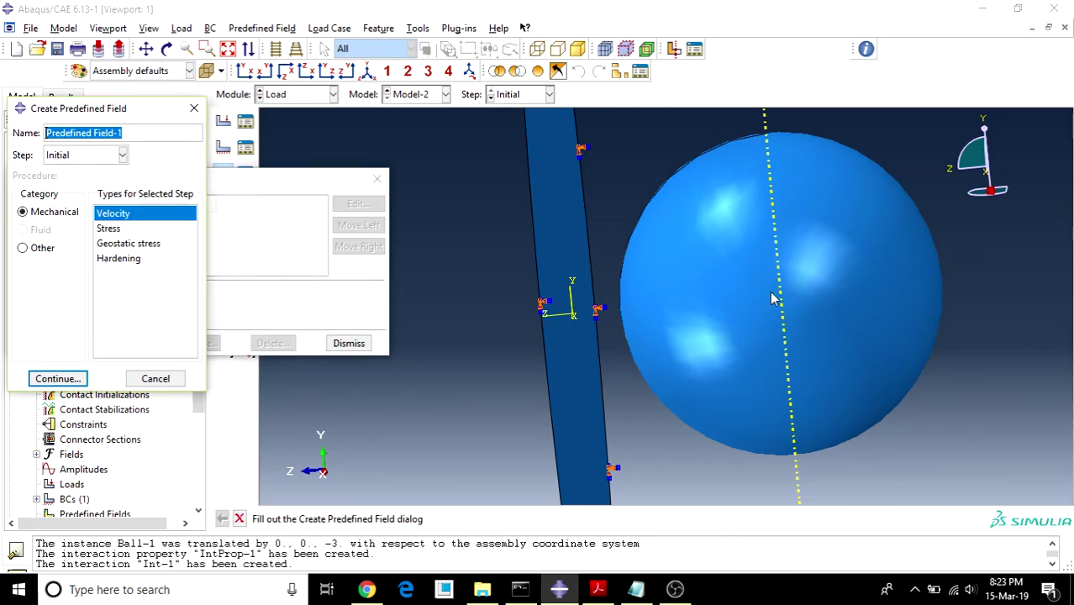
pyautogui.click(72, 378)
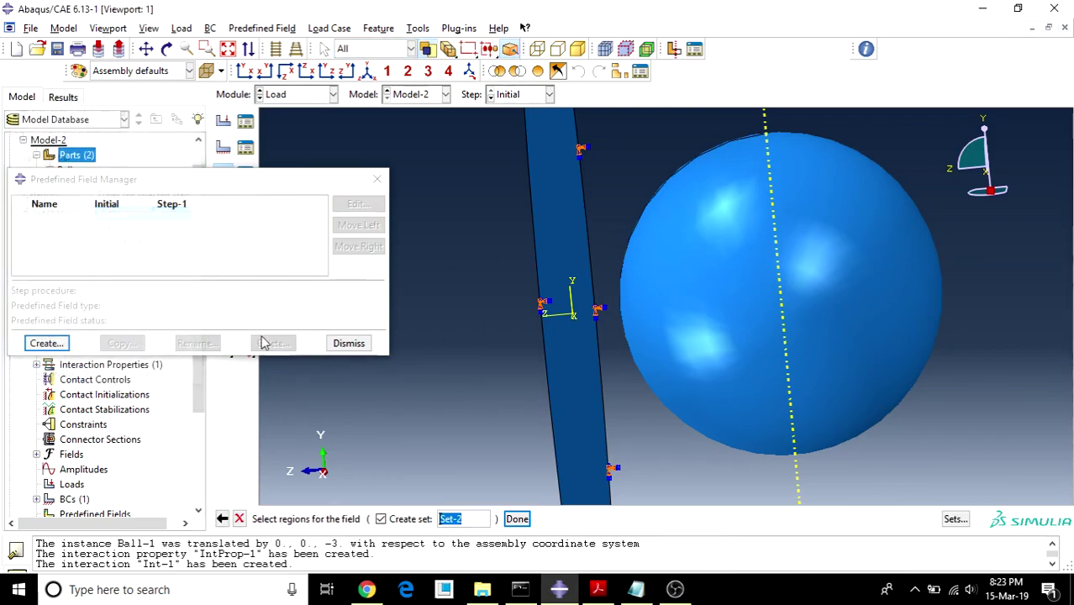
pyautogui.click(720, 302)
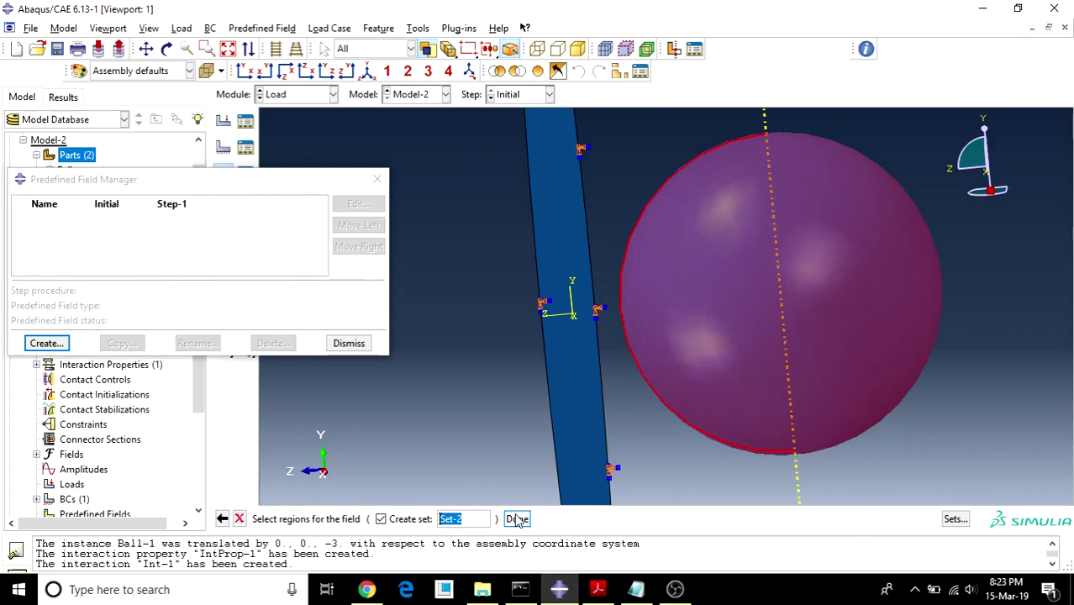
pyautogui.click(517, 518)
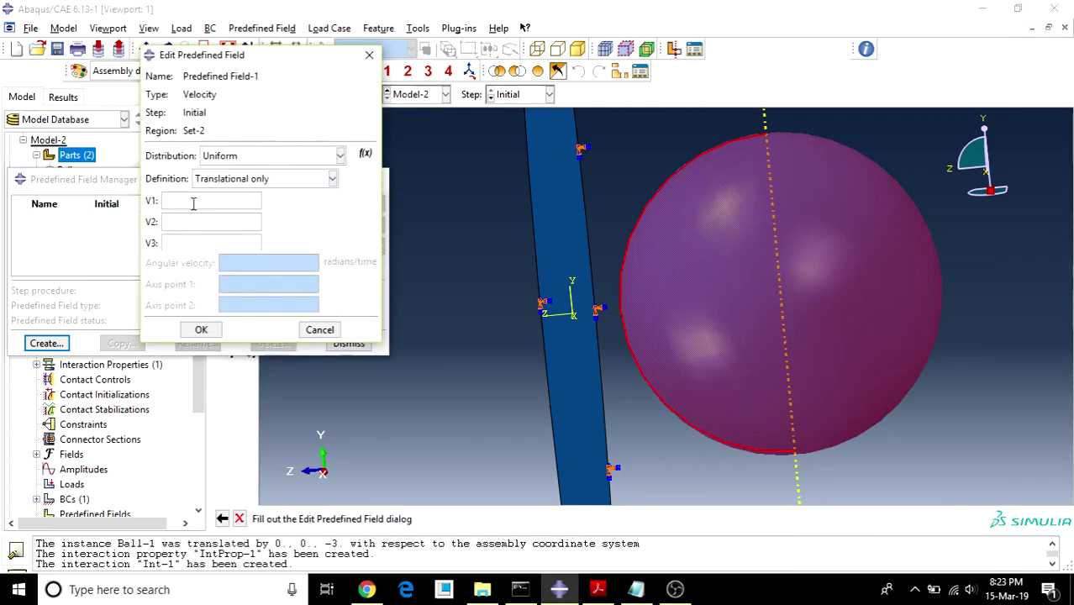
pyautogui.click(192, 243)
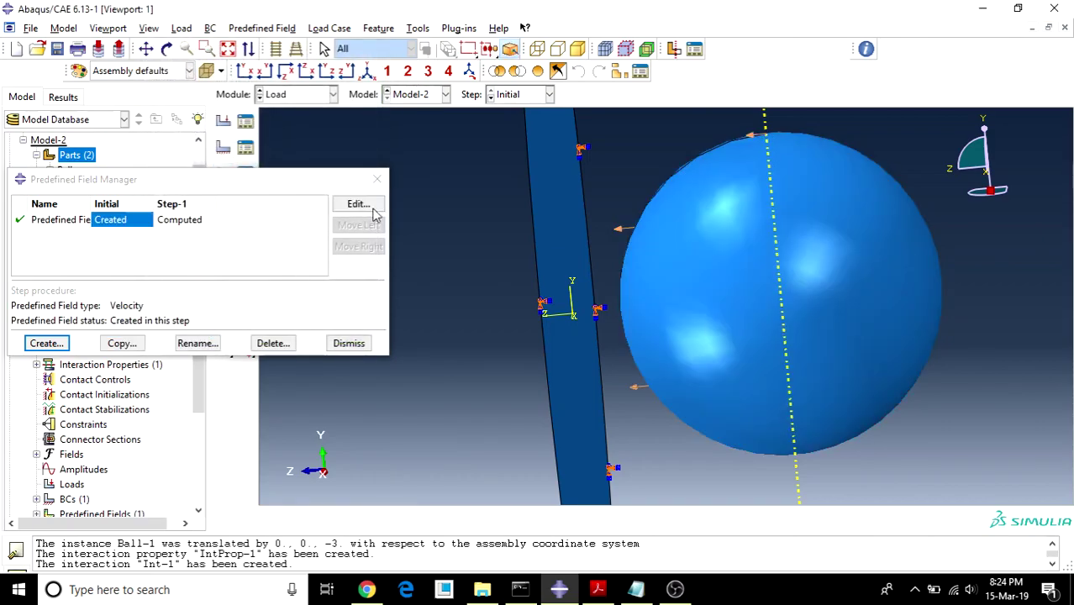
pyautogui.click(377, 180)
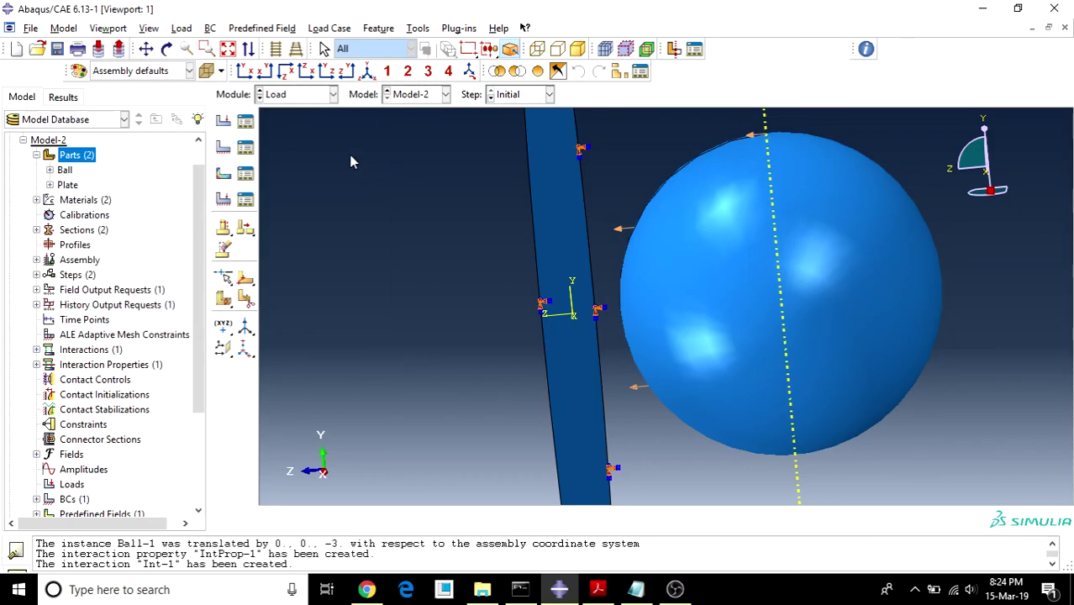
# - Switch to the Mesh module and work on the Ball part instead of the assembly
pyautogui.click(301, 96)
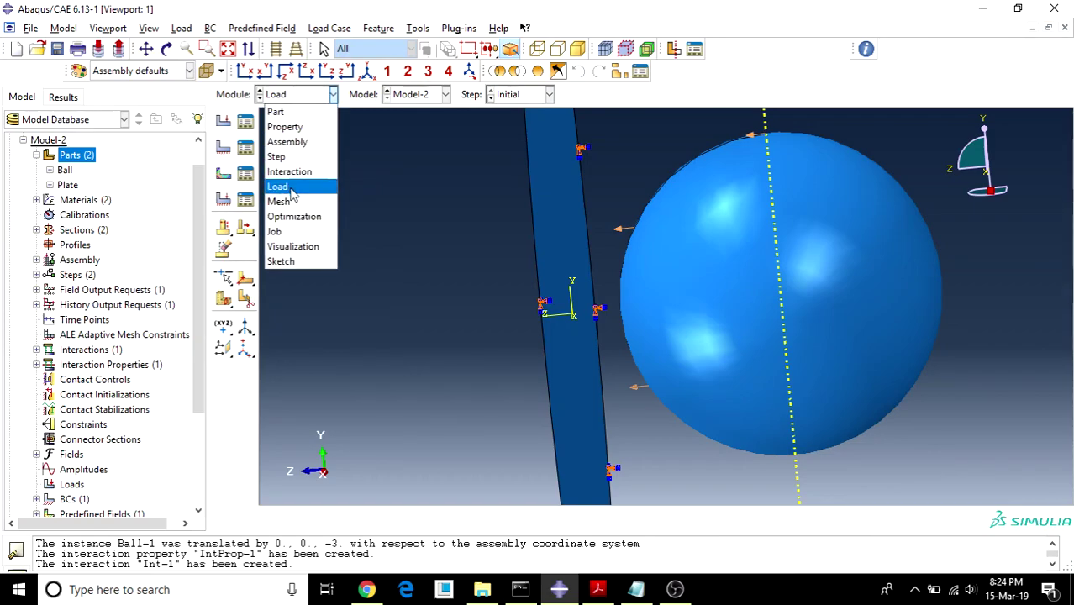
pyautogui.click(279, 202)
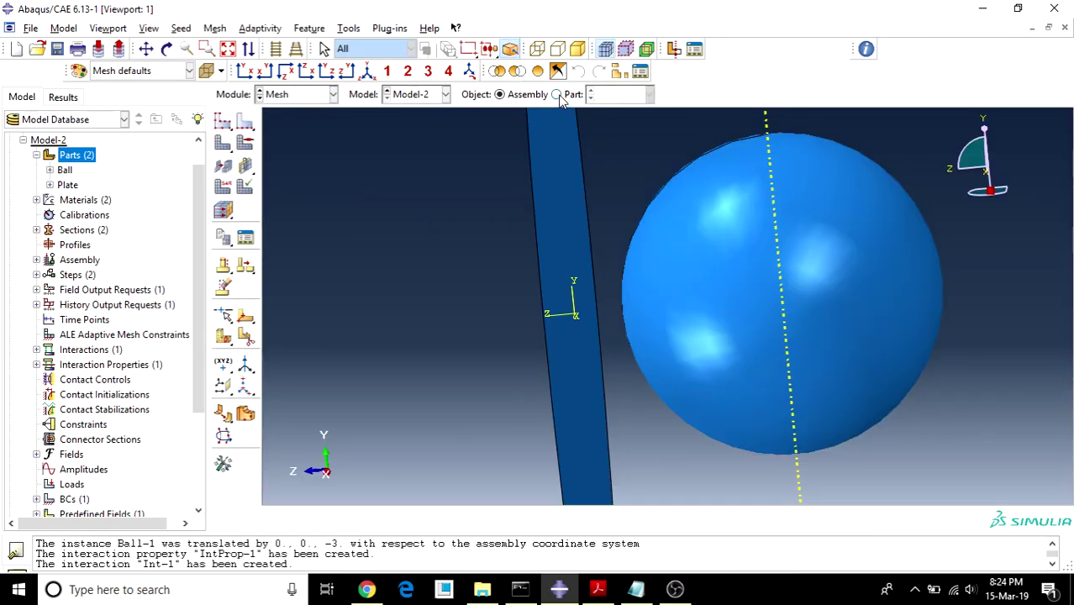
pyautogui.click(556, 94)
# - Try to mesh the Ball part with its assigned hex element shape
pyautogui.click(222, 145)
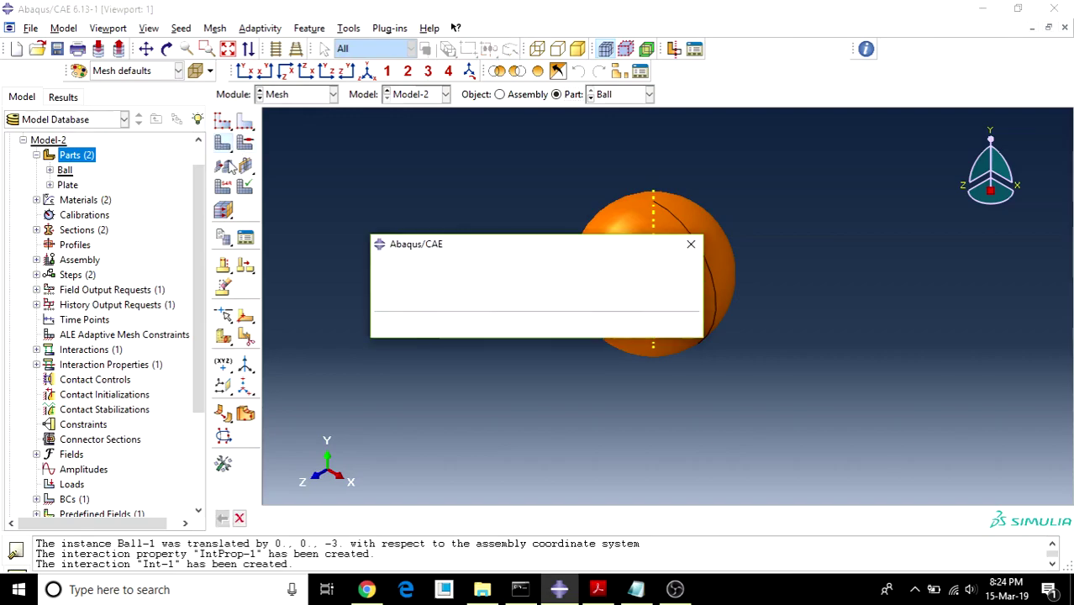
pyautogui.click(545, 322)
pyautogui.click(214, 27)
pyautogui.click(223, 29)
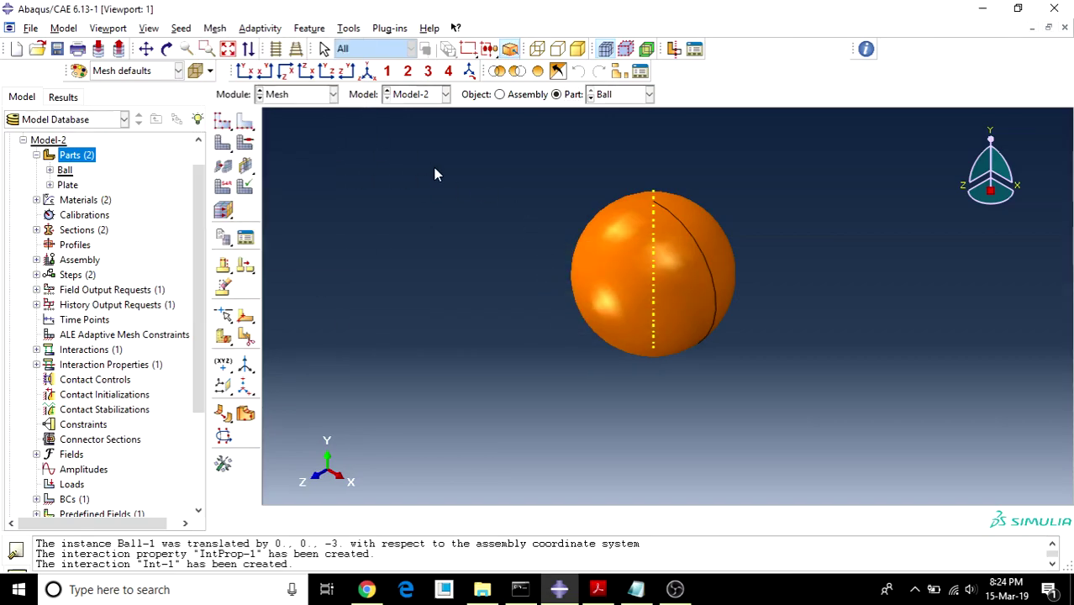
pyautogui.click(224, 145)
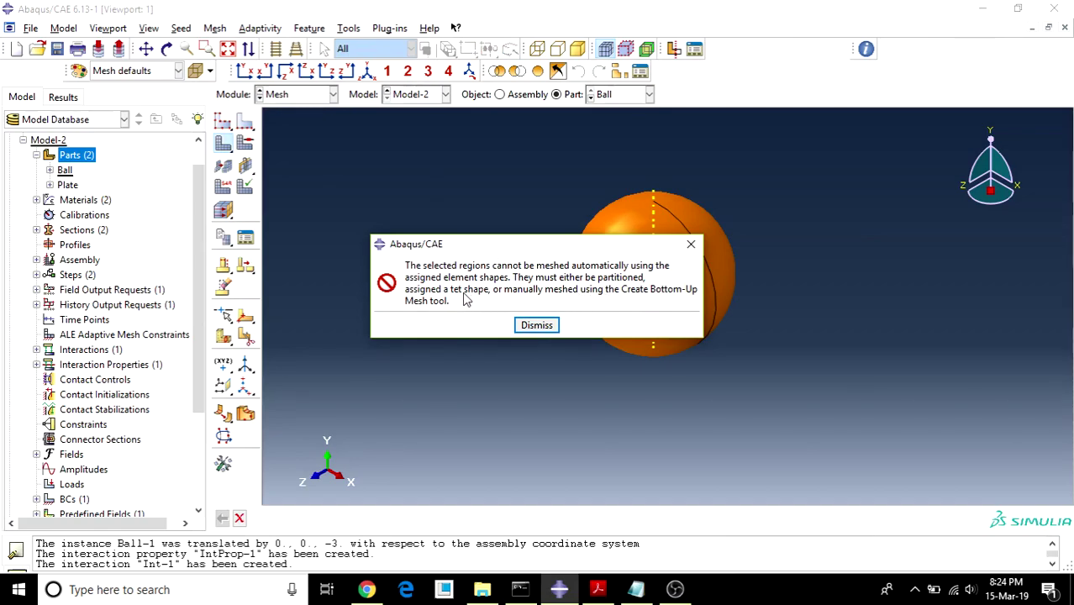
pyautogui.click(540, 326)
# - Set the ball's mesh controls to Tet elements with the Free technique and mesh the part
pyautogui.click(214, 29)
pyautogui.click(235, 45)
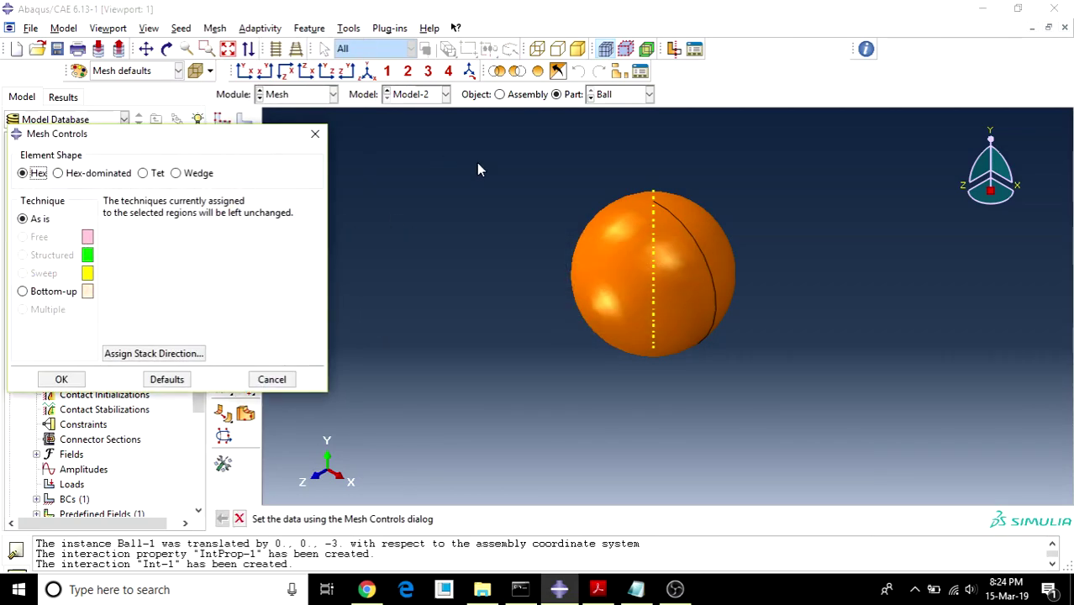
pyautogui.click(142, 173)
pyautogui.click(61, 378)
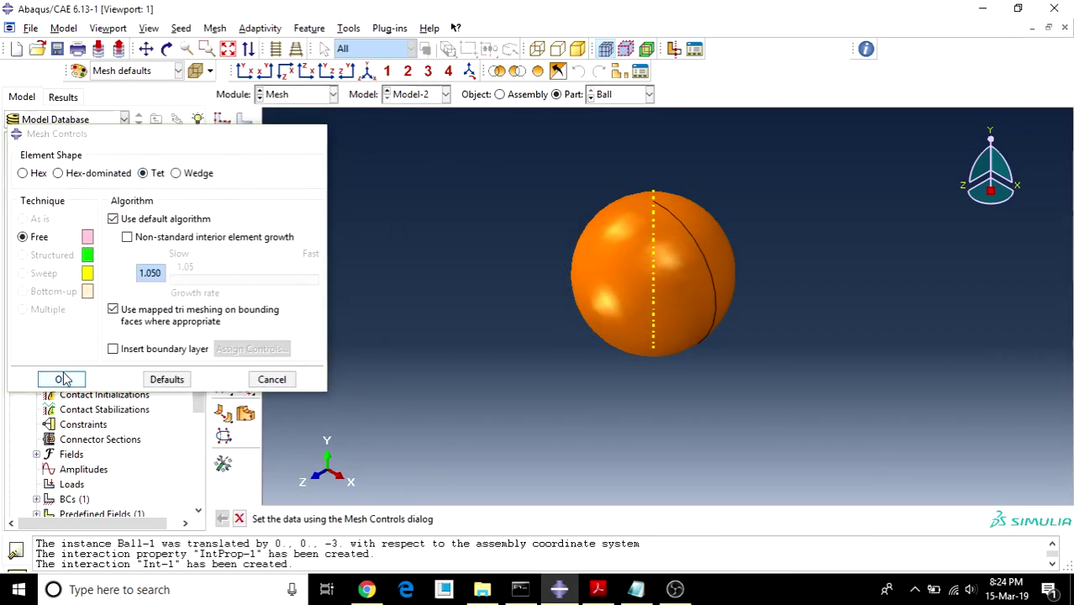
pyautogui.click(223, 145)
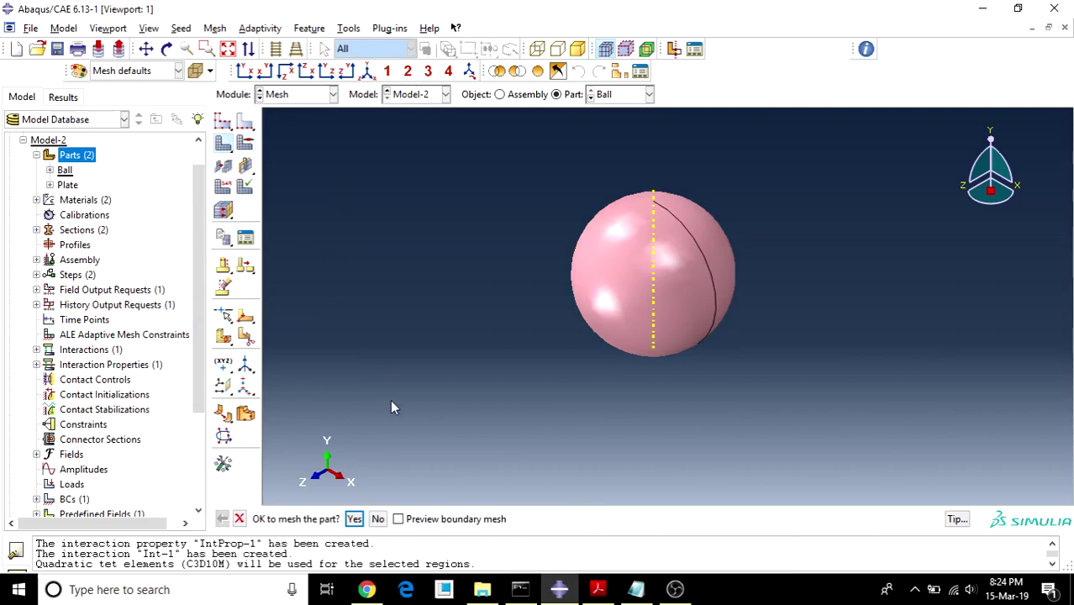
pyautogui.click(354, 521)
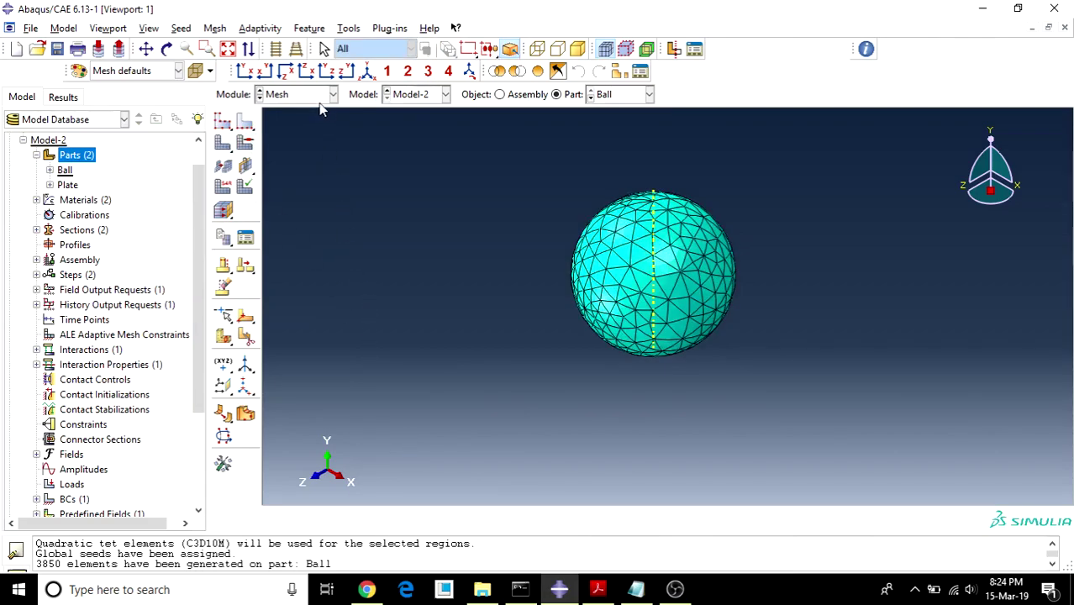
# - Assign the ball the Explicit library, quadratic 3D Stress tetrahedral element type with default element controls
pyautogui.click(215, 30)
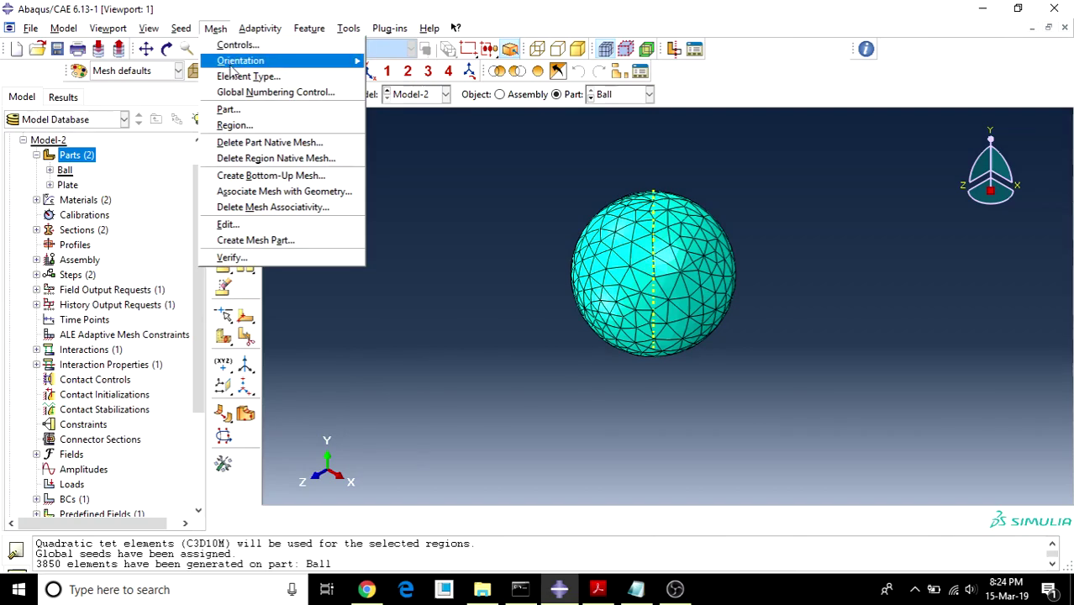
pyautogui.click(240, 74)
pyautogui.moveTo(532, 172); pyautogui.dragTo(805, 421)
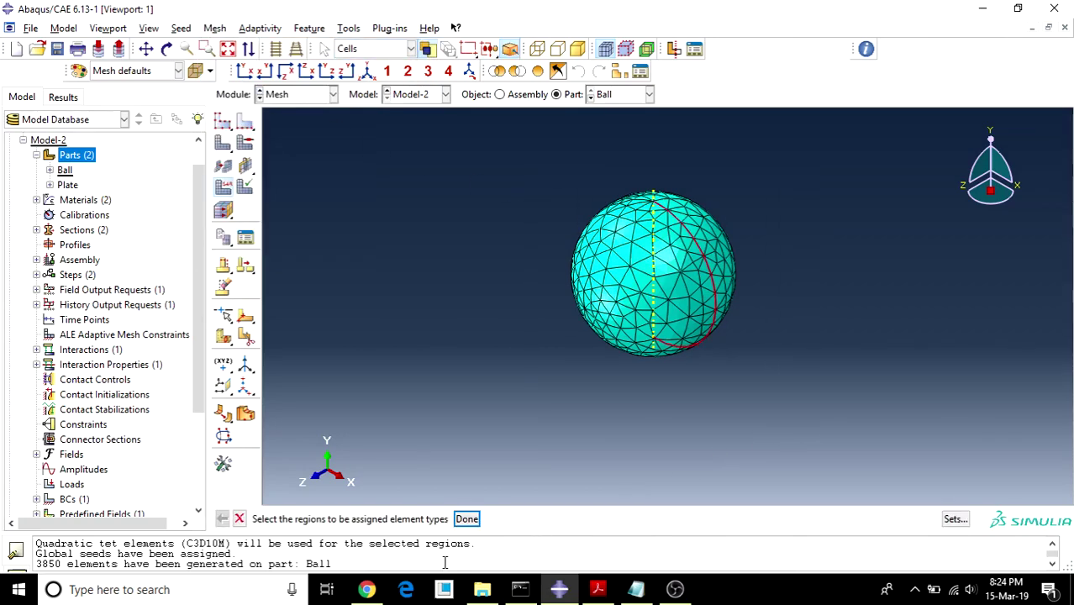
pyautogui.click(466, 519)
pyautogui.scroll(1, 586, 119)
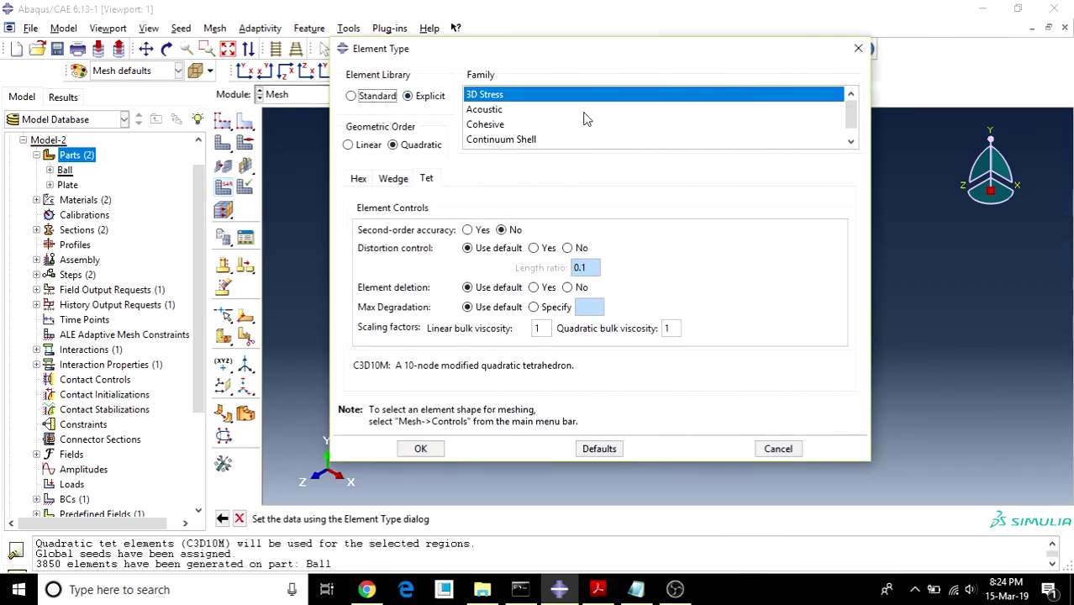
pyautogui.scroll(-1, 586, 119)
pyautogui.scroll(1, 585, 119)
pyautogui.scroll(-1, 582, 134)
pyautogui.click(422, 448)
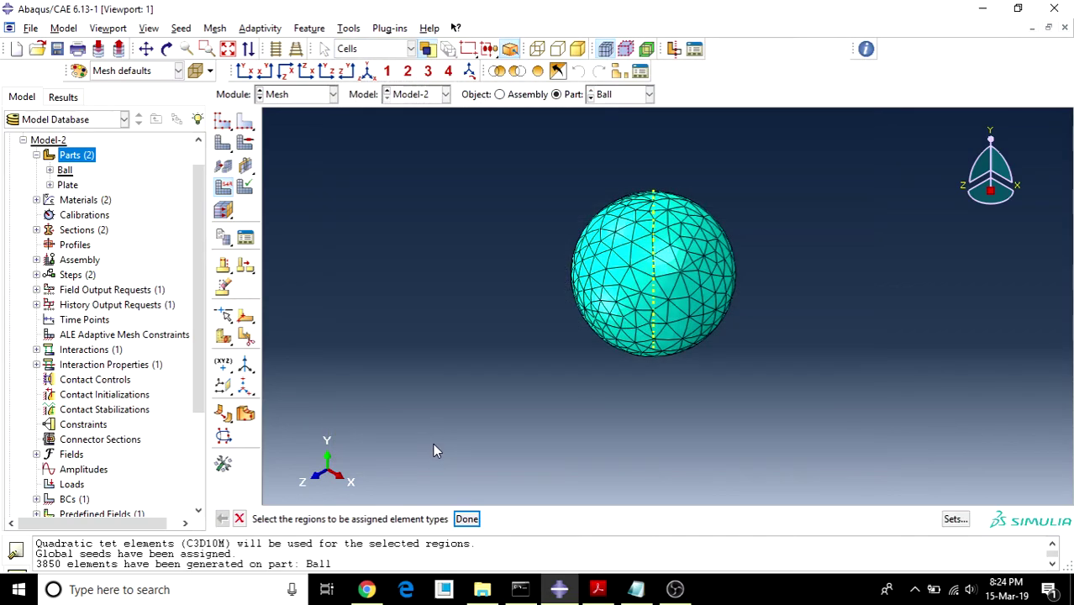
pyautogui.click(466, 519)
# - Mesh the Plate part with Quad-dominated elements, using the Free technique and the Advancing front algorithm
pyautogui.click(602, 96)
pyautogui.click(610, 126)
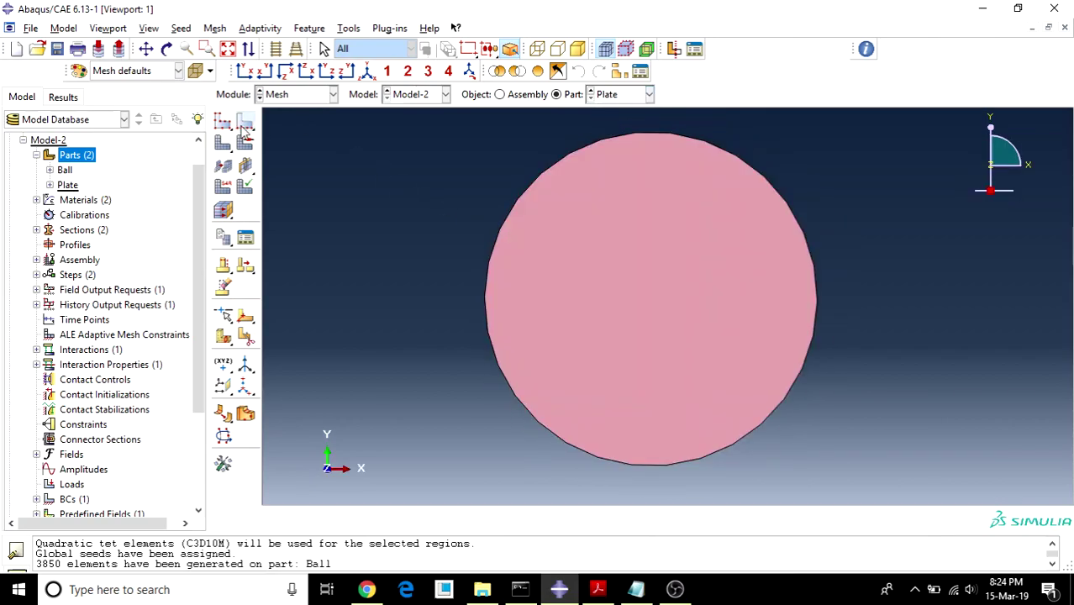
pyautogui.click(215, 28)
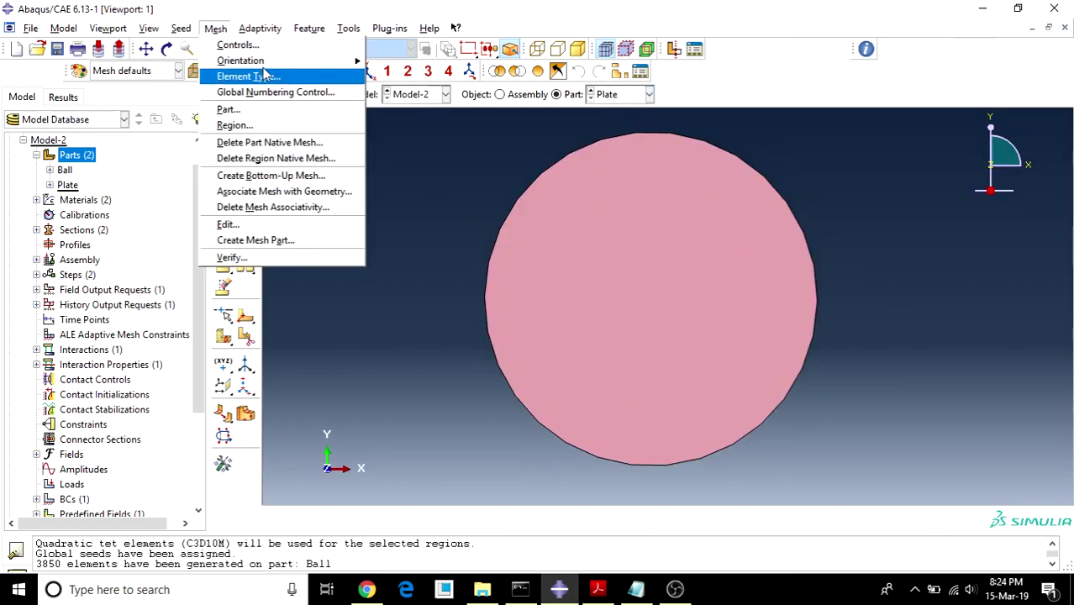
pyautogui.click(237, 45)
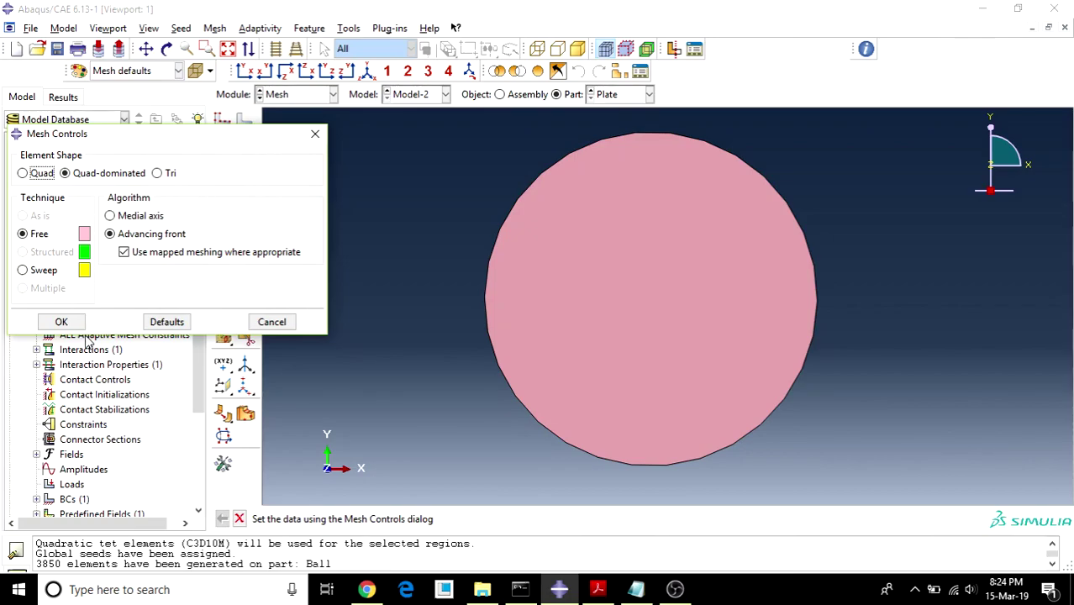
pyautogui.click(61, 322)
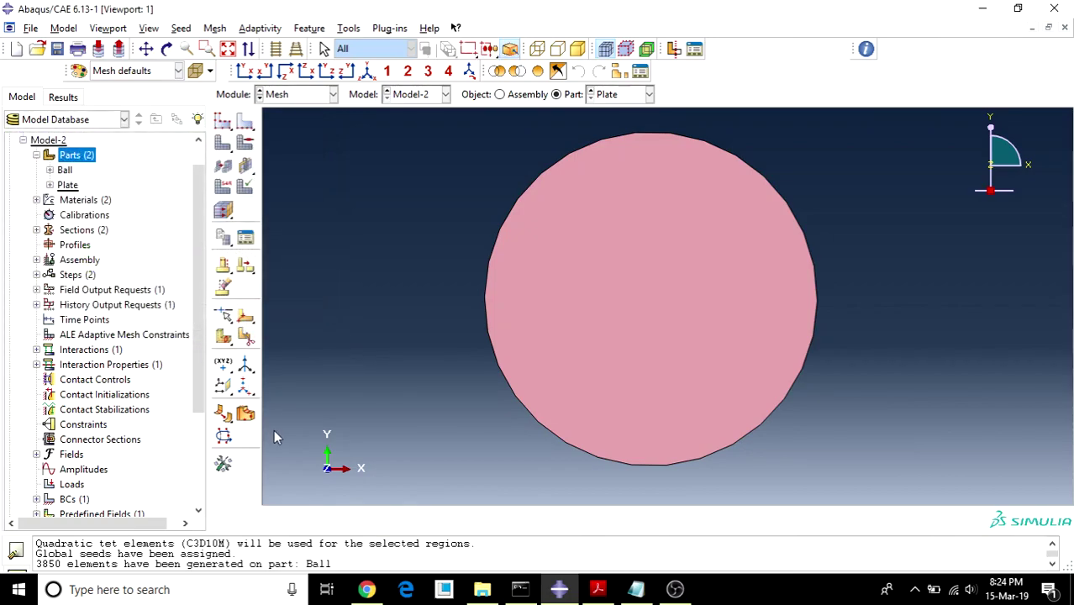
pyautogui.click(223, 143)
pyautogui.click(352, 518)
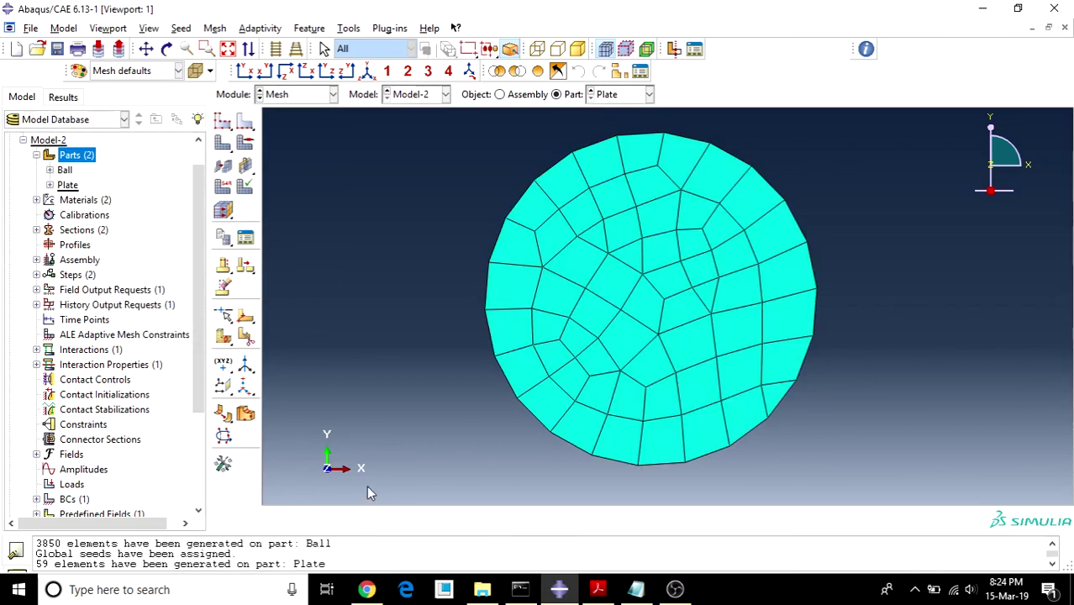
# - Reseed the Plate part with an approximate global size of 3, deleting the existing mesh, and mesh the part again
pyautogui.click(223, 122)
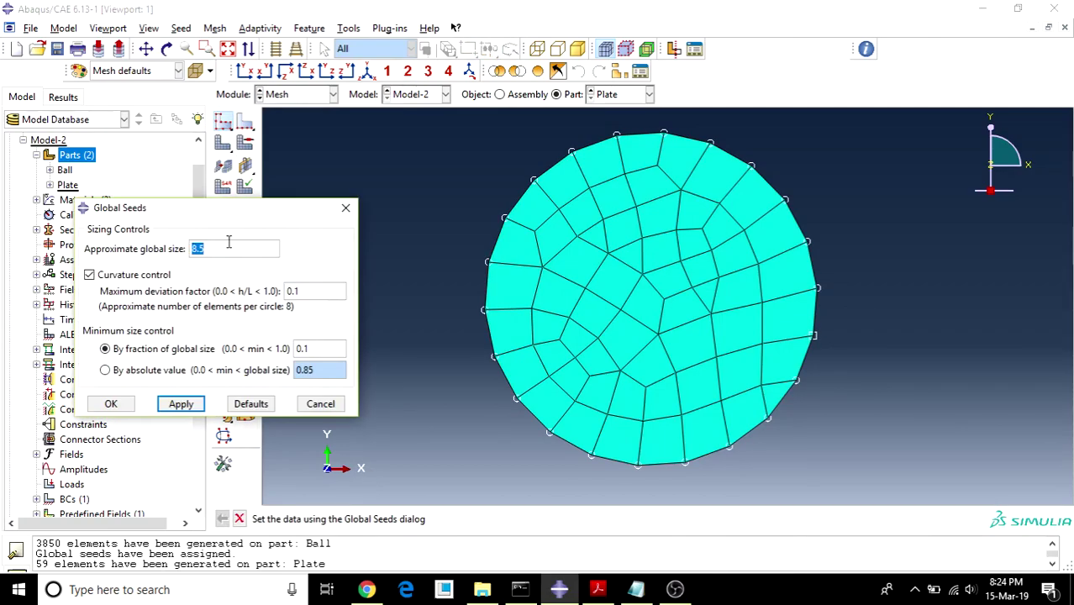
pyautogui.write('3')
pyautogui.click(181, 403)
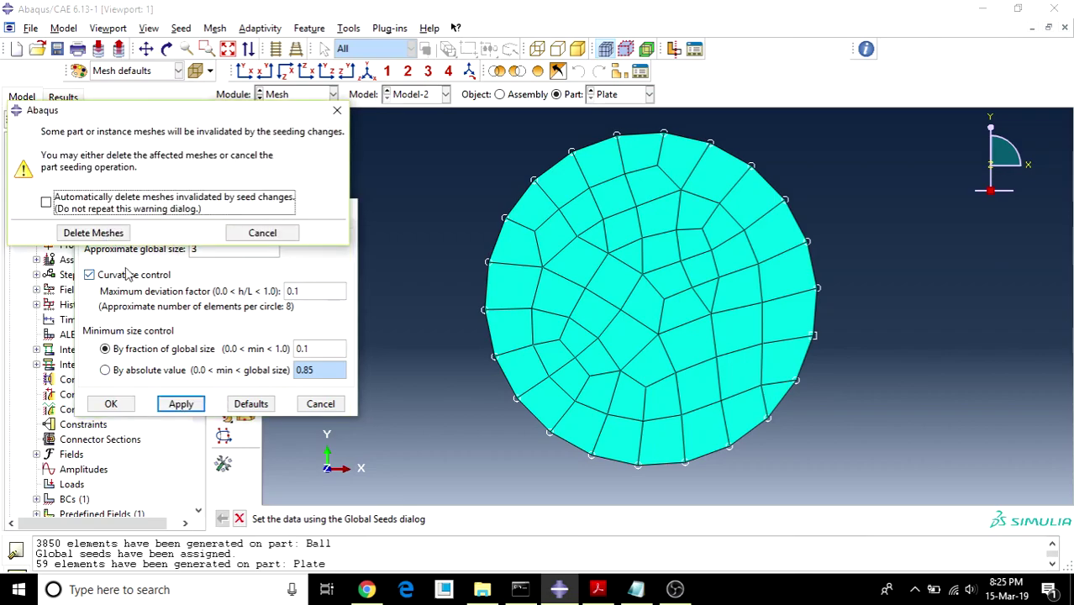
pyautogui.click(93, 233)
pyautogui.click(111, 403)
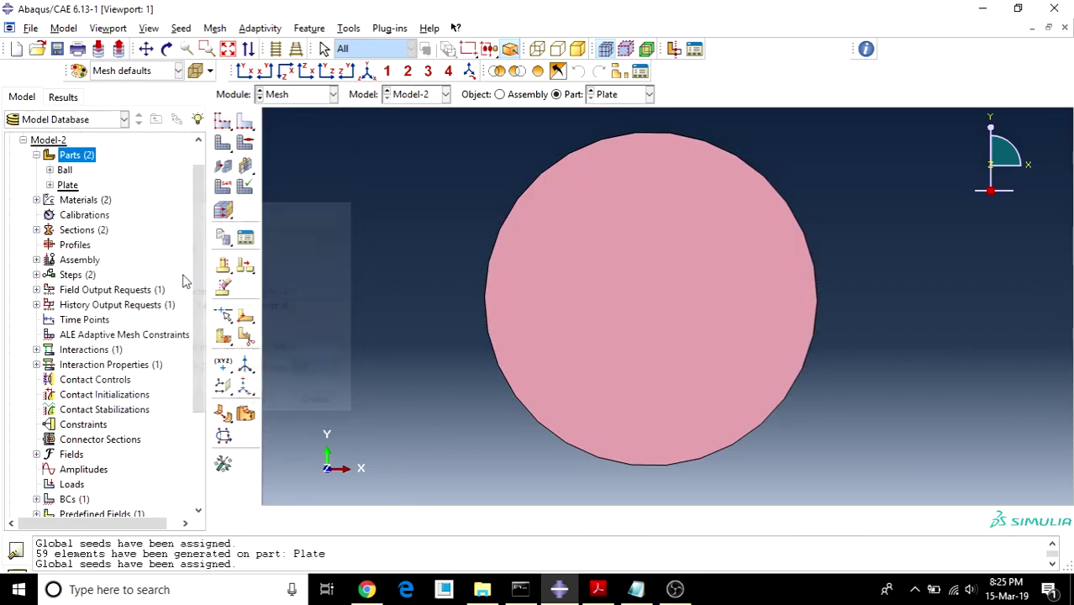
pyautogui.click(223, 145)
pyautogui.click(355, 517)
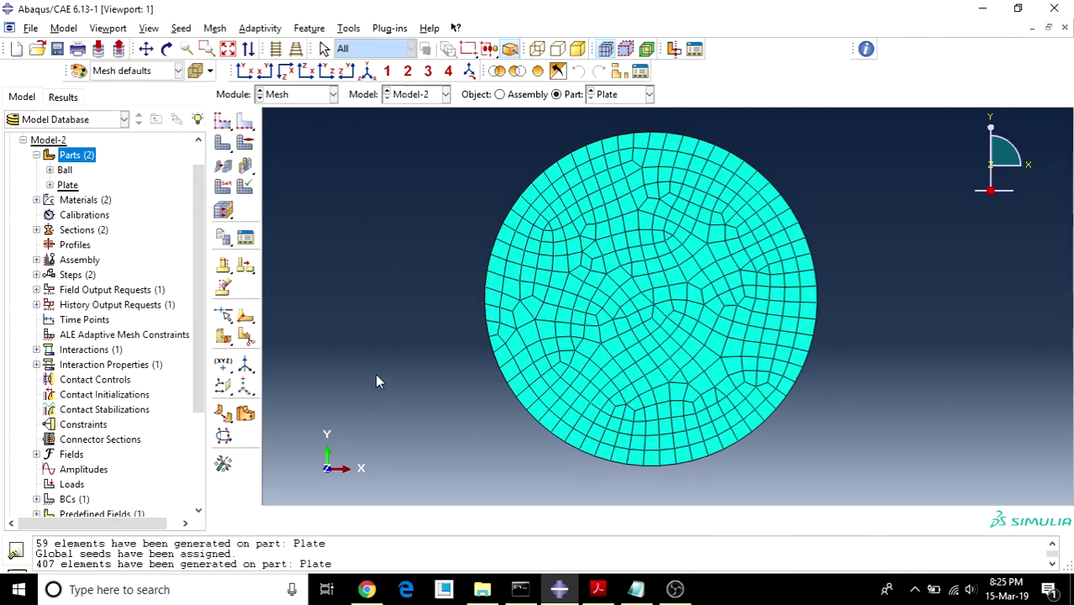
# - Assign the plate the Explicit library, linear Shell element type with reduced integration and default element controls
pyautogui.click(215, 28)
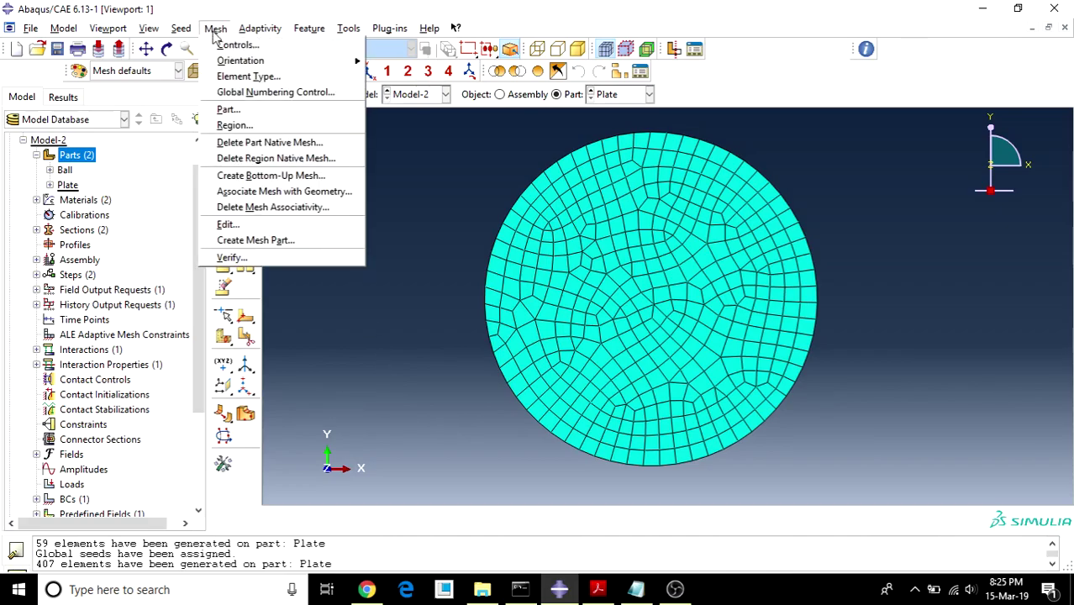
pyautogui.click(250, 72)
pyautogui.click(514, 252)
pyautogui.click(564, 518)
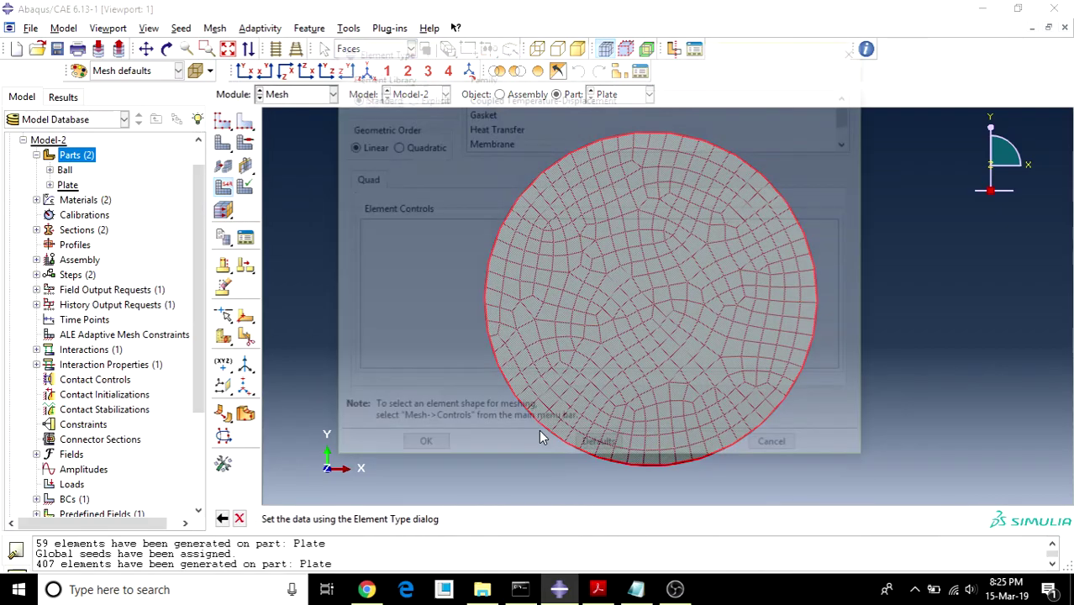
pyautogui.click(425, 97)
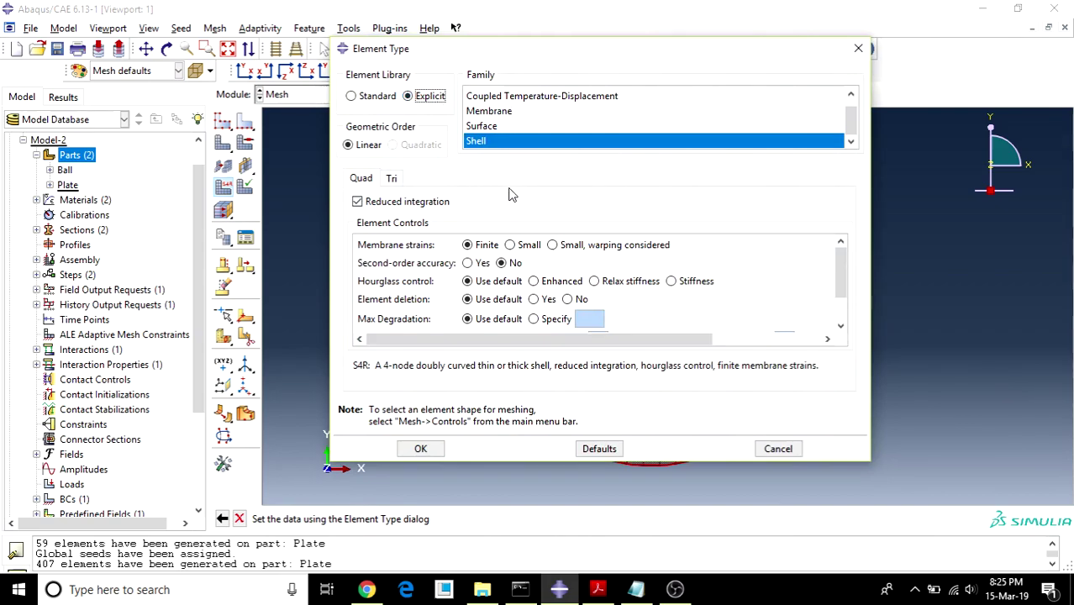
pyautogui.click(422, 449)
pyautogui.click(565, 518)
# - Add the STATUS variable from the State/Field/User/Time group to the F-Output-1 field output request of Step-1
pyautogui.click(317, 97)
pyautogui.click(301, 156)
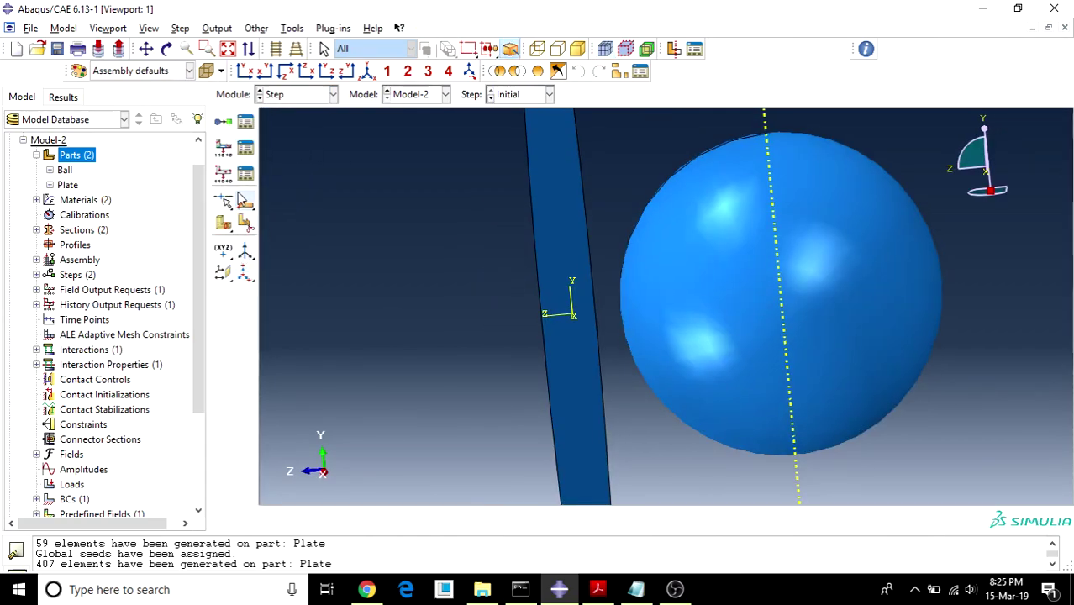
pyautogui.click(246, 149)
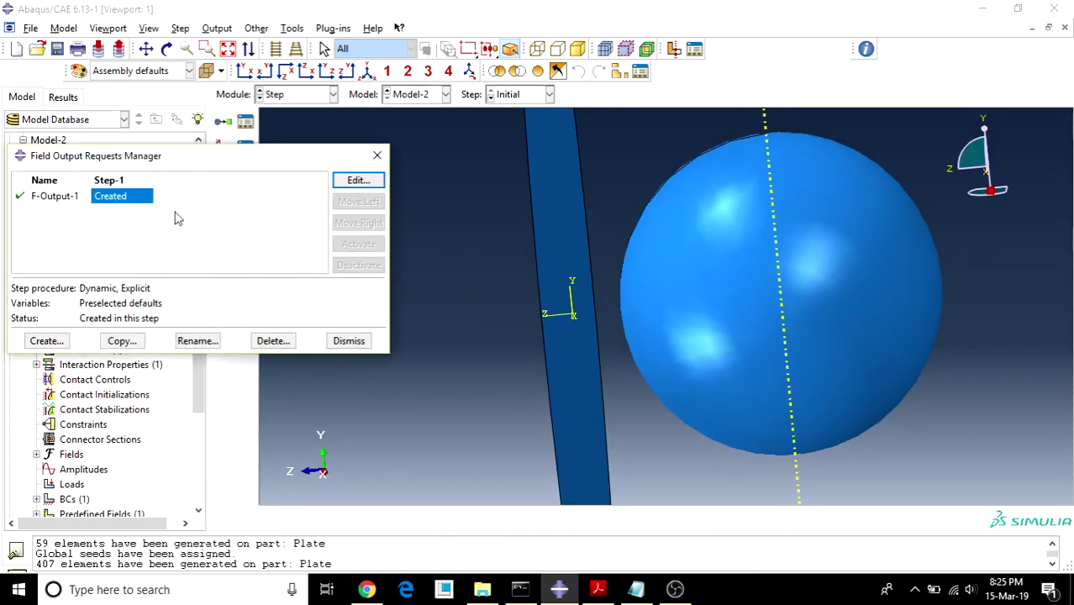
pyautogui.click(349, 182)
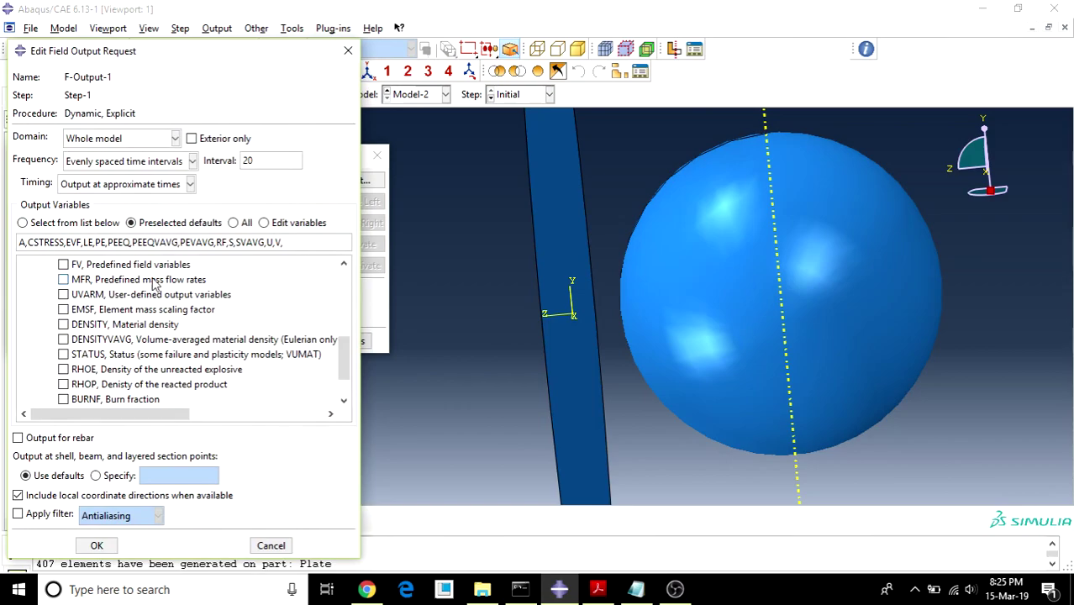
pyautogui.scroll(10, 153, 290)
pyautogui.scroll(-10, 158, 302)
pyautogui.scroll(-1, 158, 304)
pyautogui.scroll(6, 143, 311)
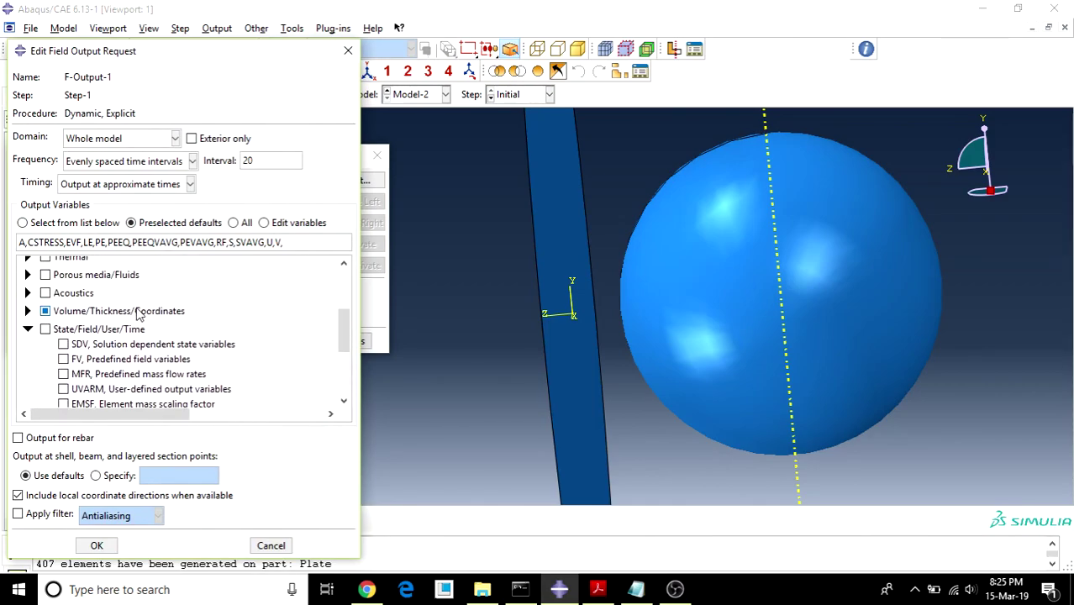
pyautogui.scroll(-2, 67, 337)
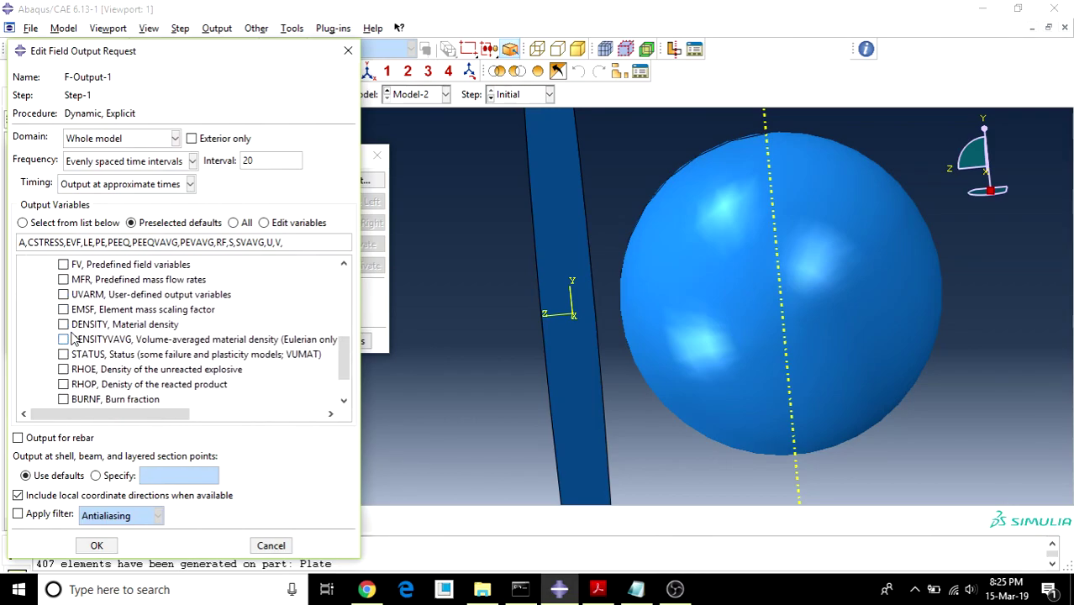
pyautogui.scroll(2, 67, 323)
pyautogui.scroll(-3, 67, 326)
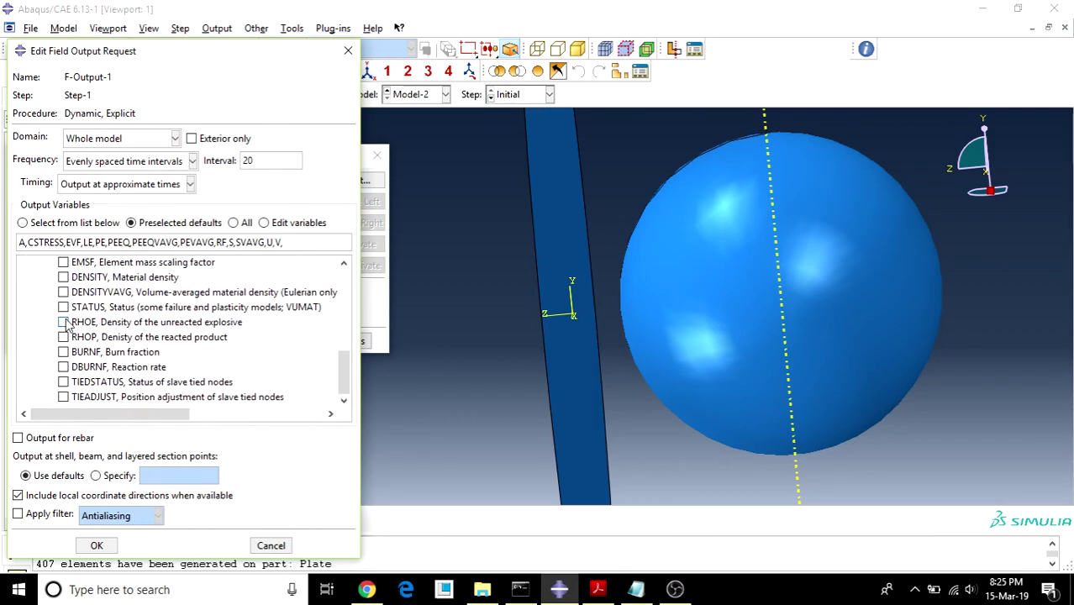
pyautogui.click(63, 306)
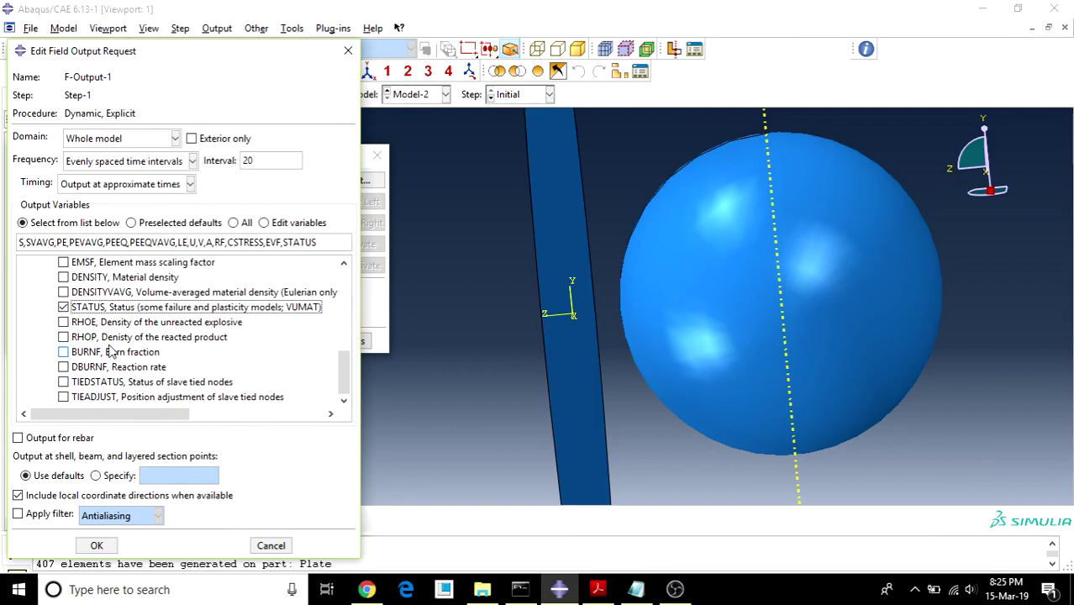
pyautogui.scroll(4, 109, 352)
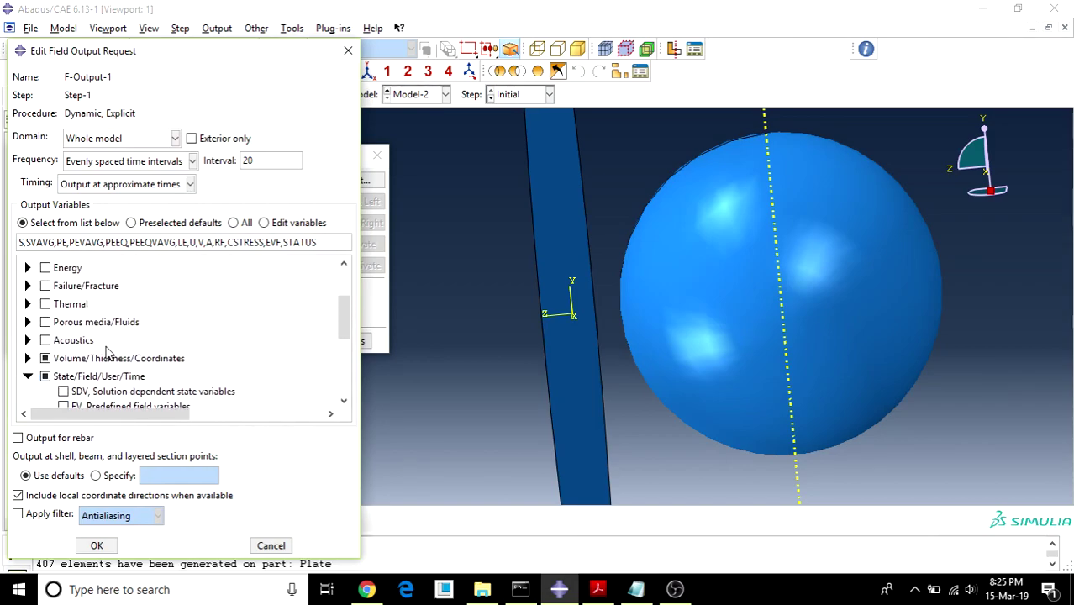
pyautogui.scroll(2, 107, 351)
pyautogui.scroll(-1, 107, 351)
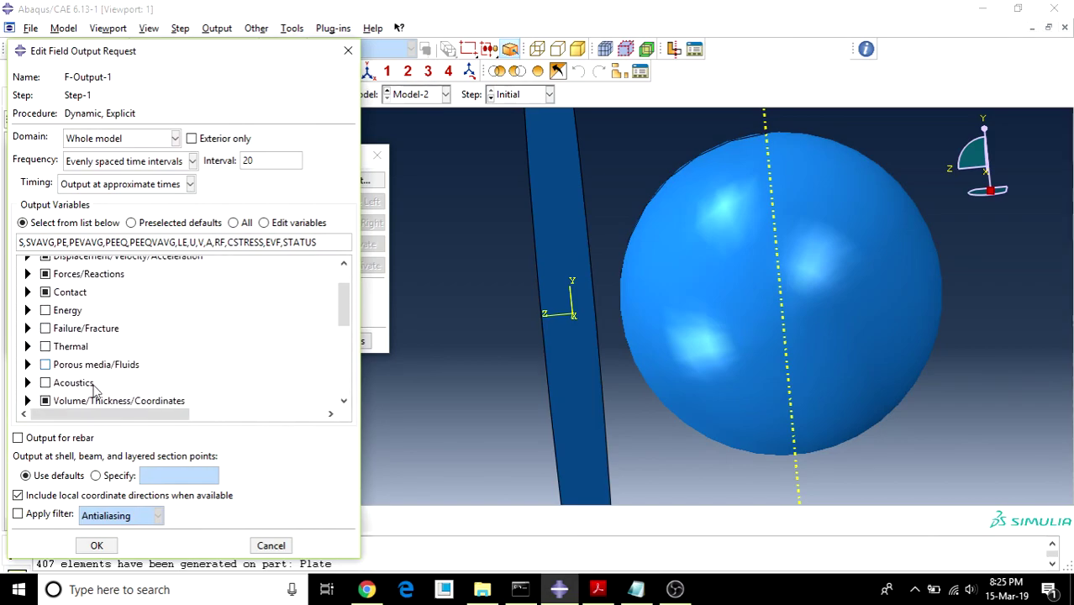
pyautogui.click(97, 546)
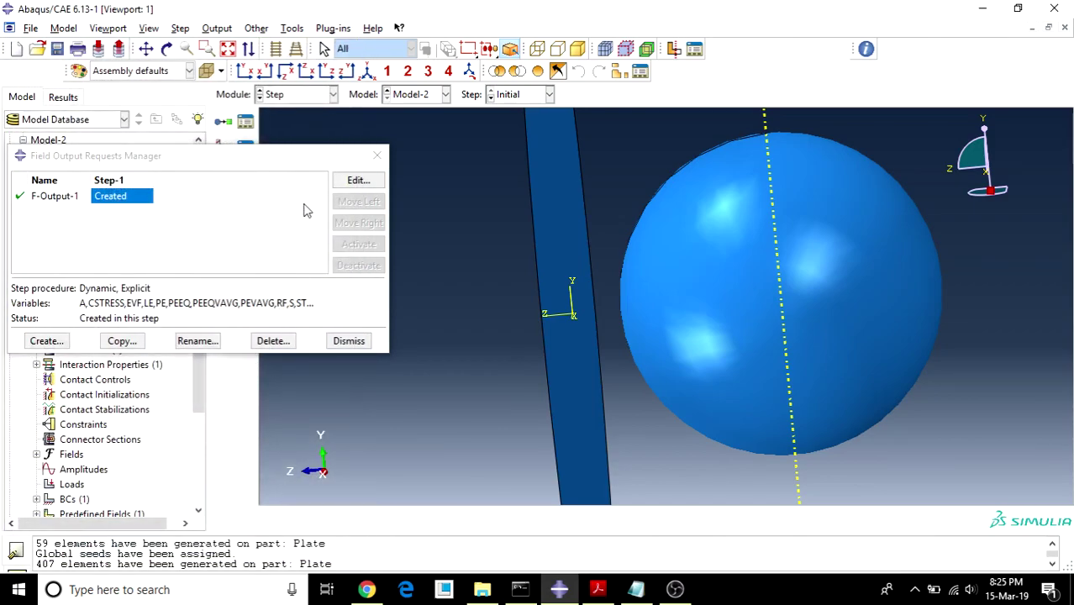
pyautogui.click(375, 159)
# - Review the assembly's loads and boundary conditions, its interactions and its mesh
pyautogui.click(317, 94)
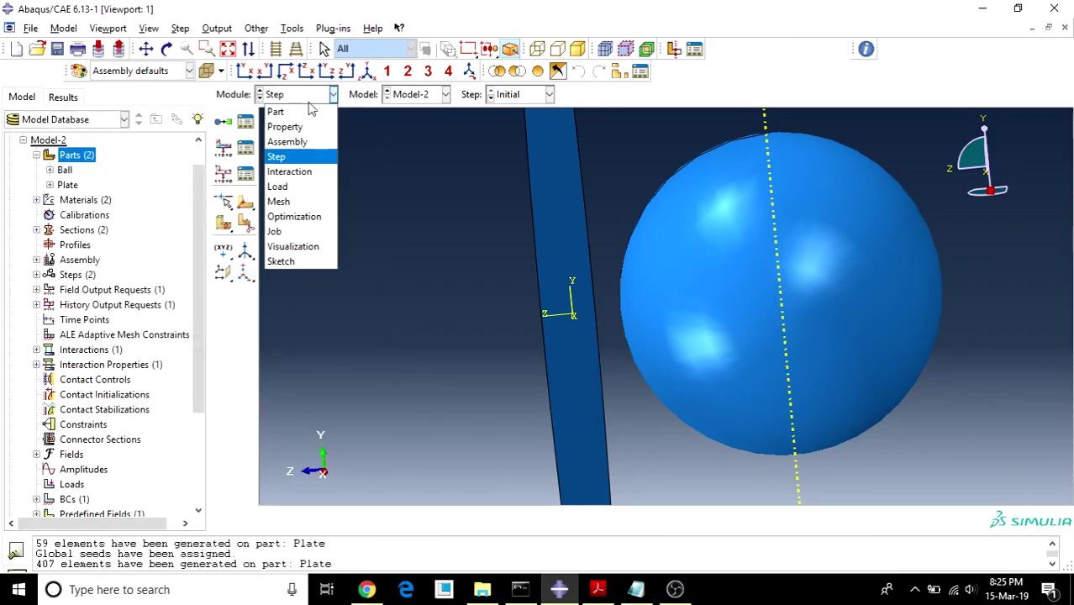
pyautogui.click(279, 187)
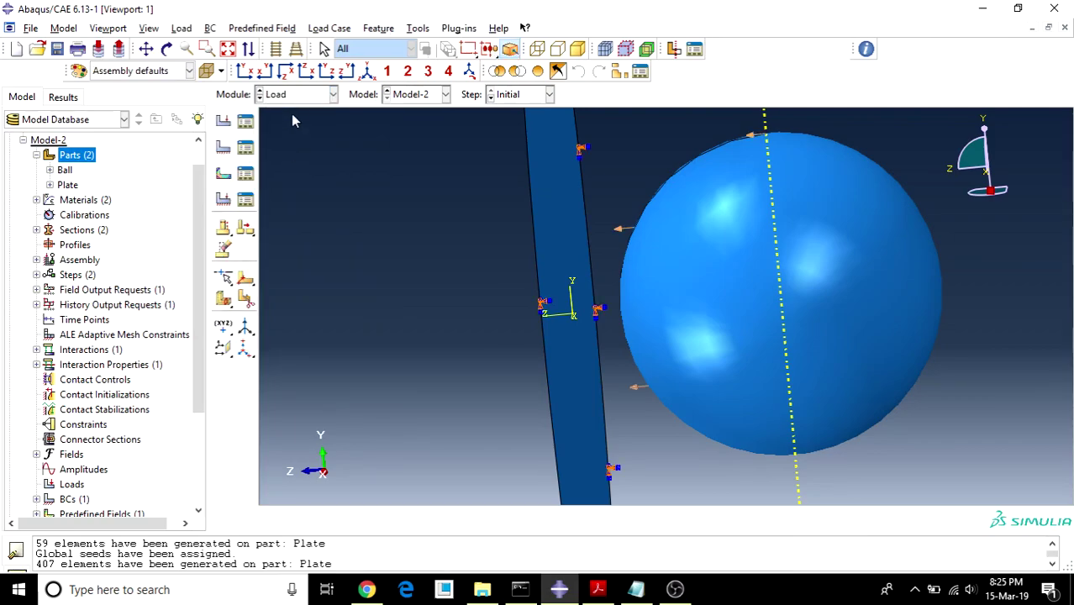
pyautogui.click(292, 95)
pyautogui.click(293, 172)
pyautogui.click(294, 95)
pyautogui.click(279, 202)
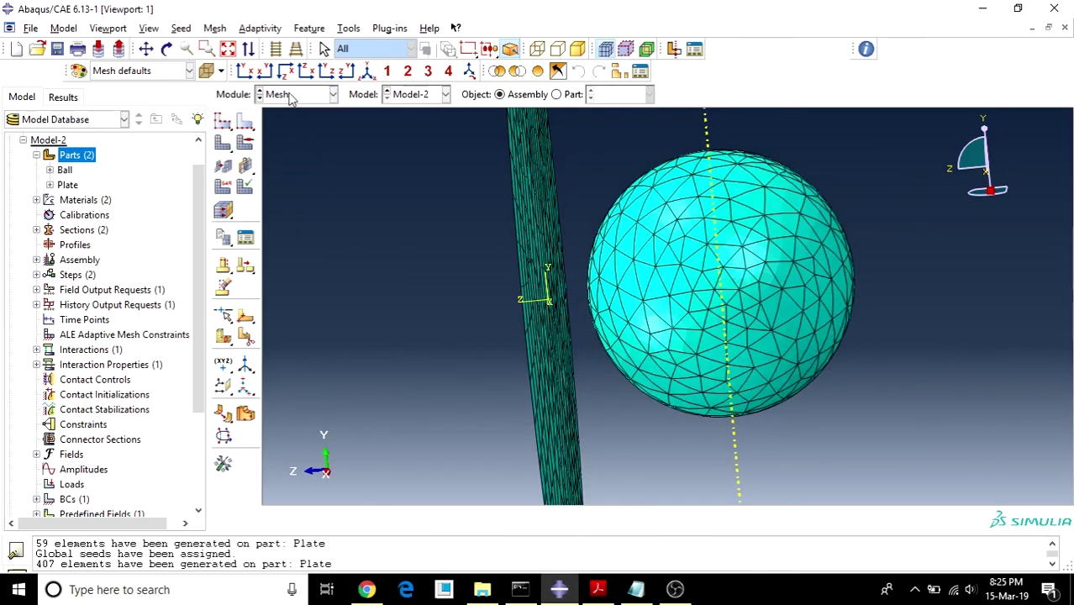
# - Create a new analysis job named Perforation2 with Model-2 as its source
pyautogui.click(292, 95)
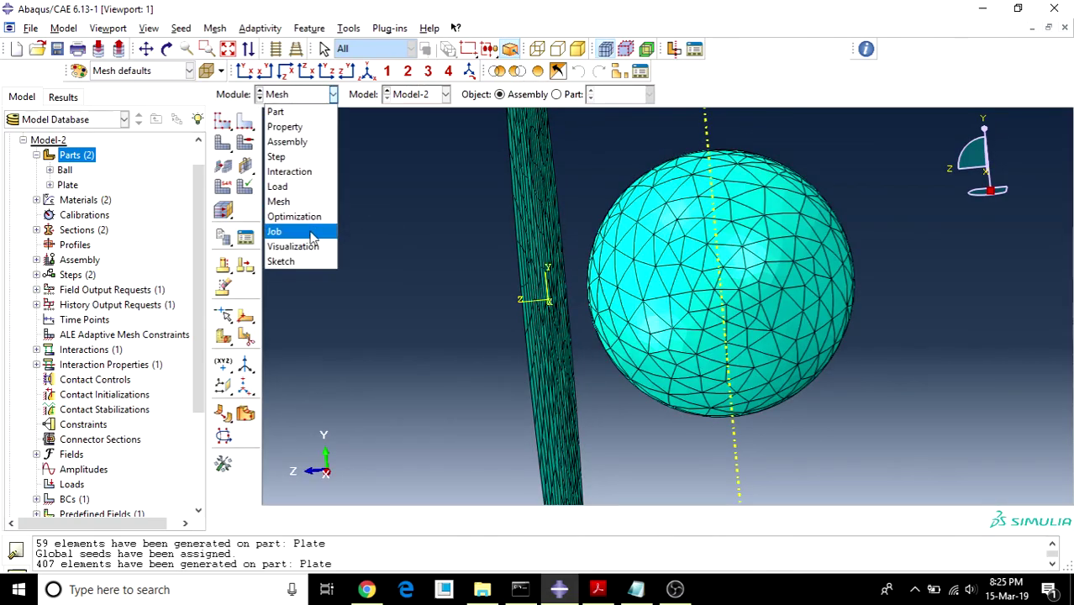
pyautogui.click(310, 237)
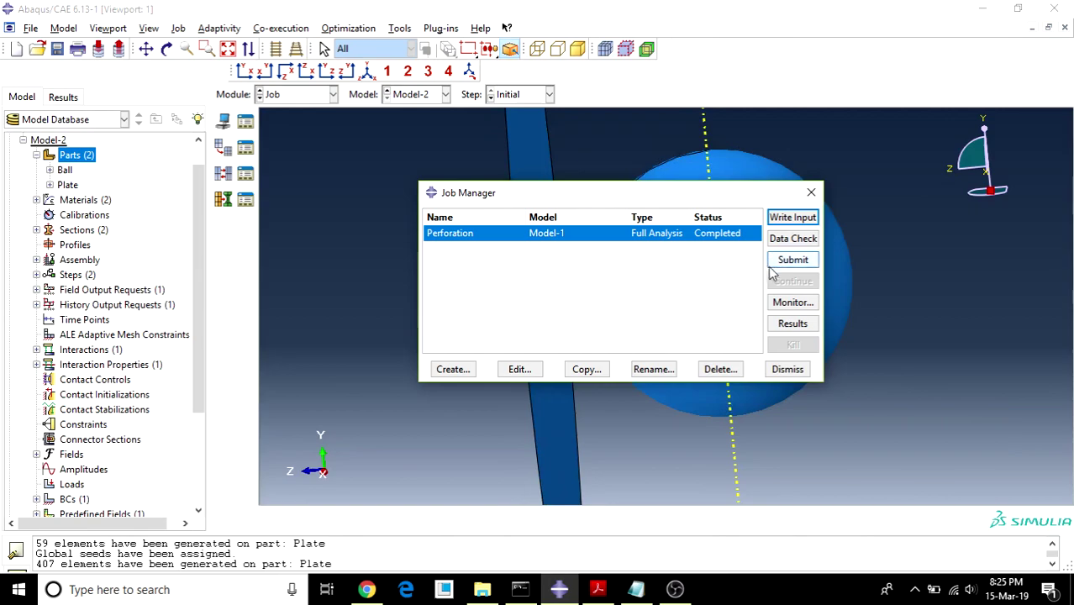
pyautogui.click(448, 370)
pyautogui.press('BackSpace')
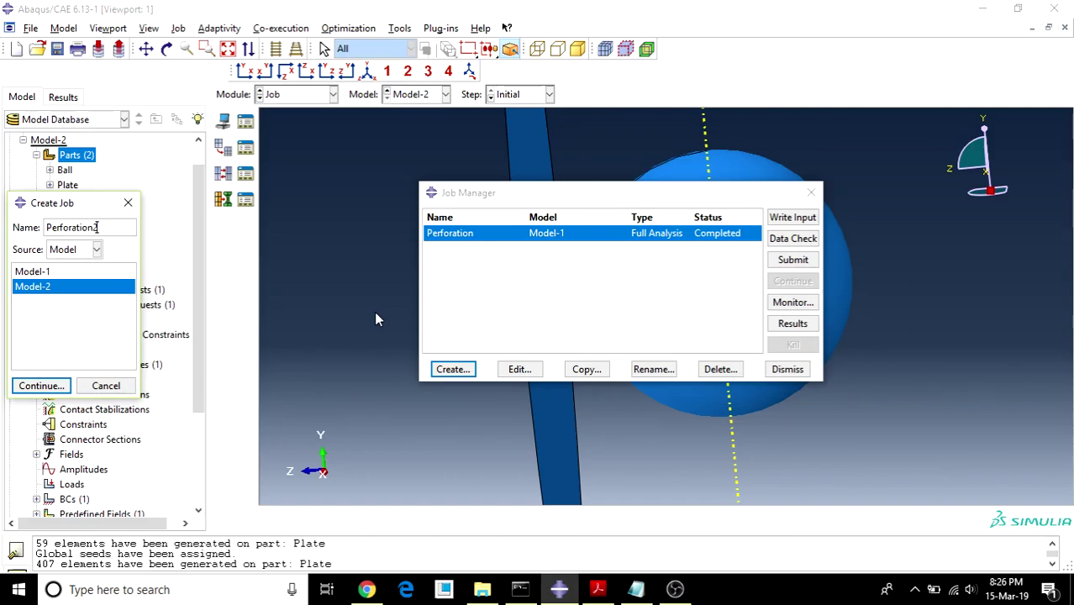
pyautogui.click(42, 384)
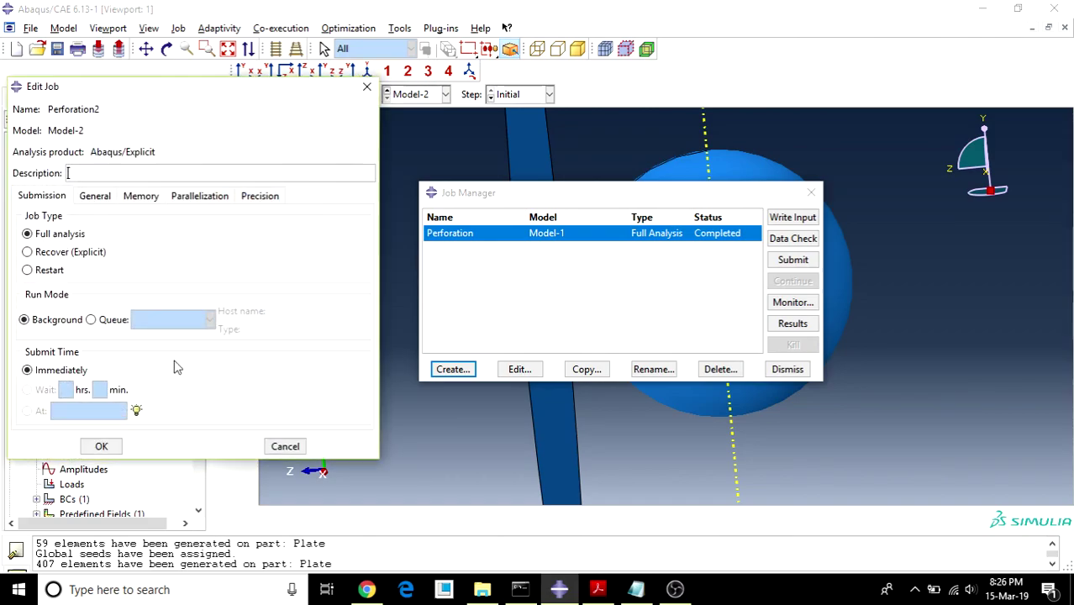
# - Enable multiple processors in the Perforation2 job's parallelization settings and accept the full analysis job
pyautogui.click(200, 195)
pyautogui.click(22, 217)
pyautogui.click(161, 215)
pyautogui.click(162, 215)
pyautogui.click(100, 446)
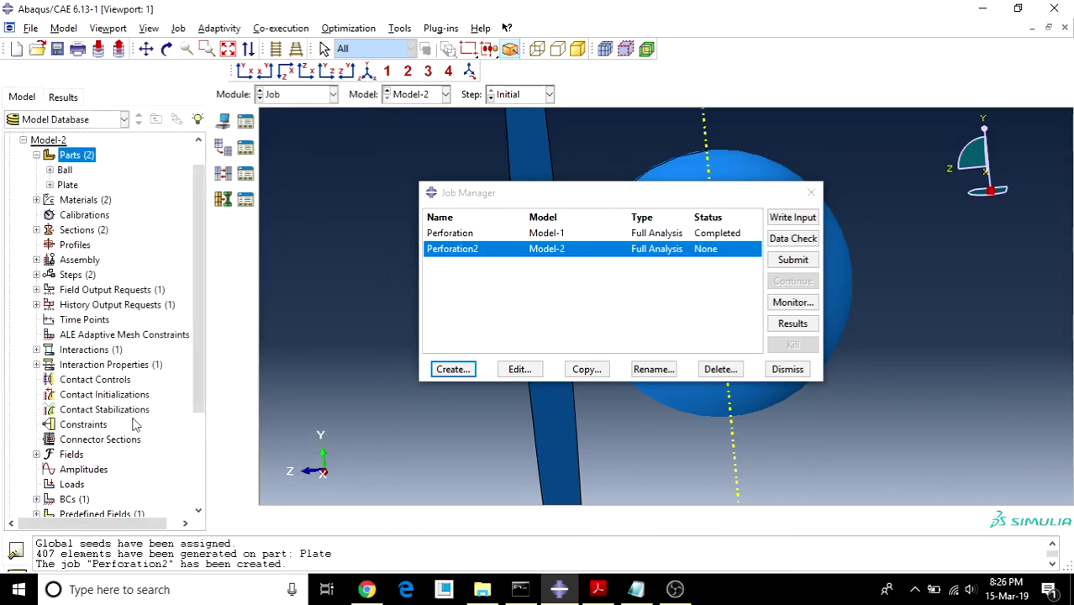
# - Submit the Perforation2 job for analysis and monitor its run in an enlarged window, cancelling the firewall access request
pyautogui.click(792, 260)
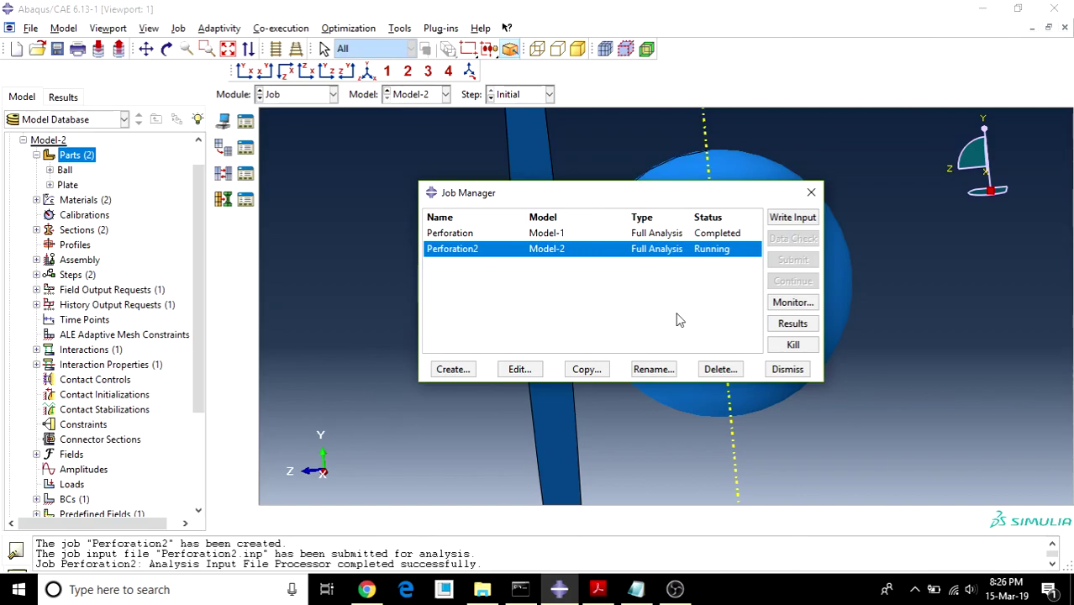
pyautogui.click(782, 304)
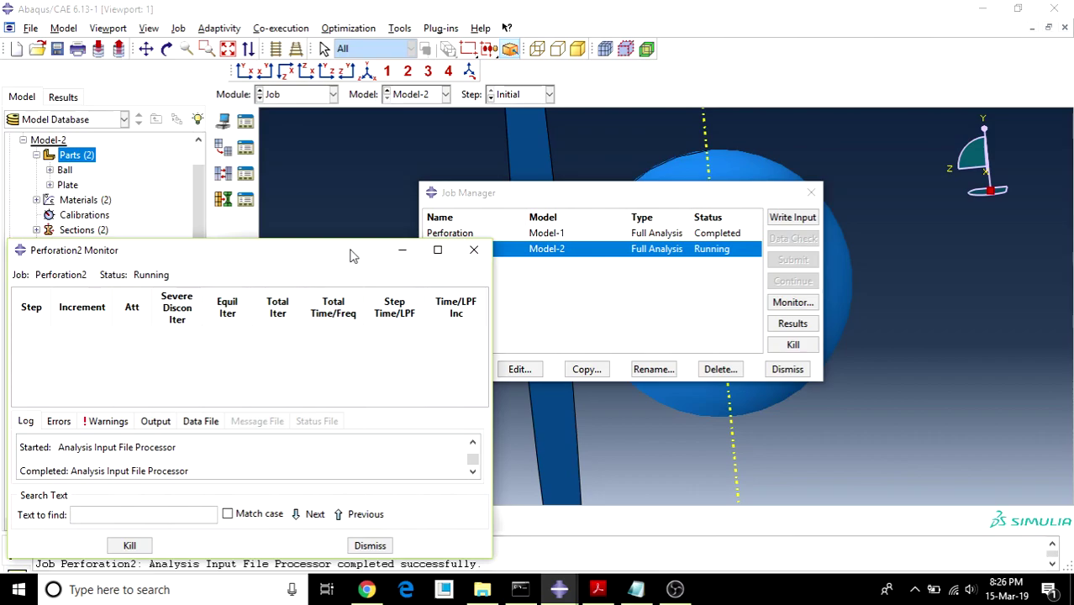
pyautogui.moveTo(353, 256); pyautogui.dragTo(467, 184)
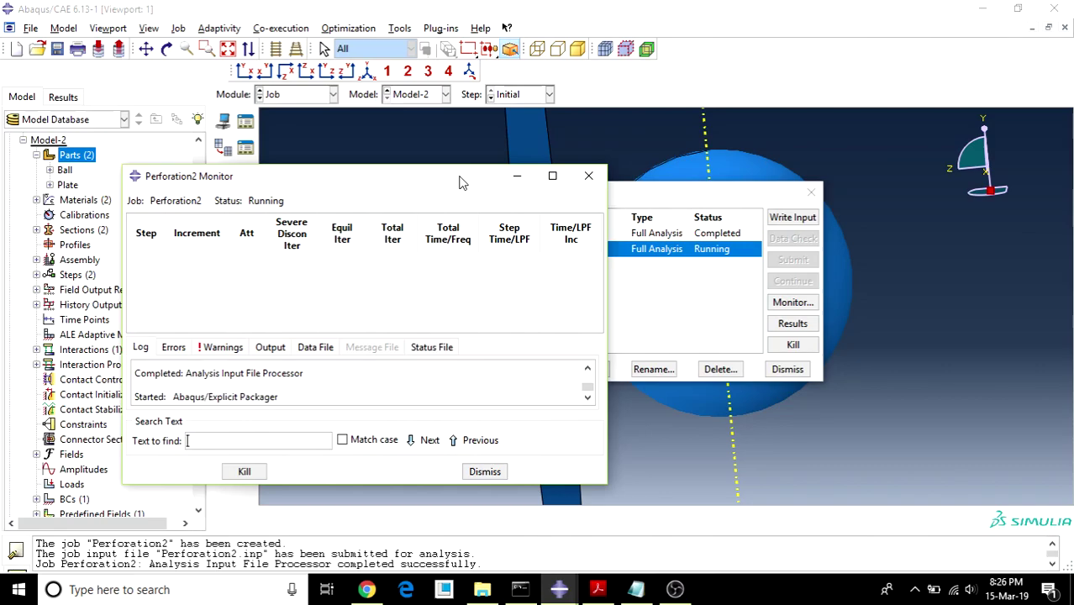
pyautogui.click(550, 177)
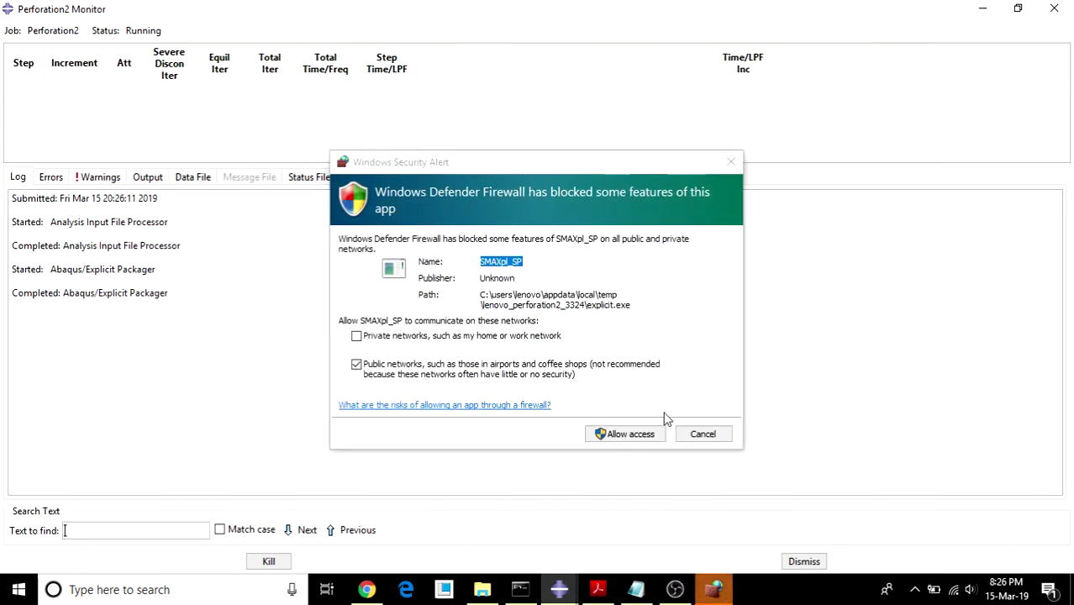
pyautogui.click(694, 435)
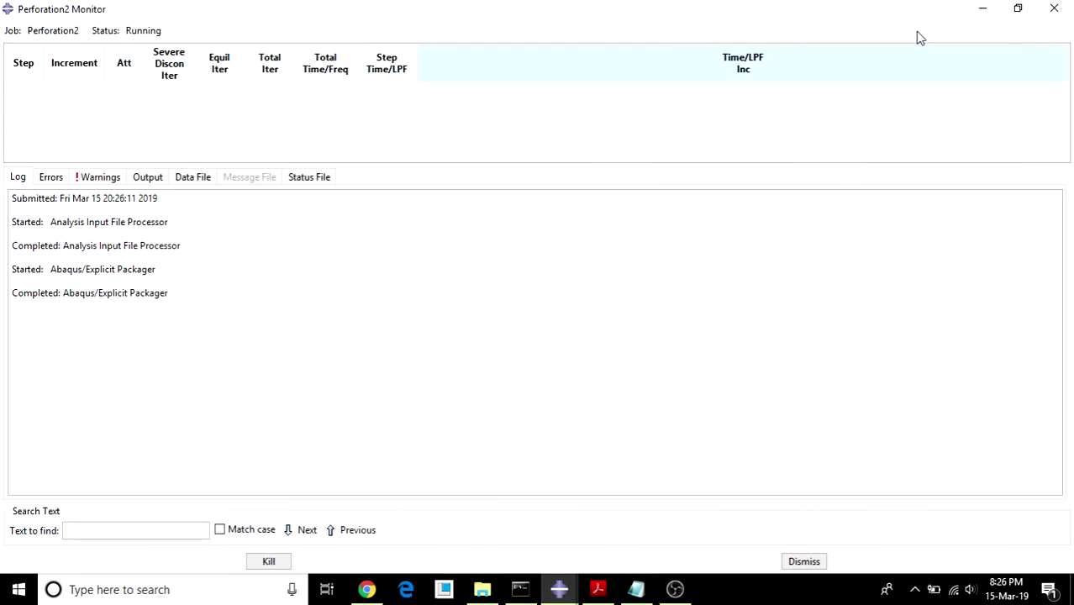
pyautogui.click(985, 14)
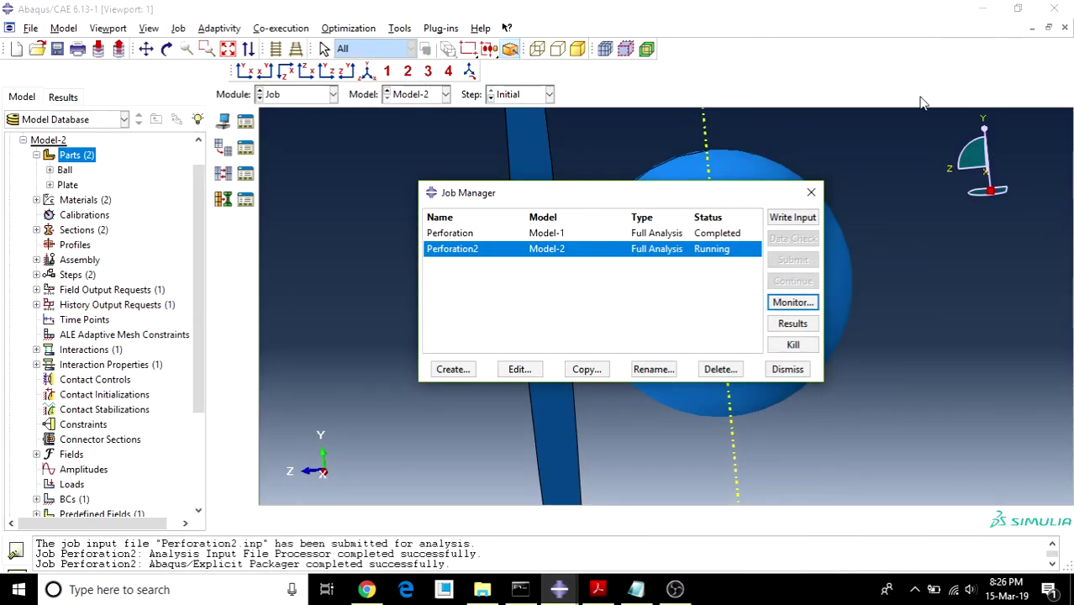
# - Open the Perforation2 results, check the job's progress, and plot the Mises stress contours on the deformed shape
pyautogui.click(787, 328)
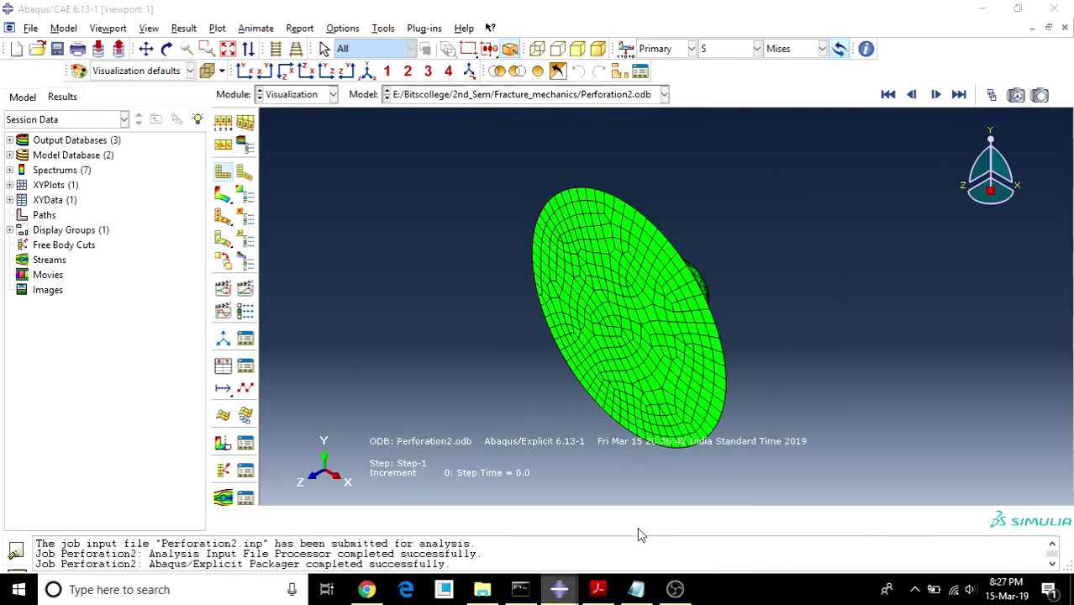
pyautogui.hotkey('alt', 'Tab')
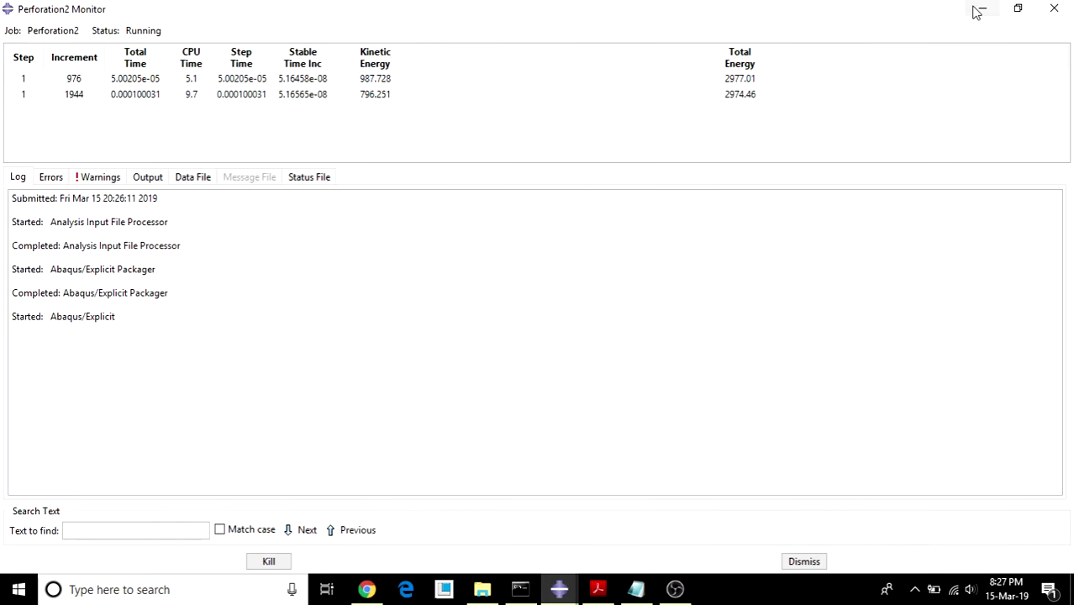
pyautogui.click(979, 10)
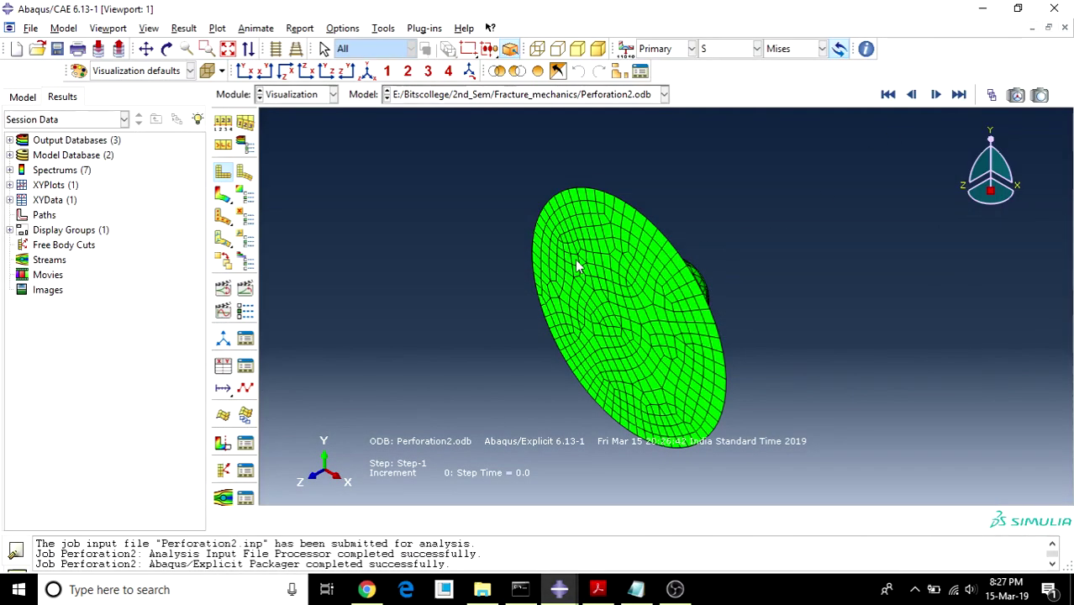
pyautogui.click(223, 196)
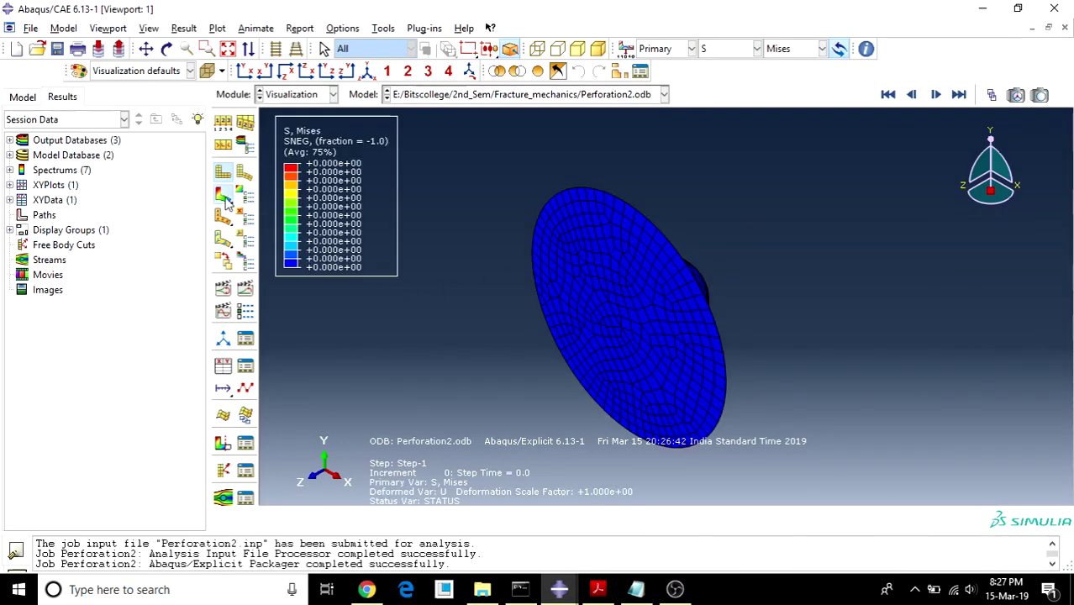
# - Contour the displacement magnitude U instead of the stress and animate its time history with the ball and plate seen from the side
pyautogui.click(167, 49)
pyautogui.moveTo(616, 271)
pyautogui.mouseDown()
pyautogui.moveTo(532, 304)
pyautogui.moveTo(587, 328)
pyautogui.moveTo(626, 256)
pyautogui.moveTo(604, 276)
pyautogui.mouseUp()
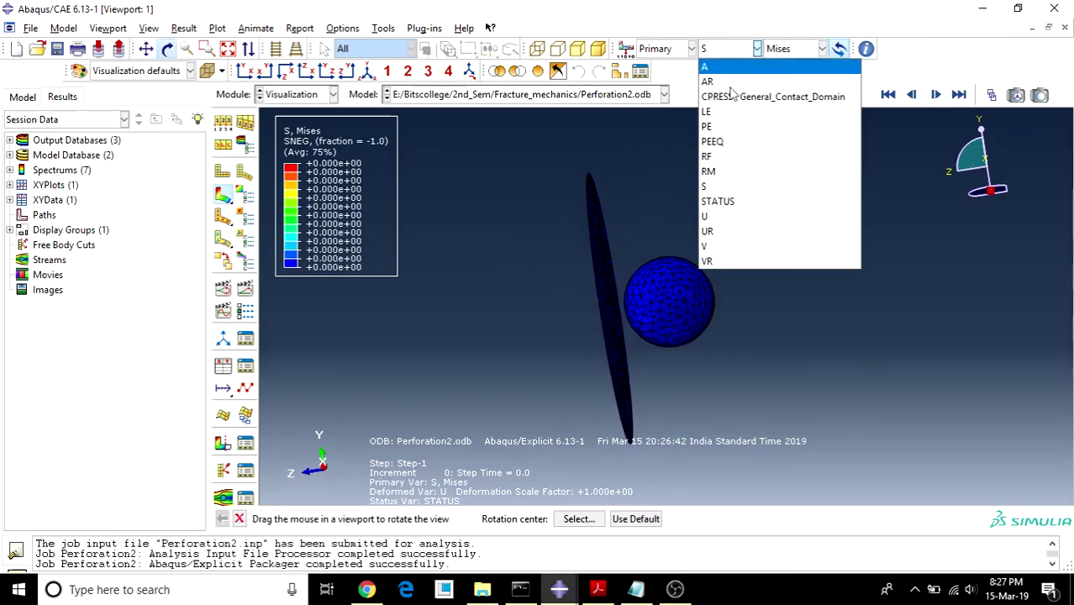
pyautogui.click(710, 216)
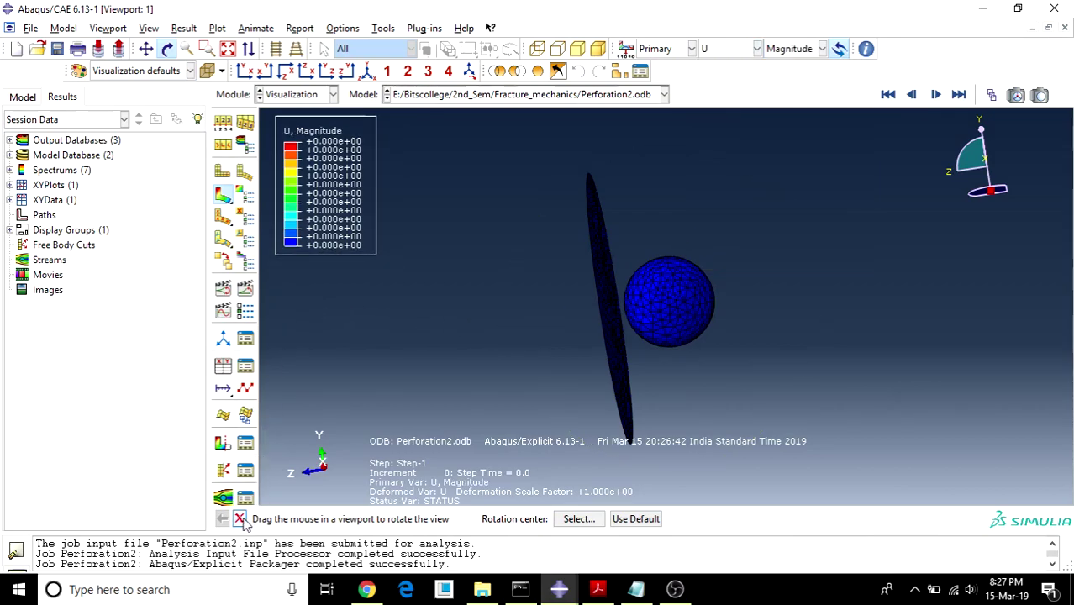
pyautogui.click(245, 289)
pyautogui.click(246, 289)
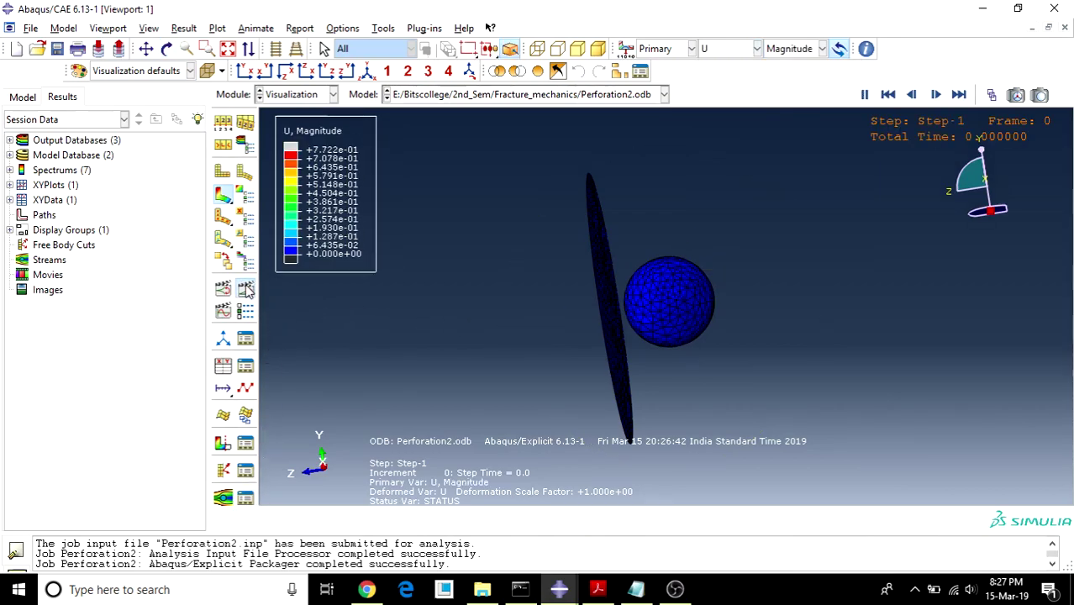
# - Examine the animated ball impact in close-up with the plate turned edge-on to the view
pyautogui.scroll(5, 564, 322)
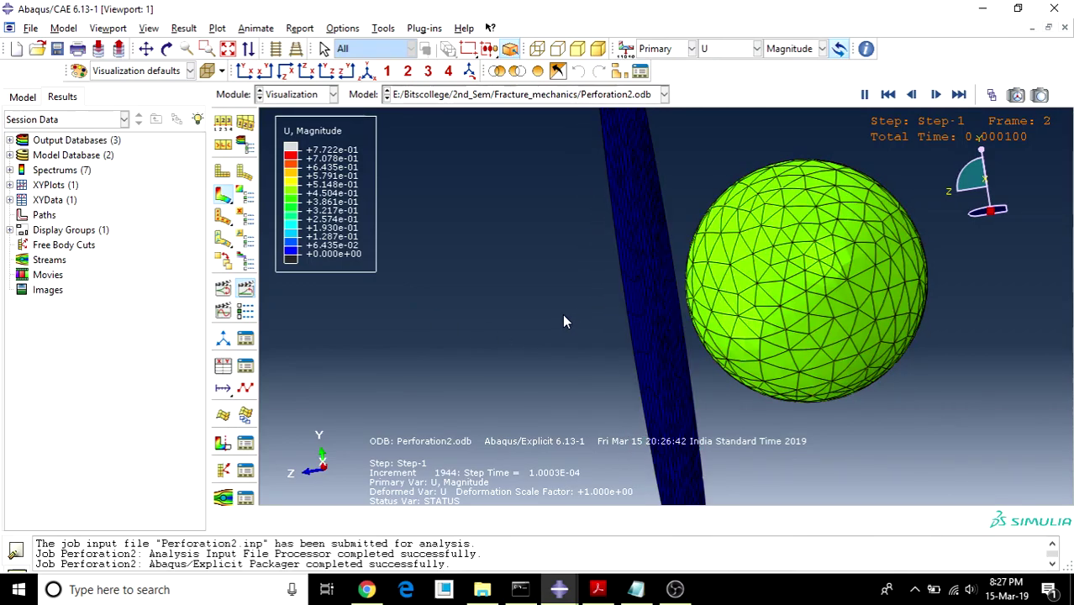
pyautogui.click(167, 49)
pyautogui.moveTo(618, 232)
pyautogui.mouseDown()
pyautogui.moveTo(655, 223)
pyautogui.moveTo(658, 244)
pyautogui.moveTo(627, 238)
pyautogui.mouseUp()
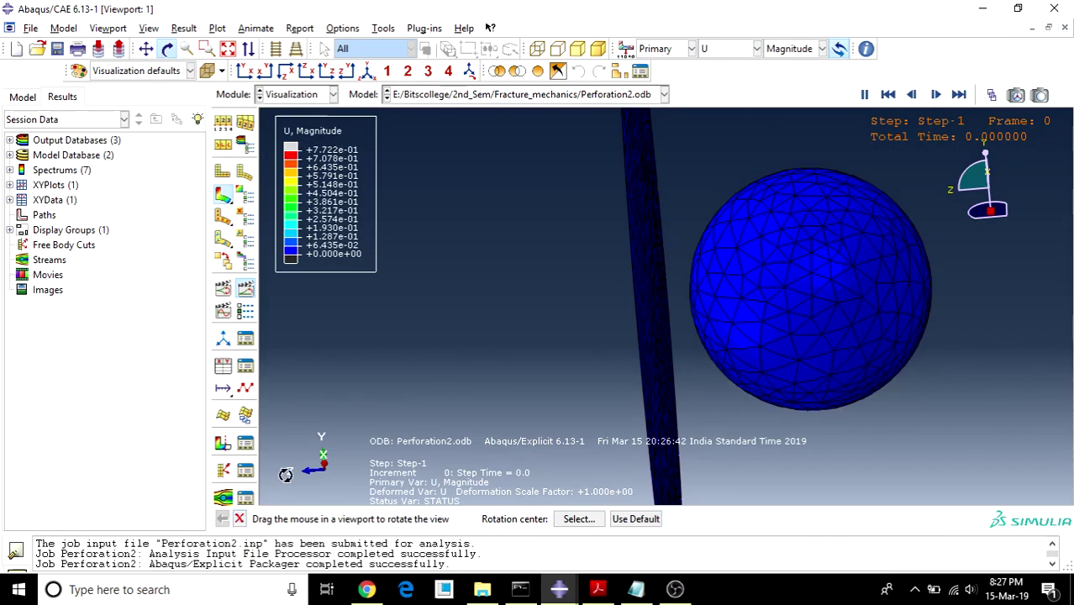
pyautogui.moveTo(589, 311); pyautogui.dragTo(587, 302)
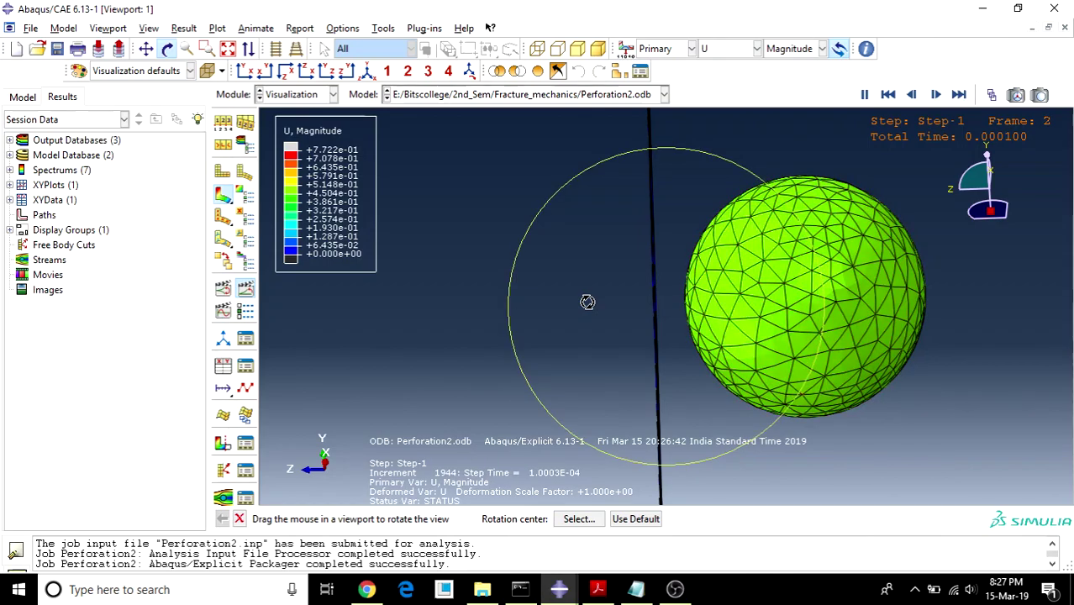
pyautogui.moveTo(587, 302); pyautogui.dragTo(587, 301)
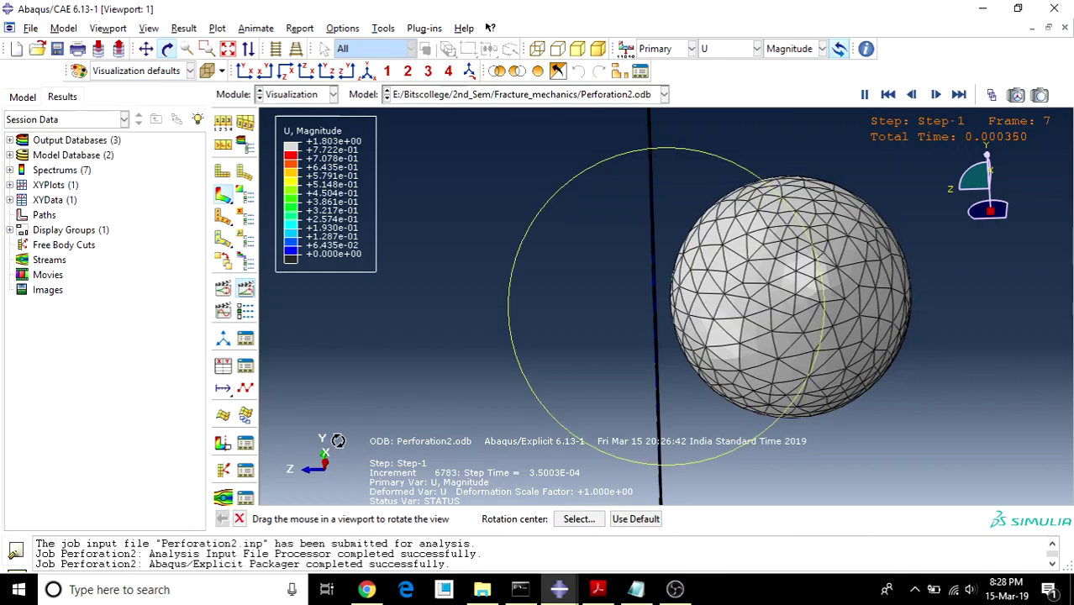
pyautogui.click(241, 518)
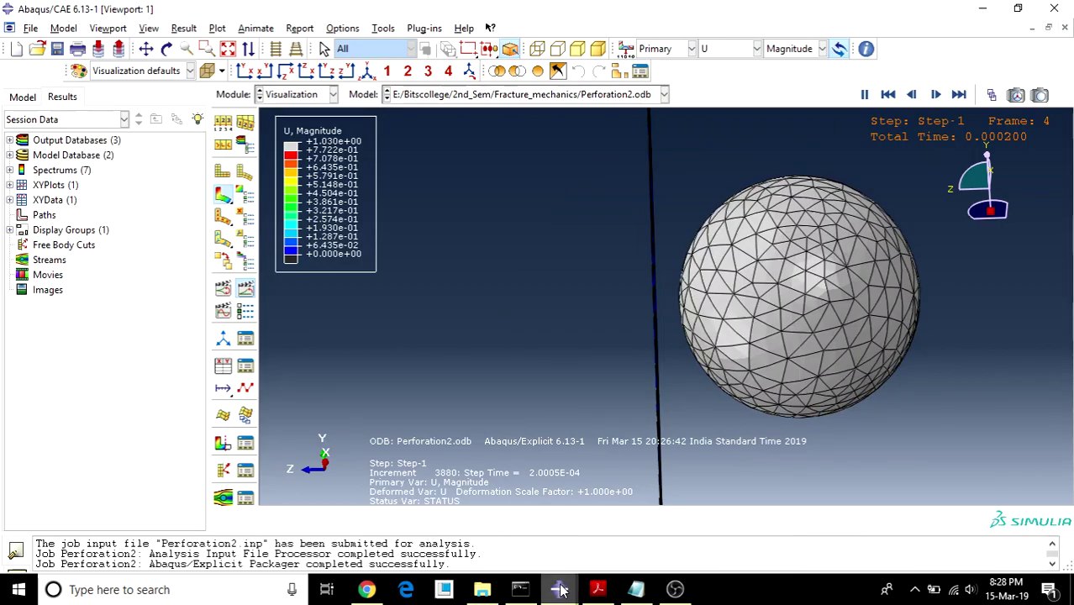
# - Check the Perforation2 job monitor, reviewing the increment and energy history and the contents of the status file
pyautogui.moveTo(560, 590)
pyautogui.click(588, 533)
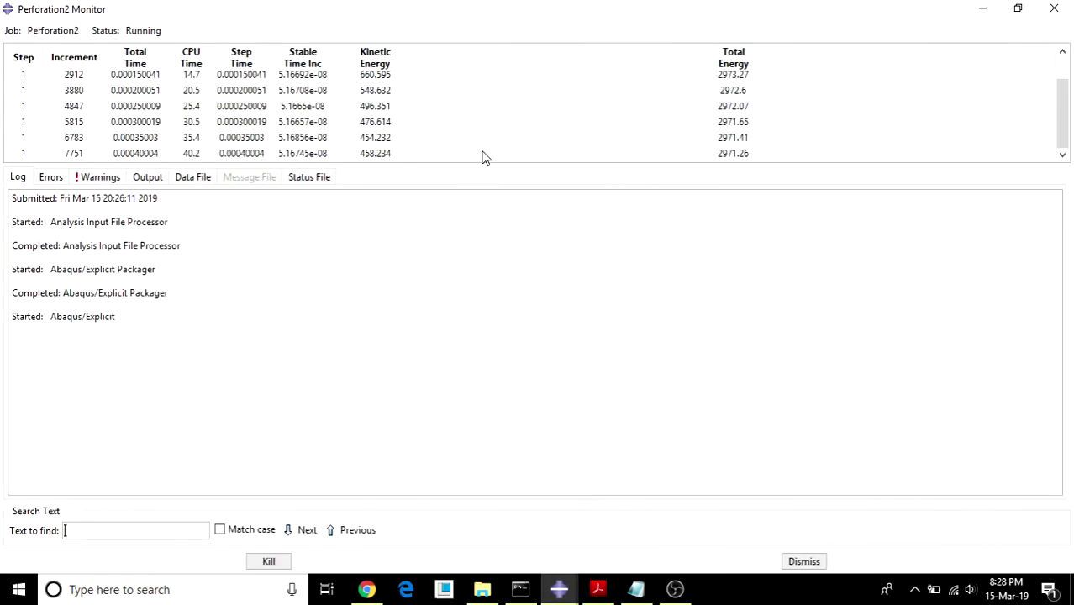
pyautogui.scroll(2, 509, 132)
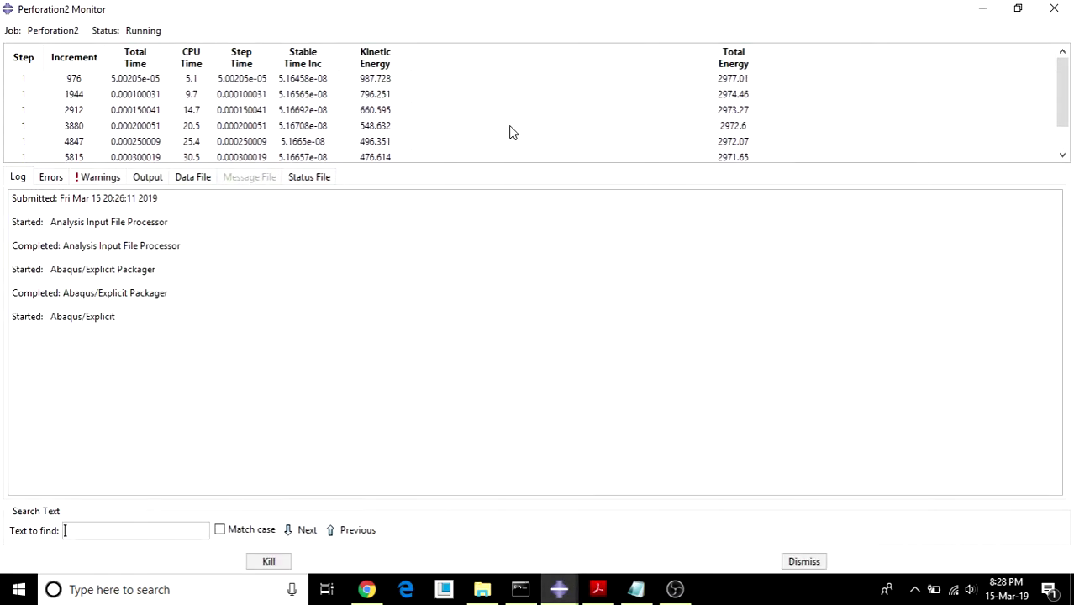
pyautogui.scroll(-3, 510, 132)
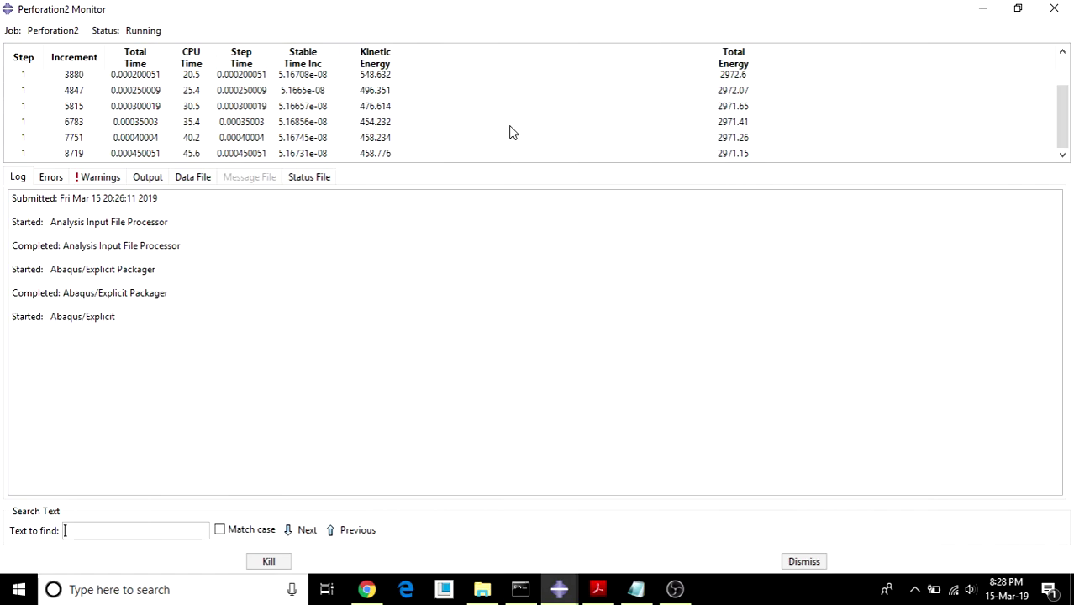
pyautogui.click(308, 177)
pyautogui.scroll(-5, 724, 294)
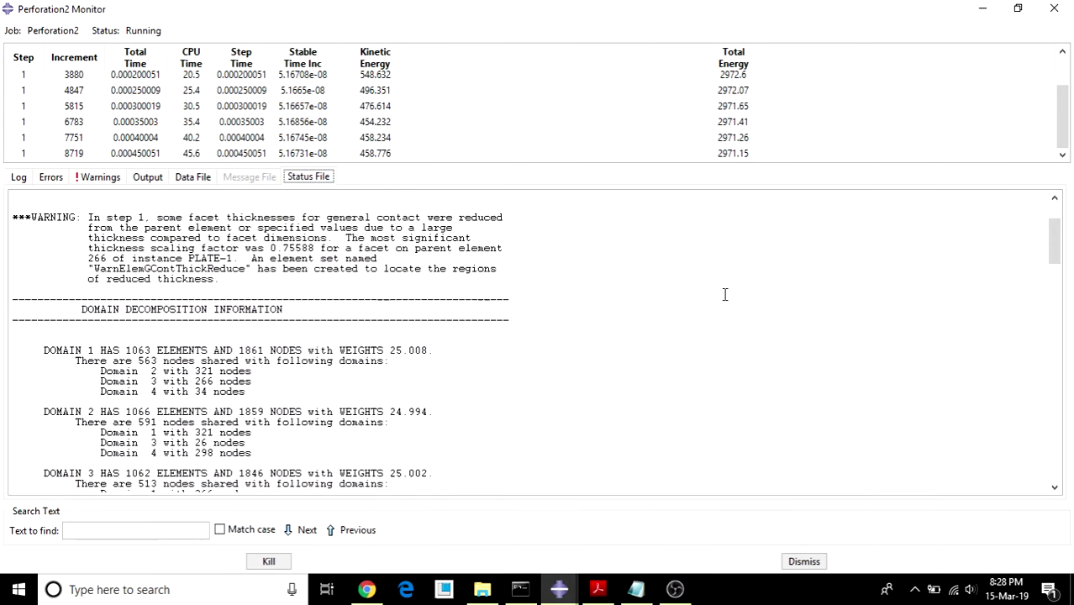